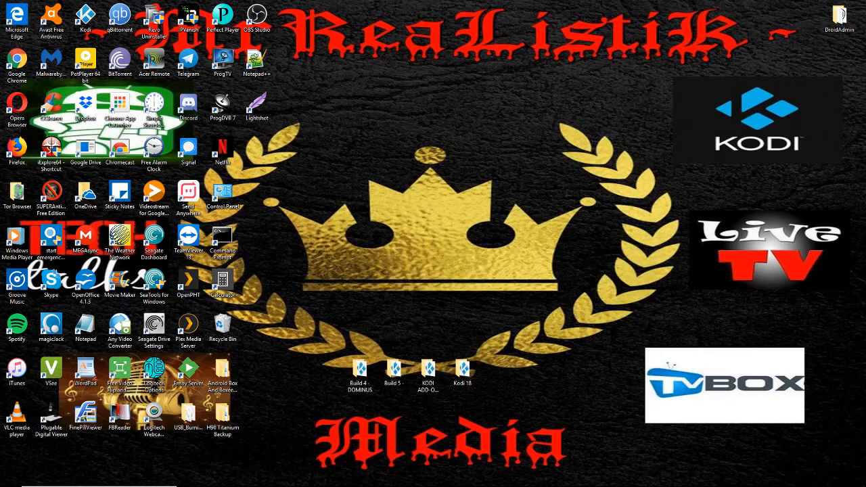
Restore the Chrome window showing the TeaTV download page with teatv_5.9r.apk downloaded
click(358, 478)
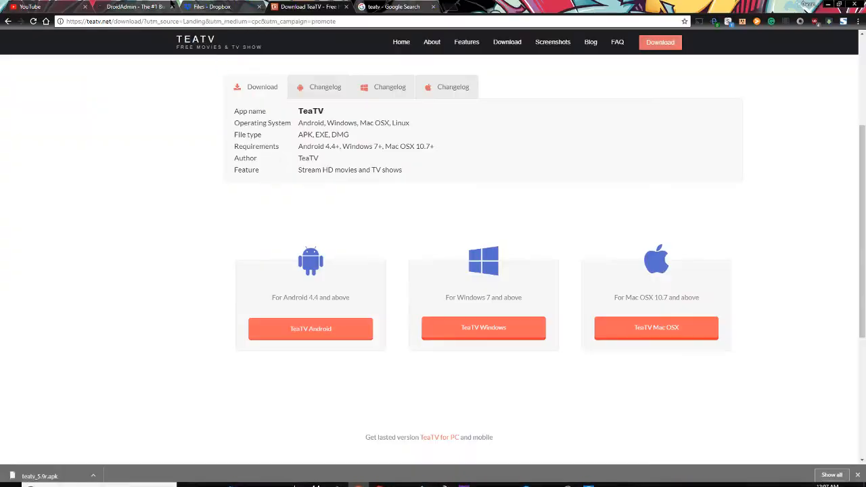
Review the Dropbox Files list of stored APKs, then minimize the browser
click(217, 7)
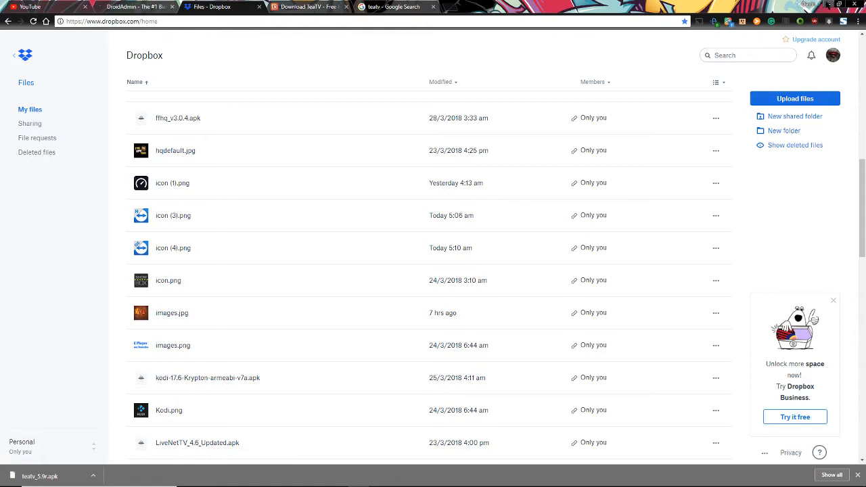
click(827, 4)
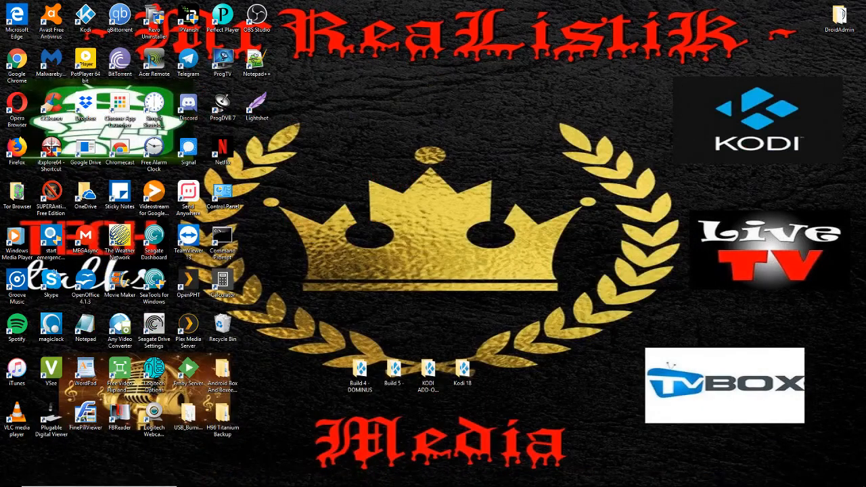
Place the DroidAdmin folder in the upper middle of the desktop
right_click(435, 109)
click(421, 110)
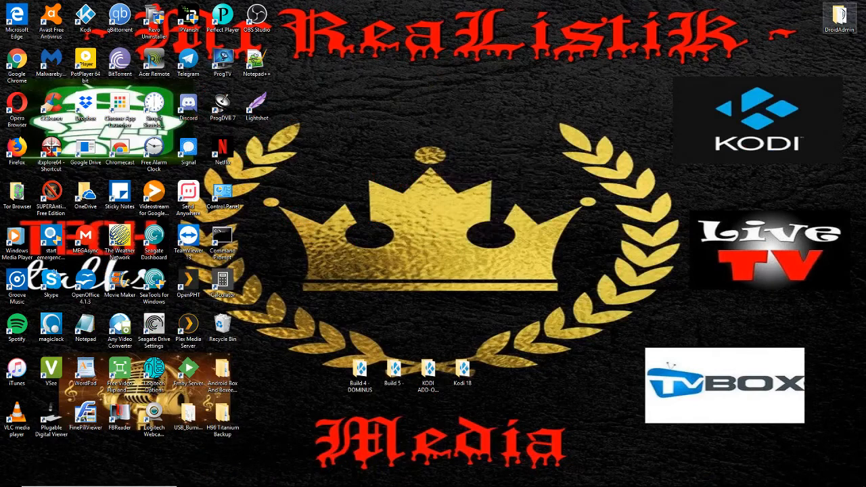
drag(839, 19, 497, 110)
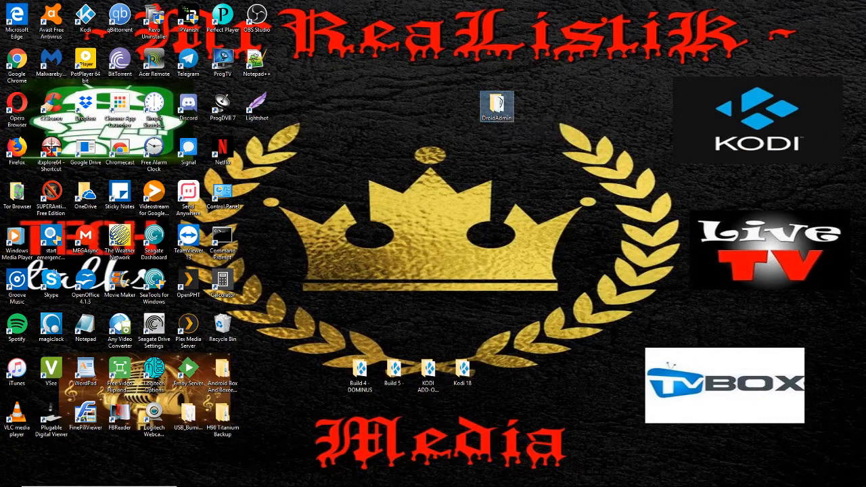
Open and maximize the DroidAdmin folder to view its APKs, then close it and restore the browser
double_click(497, 107)
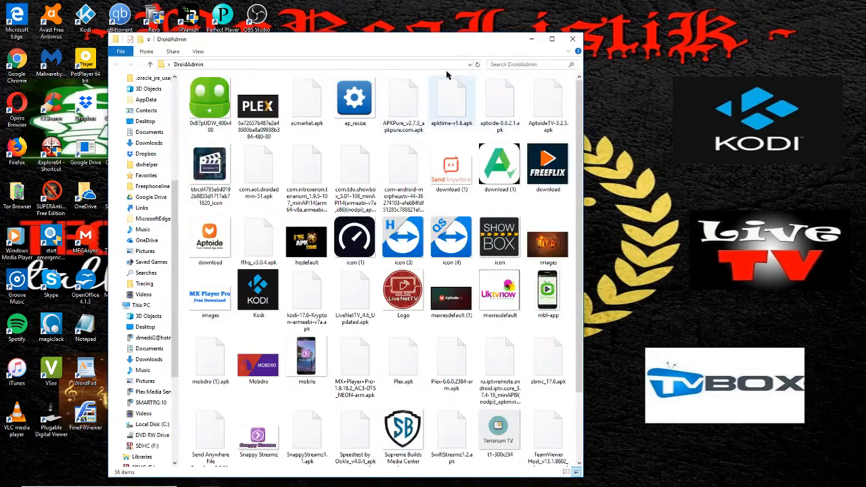
click(555, 38)
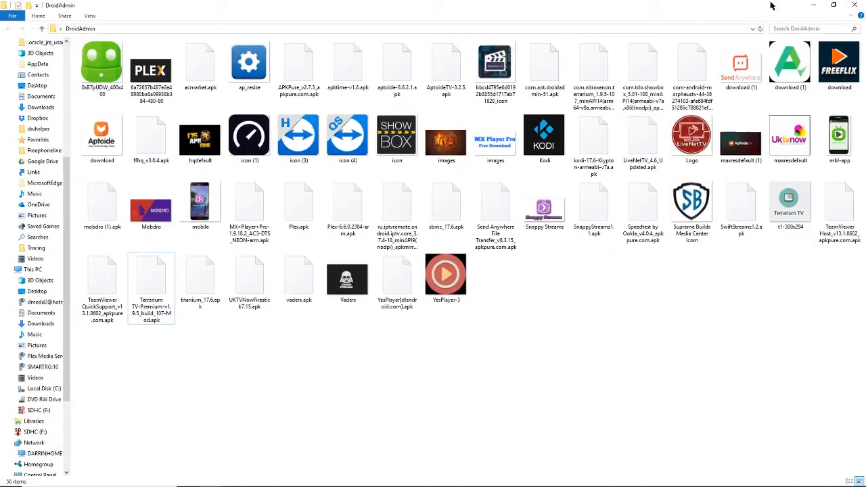
click(814, 5)
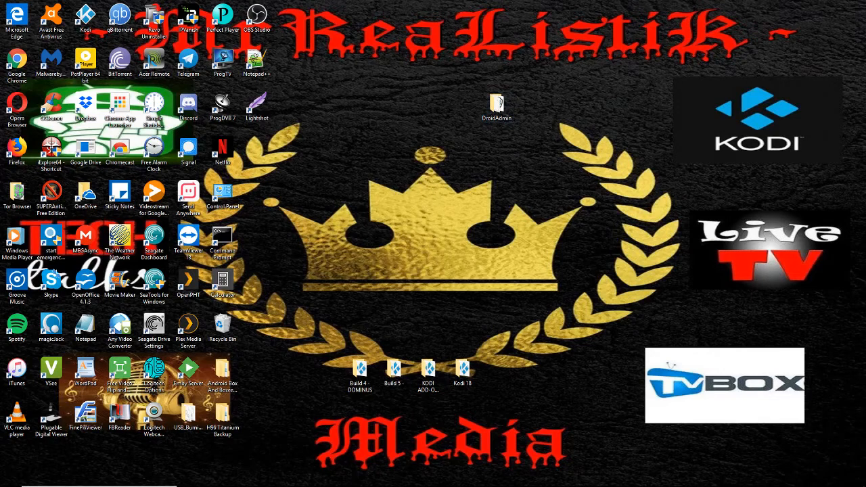
mouse_move(400, 485)
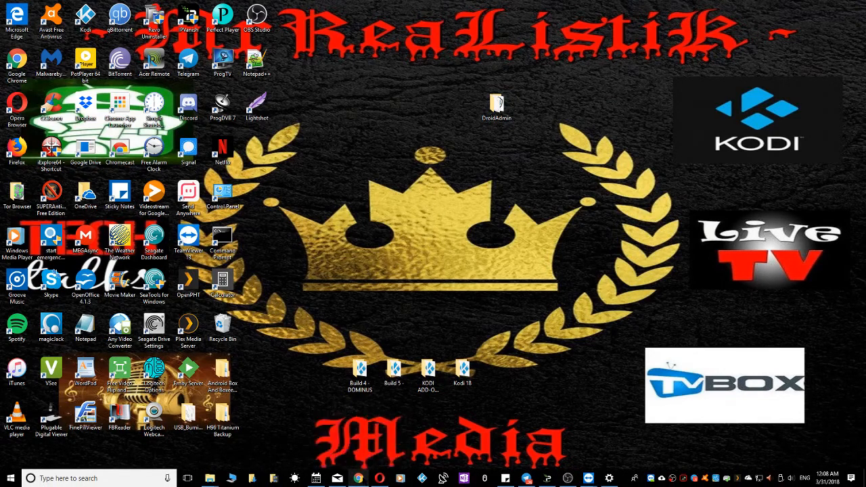
click(358, 479)
Switch to the droidadmin.com tab and view the home page with its download link
click(136, 7)
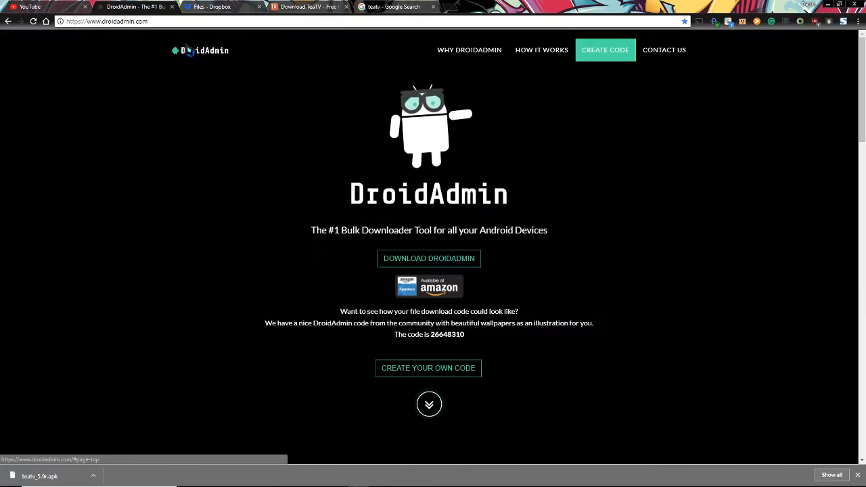
click(136, 21)
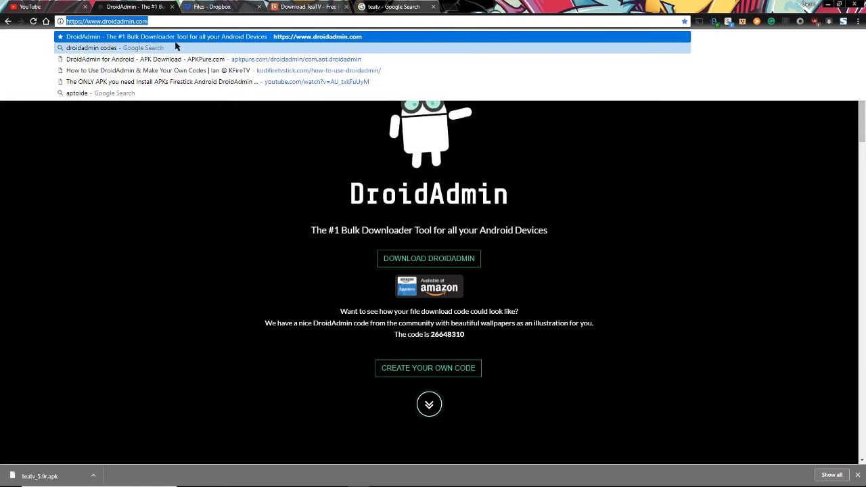
click(216, 240)
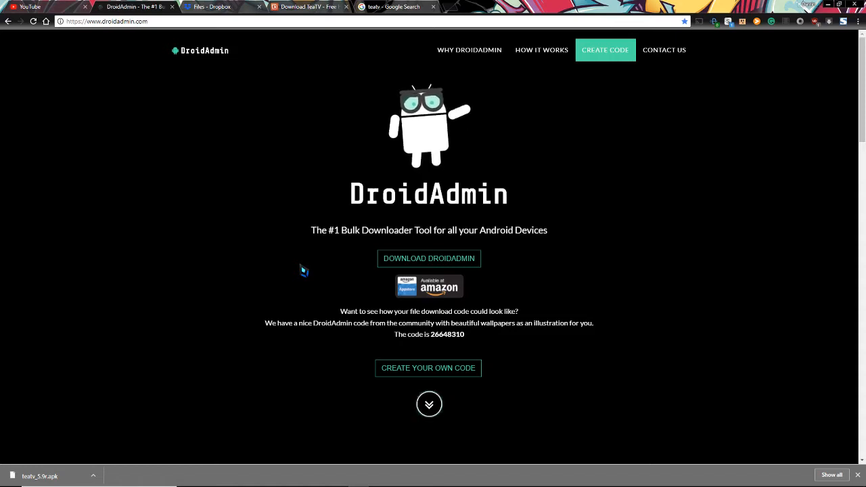
Scroll to the How It Works steps, choose Create Code, and dismiss the teatv_5.9r.apk download bar
scroll(303, 271, down, 5)
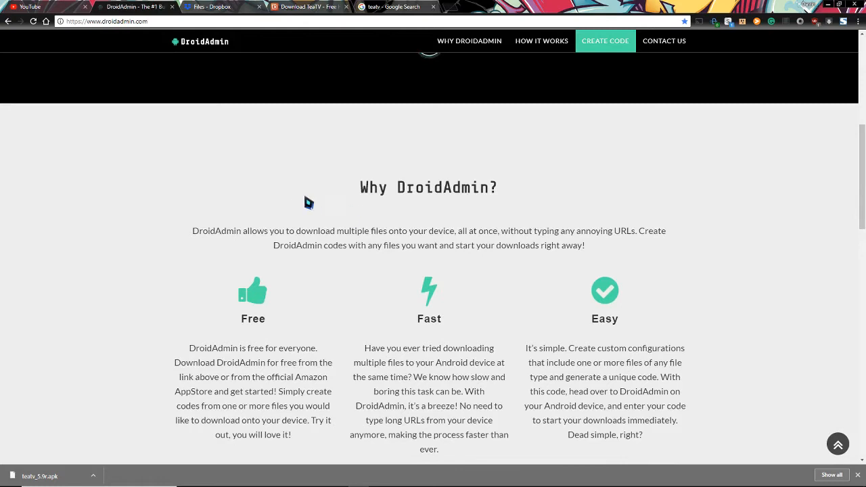
scroll(274, 257, down, 1)
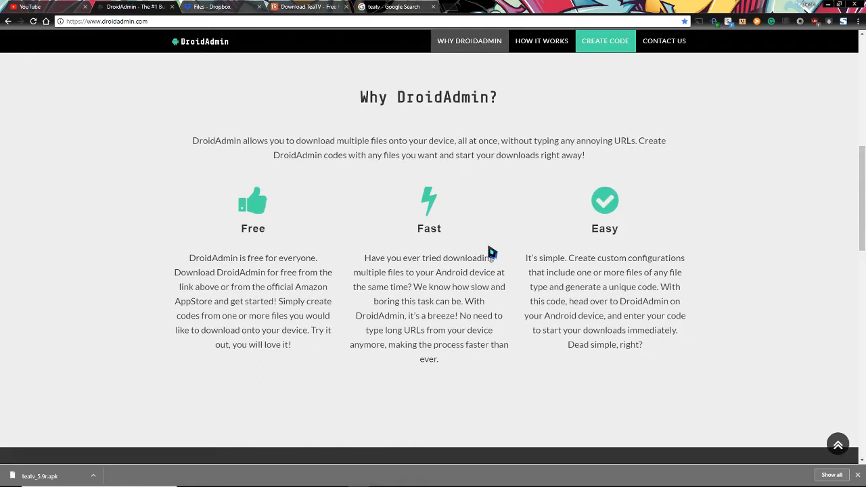
scroll(445, 304, down, 2)
scroll(379, 297, down, 3)
scroll(472, 187, down, 1)
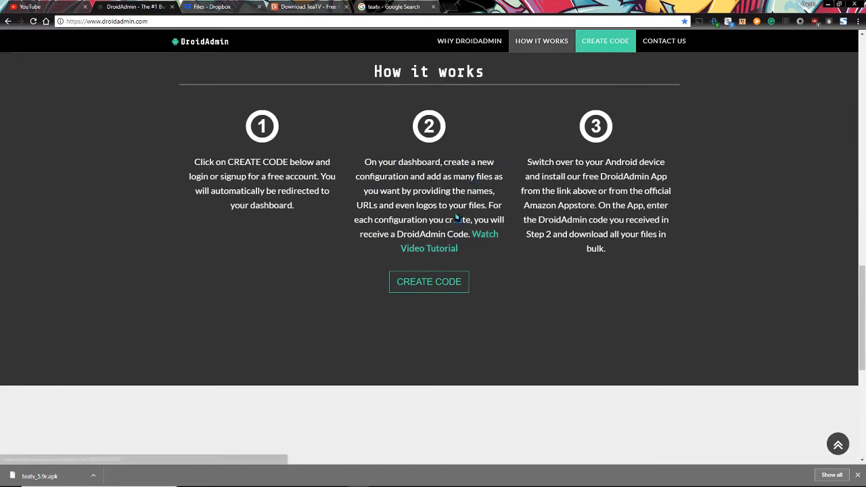
scroll(288, 210, up, 10)
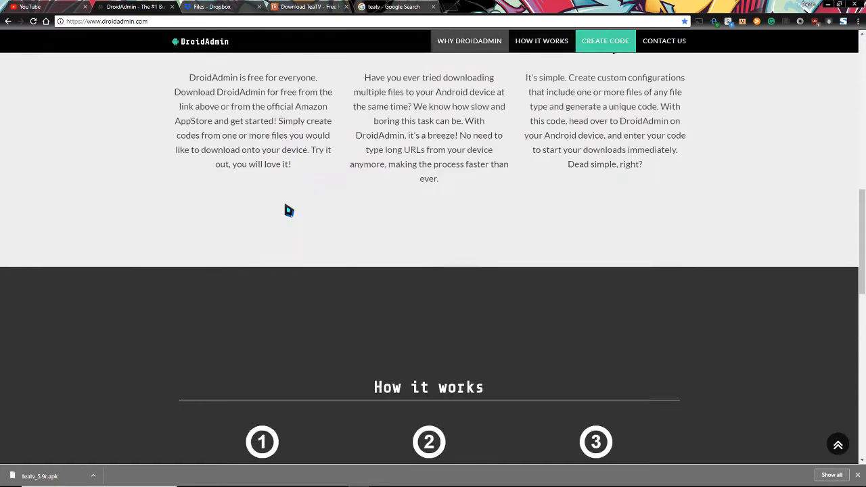
scroll(288, 210, down, 10)
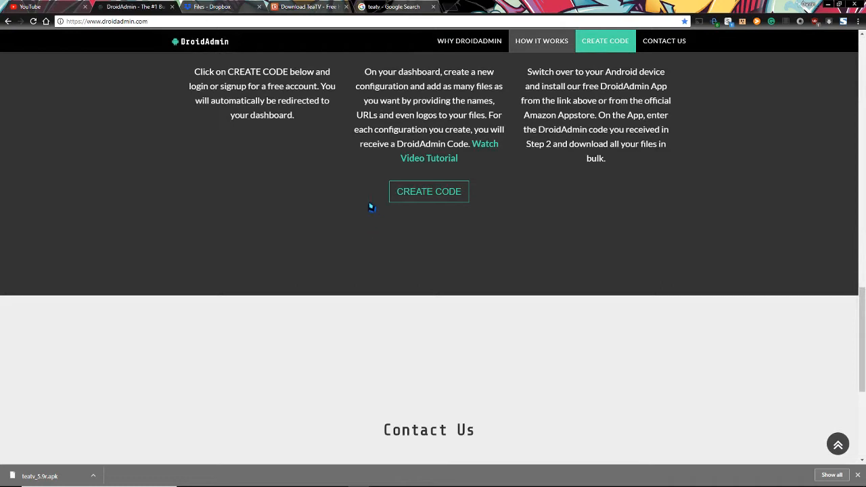
click(410, 201)
click(857, 475)
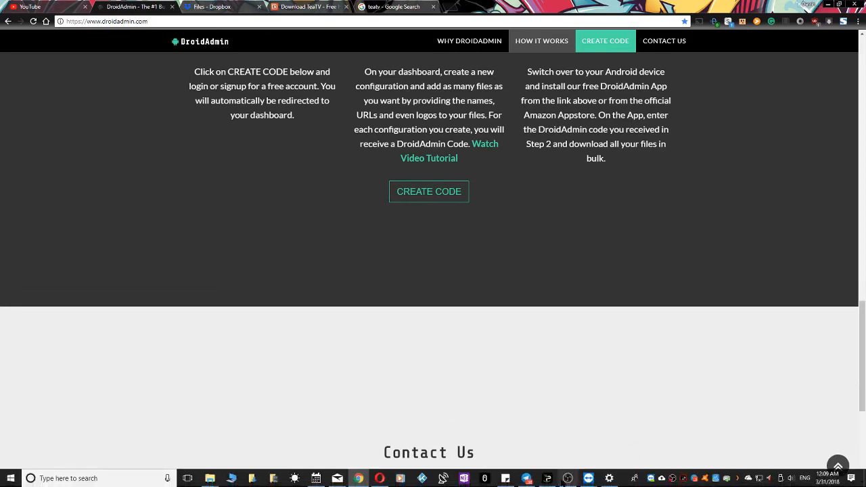
Log in with the account credentials to reach the dashboard showing Popular APKS with 28 files
click(566, 477)
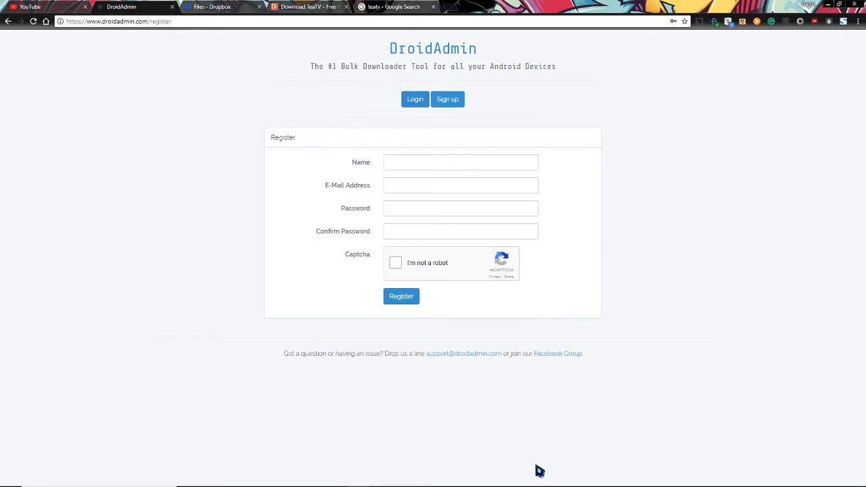
mouse_move(541, 477)
click(568, 479)
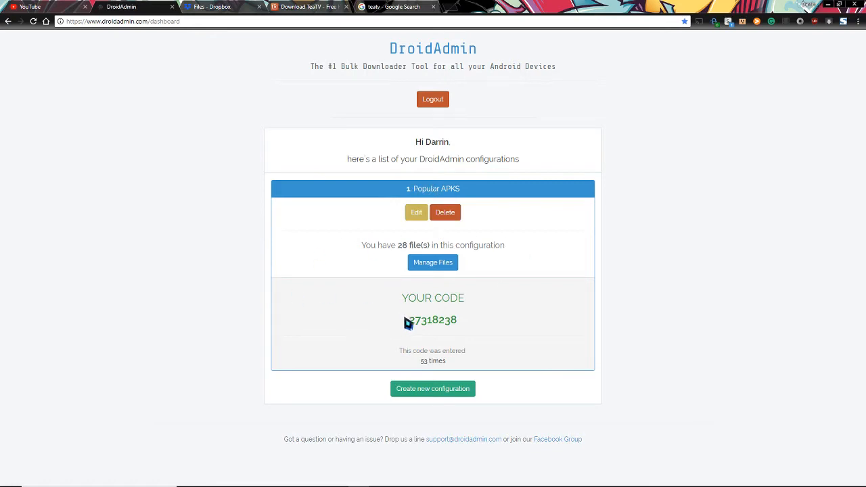
drag(409, 323, 457, 327)
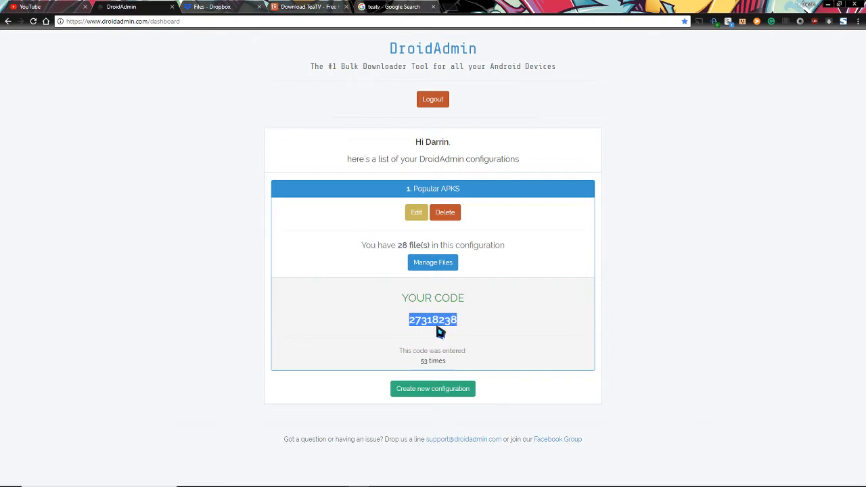
click(252, 301)
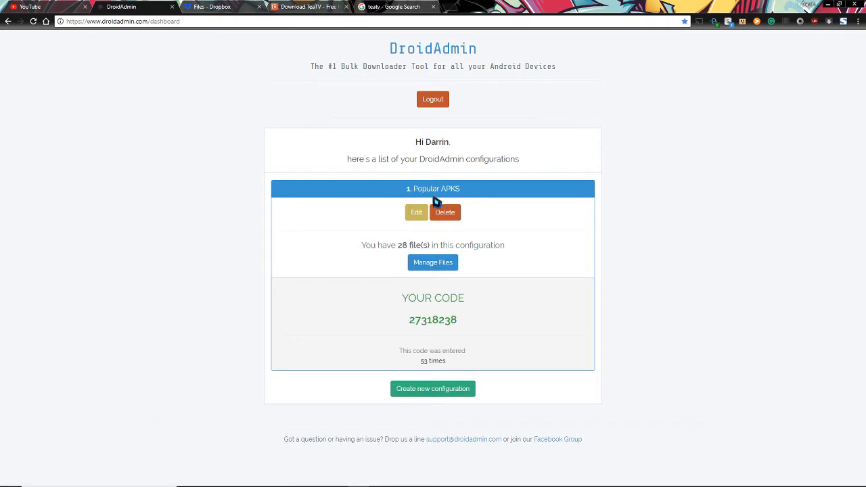
click(440, 269)
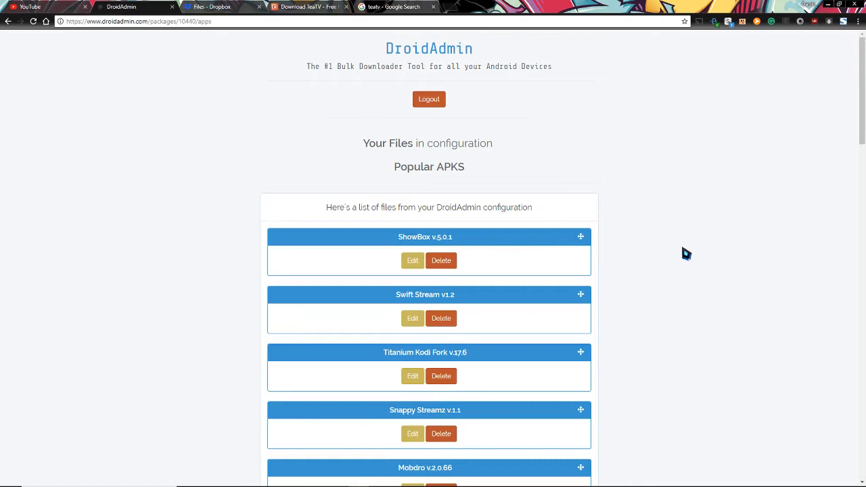
Scroll the Popular APKS files from ShowBox down to TeamViewer, IPTV Core and Kodi Official 17.6
scroll(611, 247, down, 2)
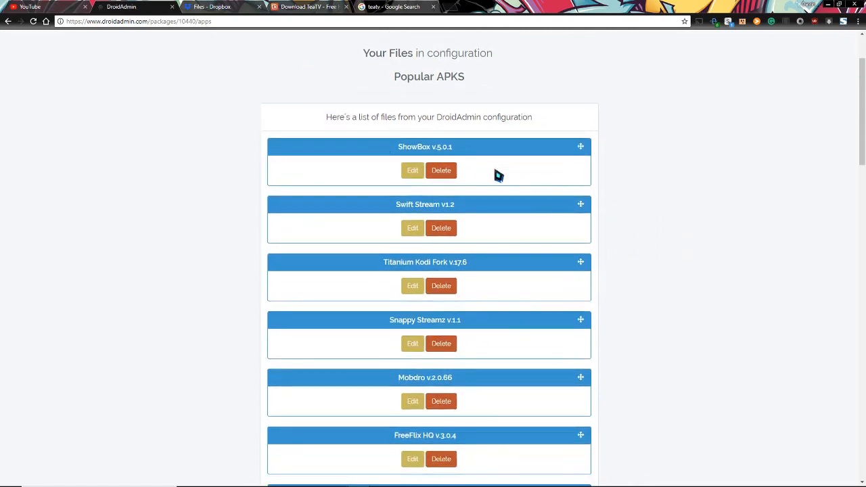
scroll(473, 196, down, 2)
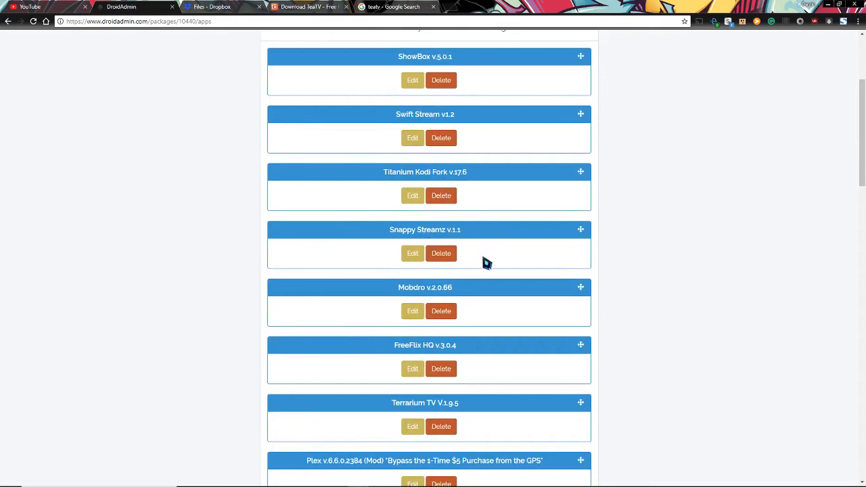
scroll(482, 260, down, 2)
scroll(475, 231, down, 3)
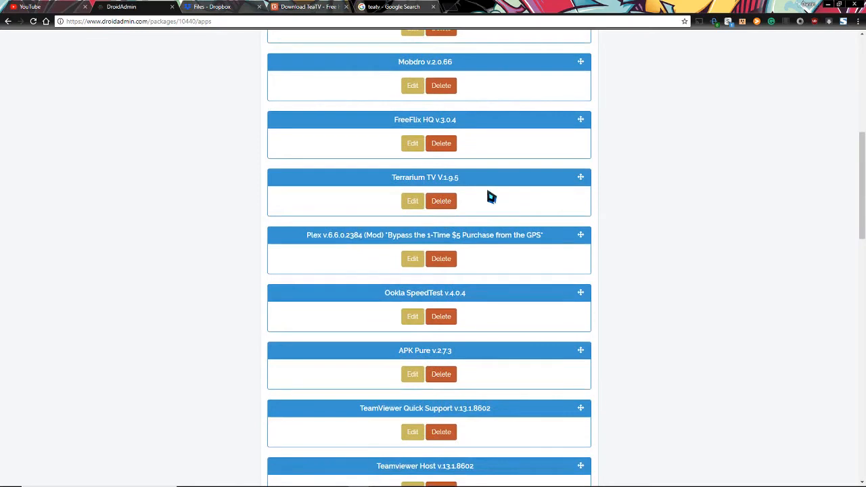
scroll(492, 197, down, 2)
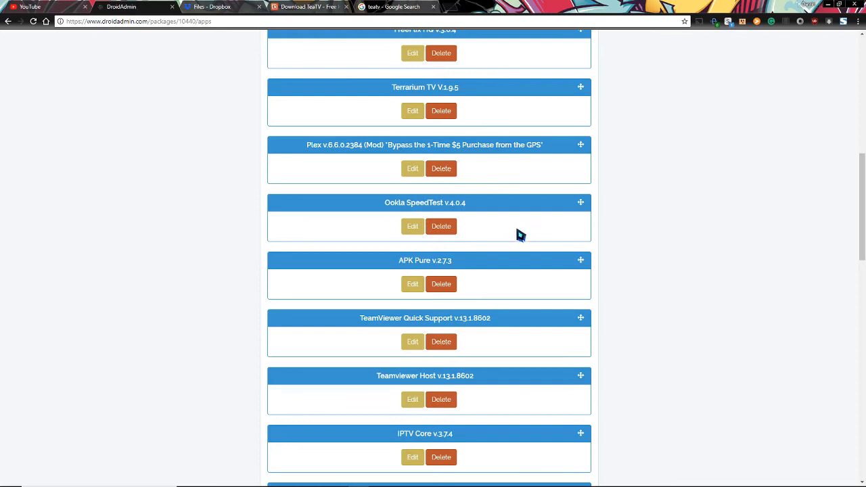
scroll(519, 234, down, 2)
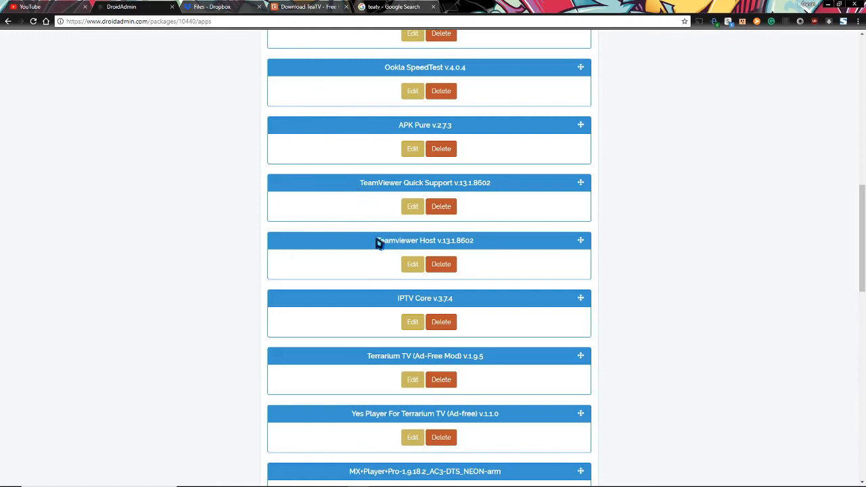
scroll(359, 266, down, 1)
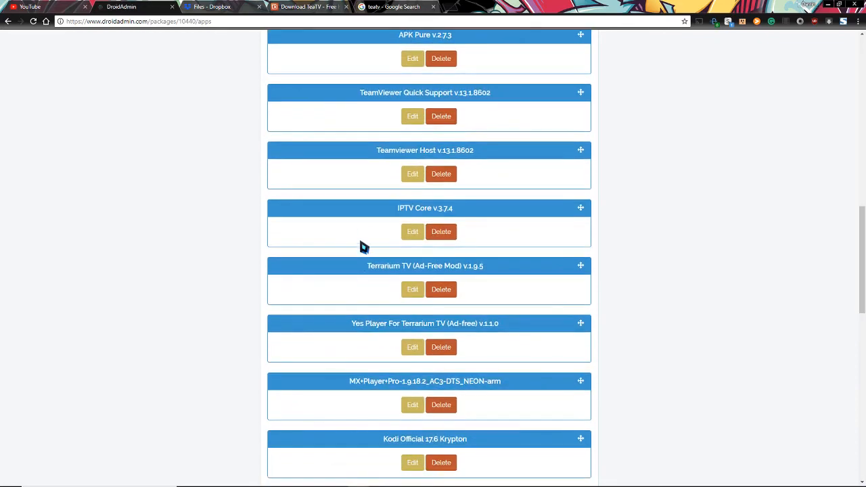
scroll(373, 284, down, 1)
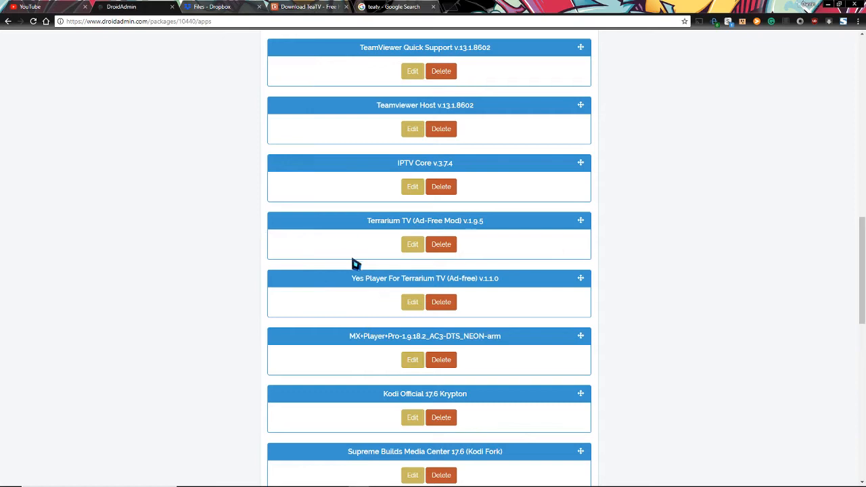
scroll(220, 293, down, 2)
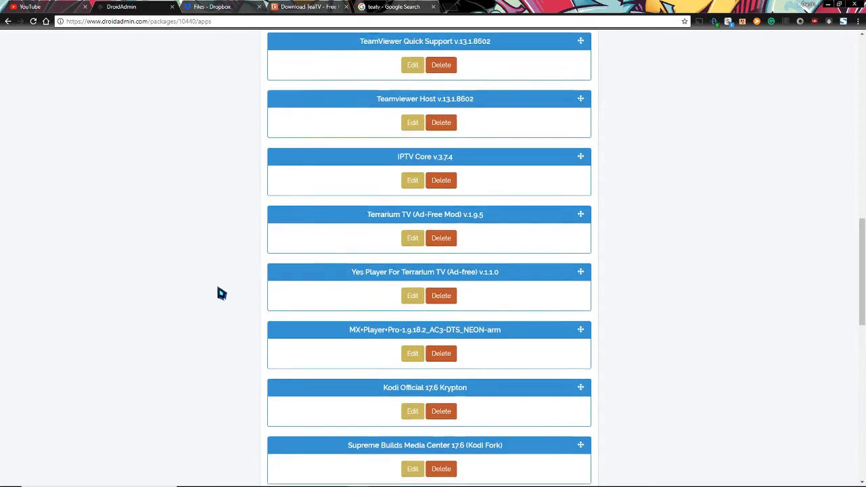
scroll(220, 293, down, 1)
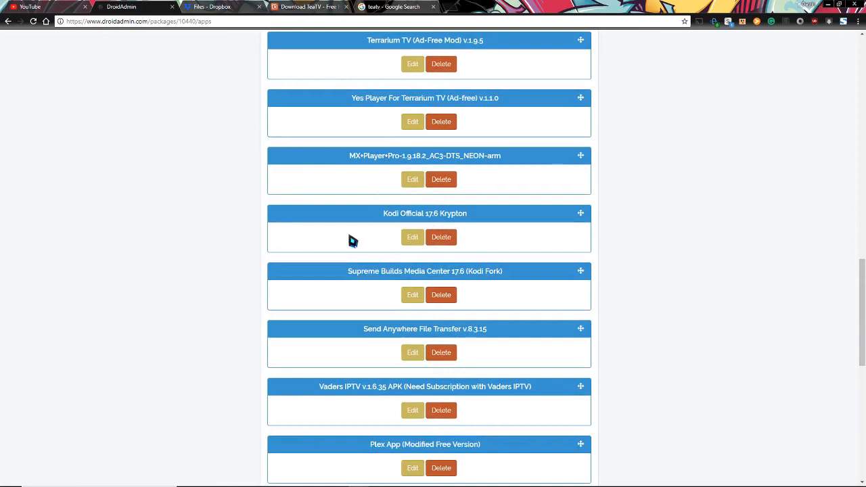
scroll(365, 288, down, 1)
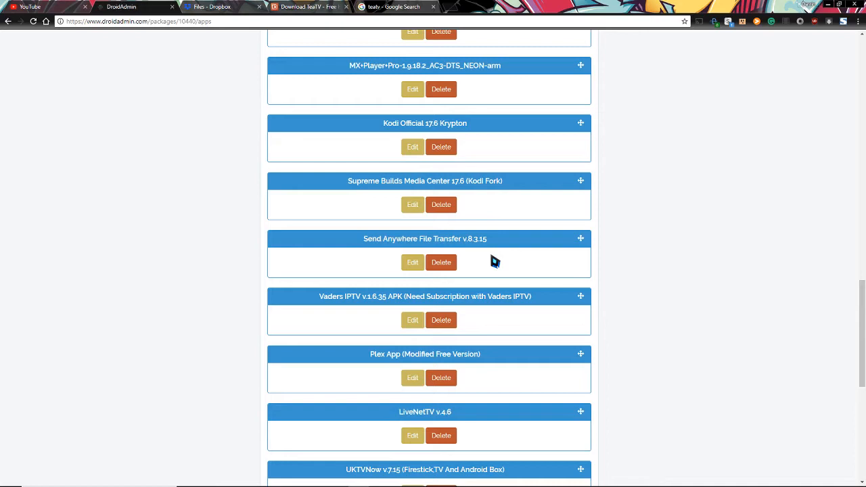
scroll(331, 280, down, 1)
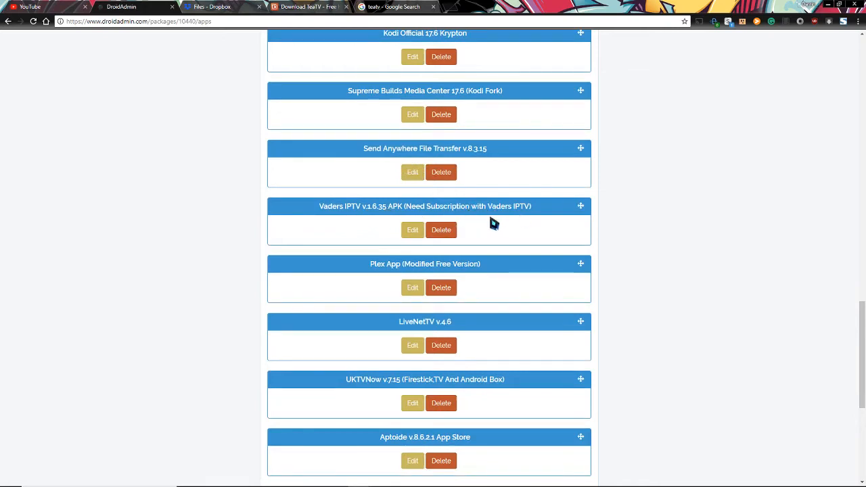
scroll(345, 300, down, 1)
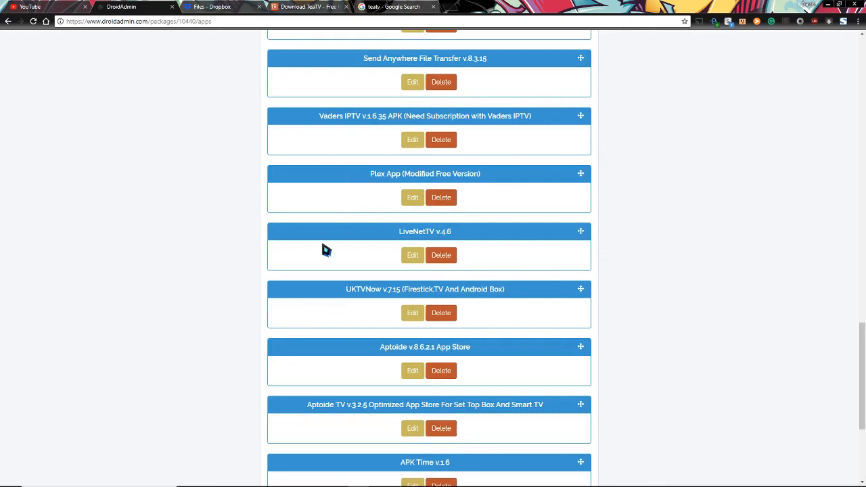
scroll(328, 245, down, 1)
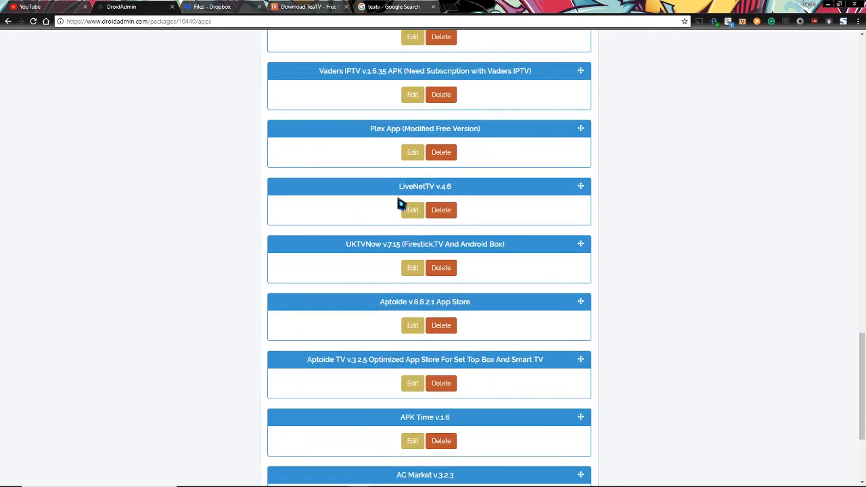
scroll(320, 244, down, 1)
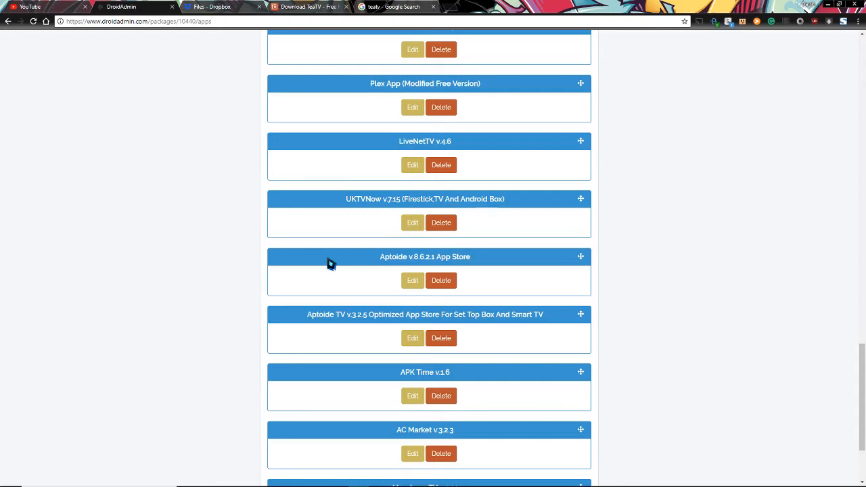
scroll(387, 222, down, 1)
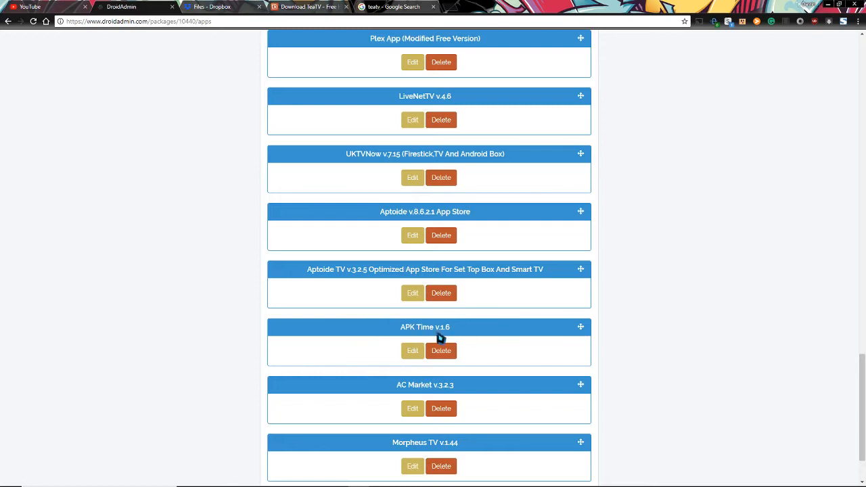
scroll(349, 355, down, 2)
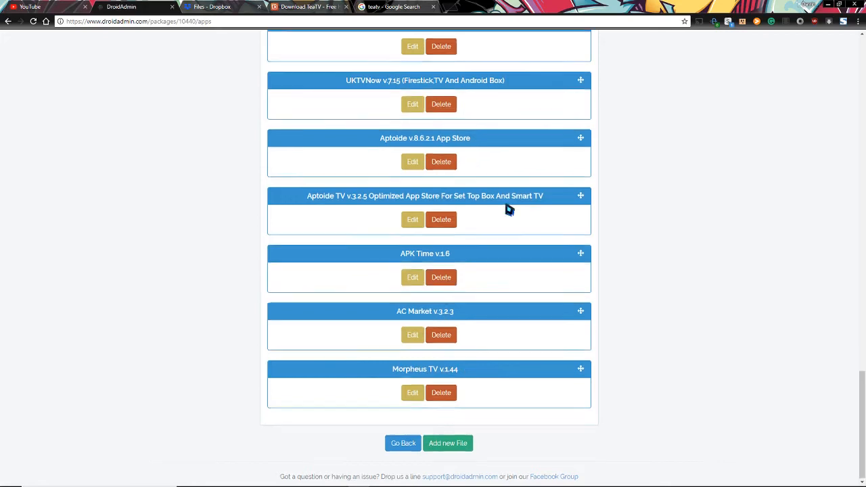
scroll(507, 207, up, 7)
Scroll up and down through the Popular APKS app list, ending back at the configurations dashboard
scroll(509, 209, up, 12)
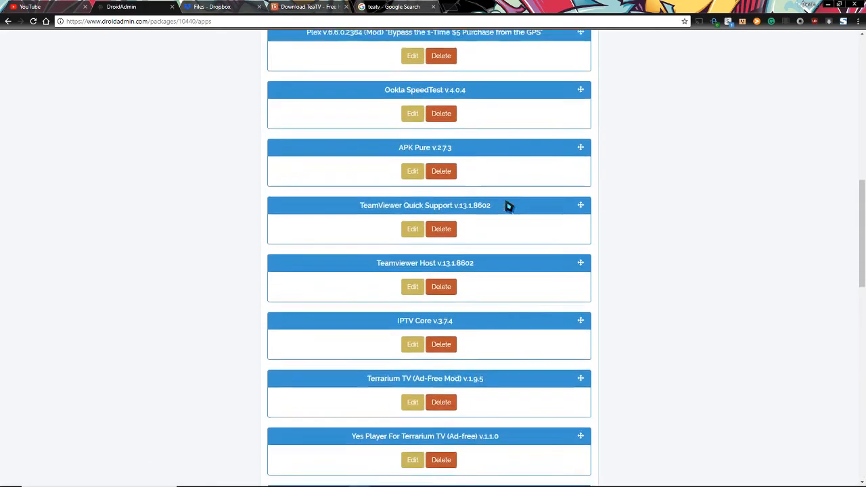
scroll(508, 205, up, 2)
scroll(507, 203, down, 3)
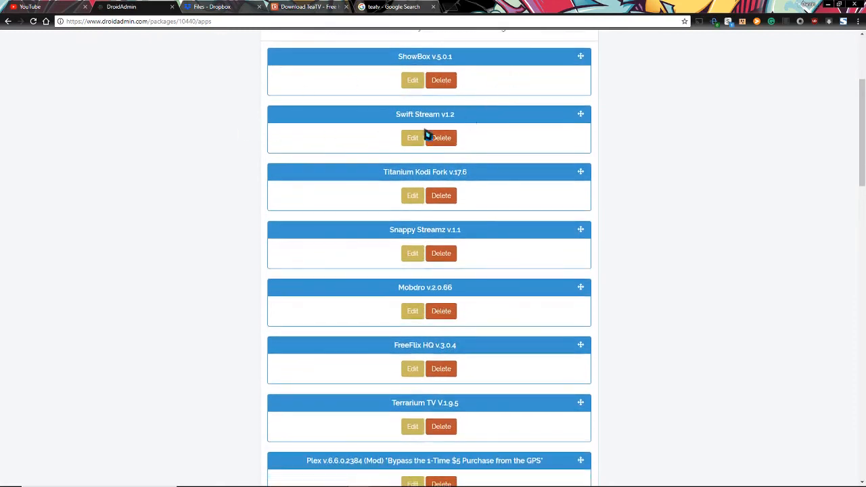
scroll(501, 275, down, 2)
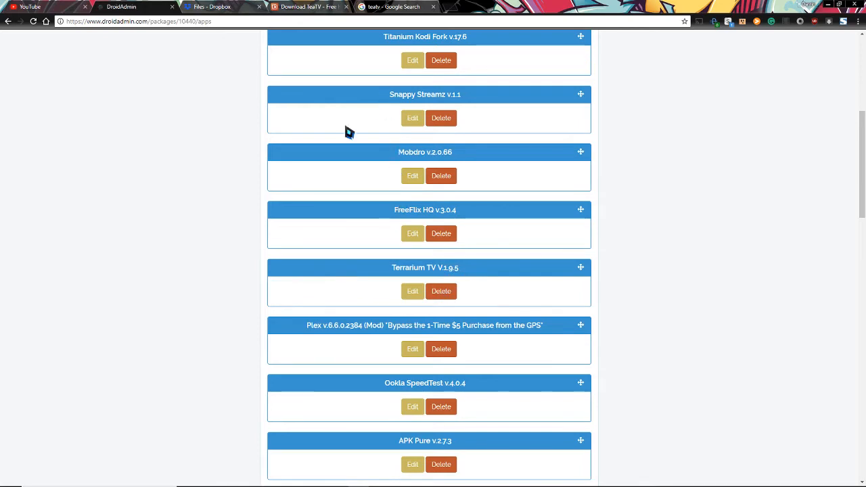
scroll(234, 317, down, 4)
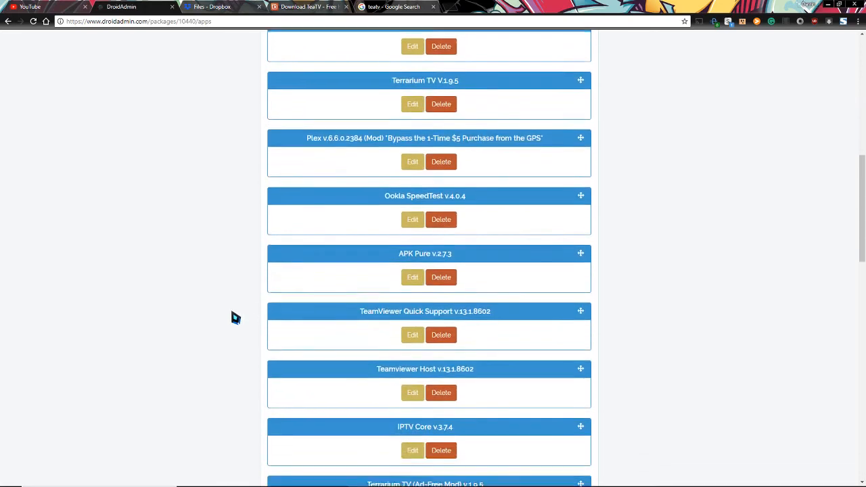
scroll(305, 360, down, 3)
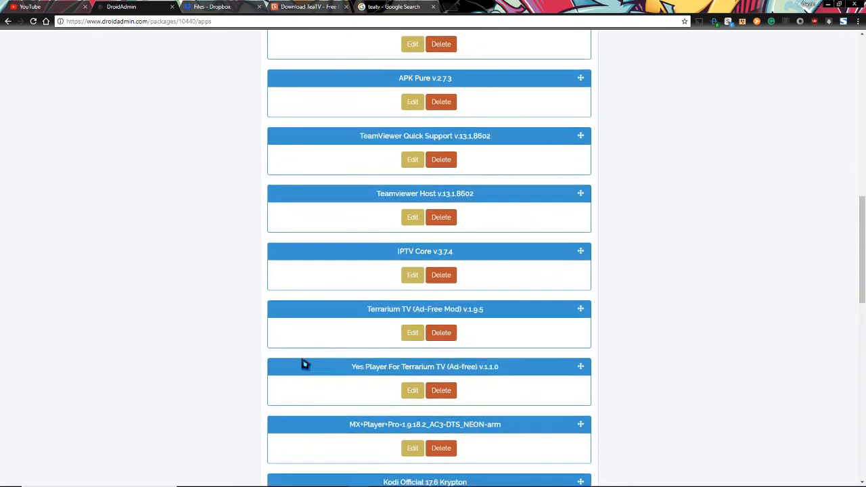
scroll(238, 348, down, 2)
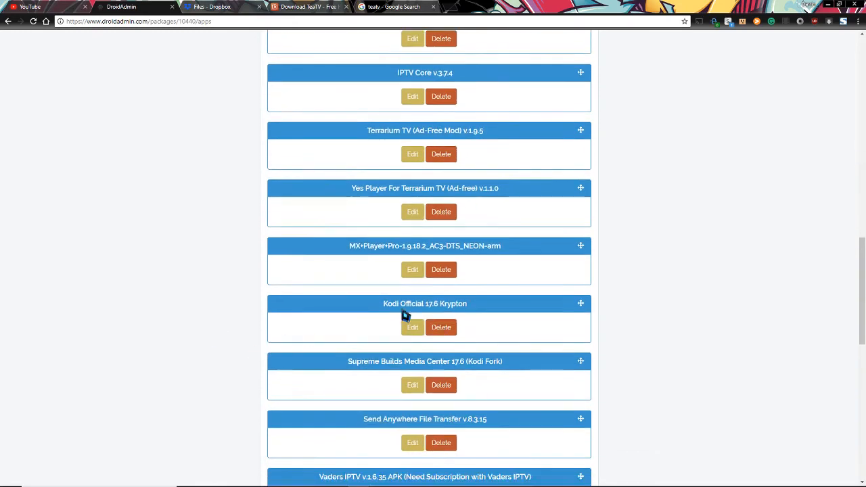
scroll(250, 304, down, 1)
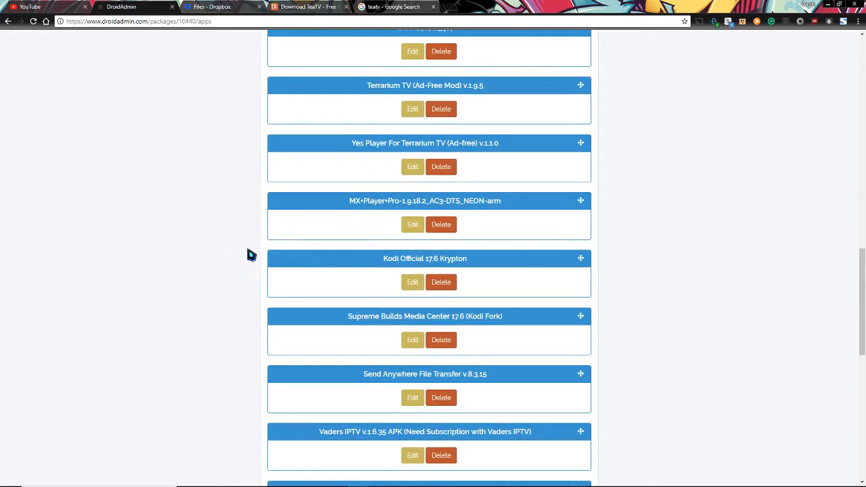
scroll(220, 264, down, 3)
scroll(220, 275, down, 5)
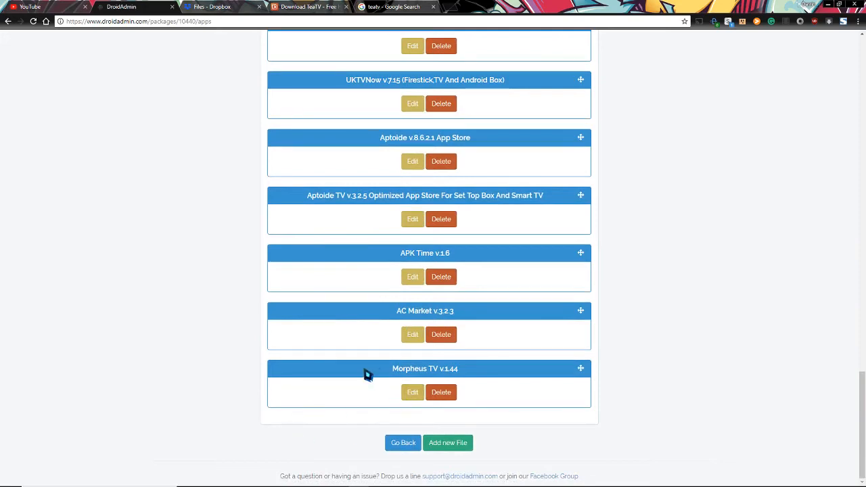
scroll(373, 369, up, 1)
scroll(376, 364, up, 4)
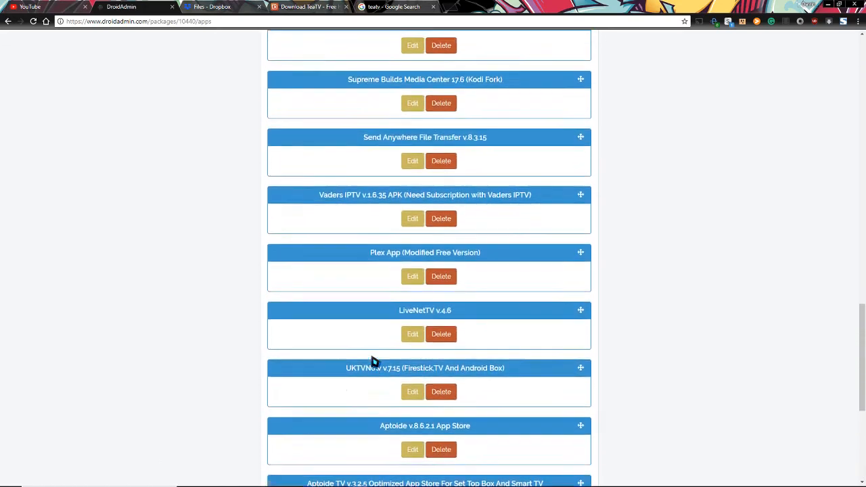
scroll(375, 364, up, 6)
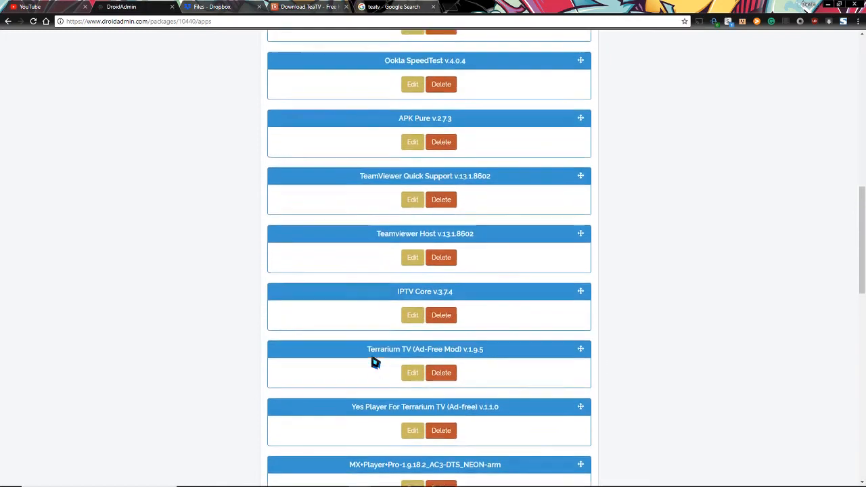
scroll(376, 364, up, 6)
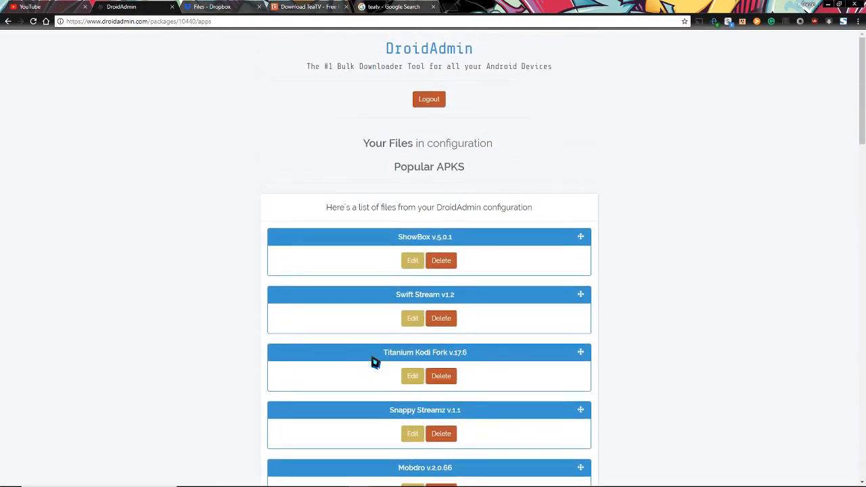
scroll(376, 364, down, 11)
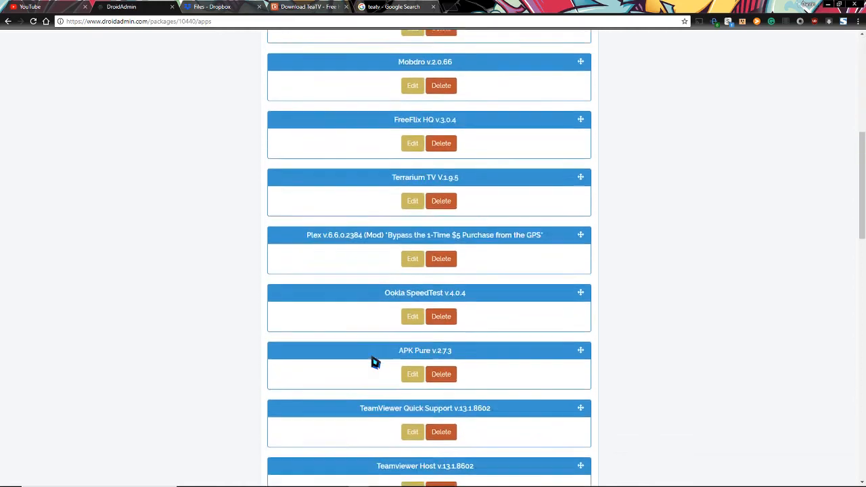
scroll(375, 364, down, 6)
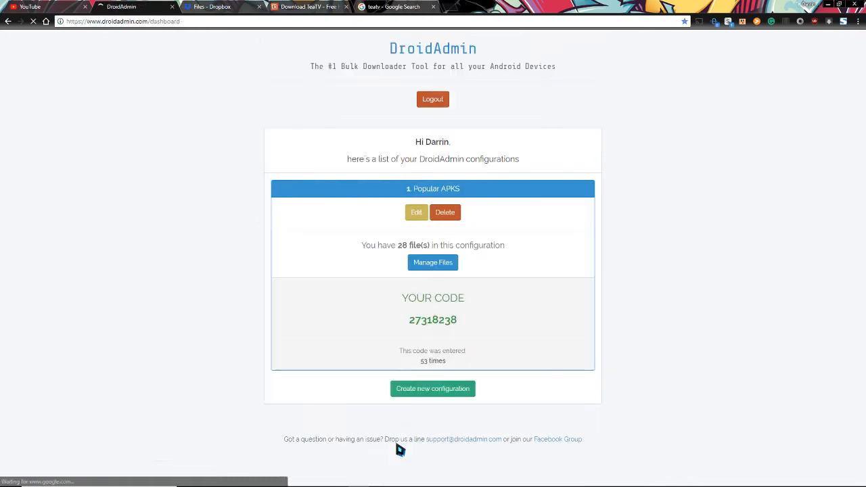
Briefly highlight the download code, then open the Create a new configuration form with empty Name and Description
drag(407, 324, 485, 320)
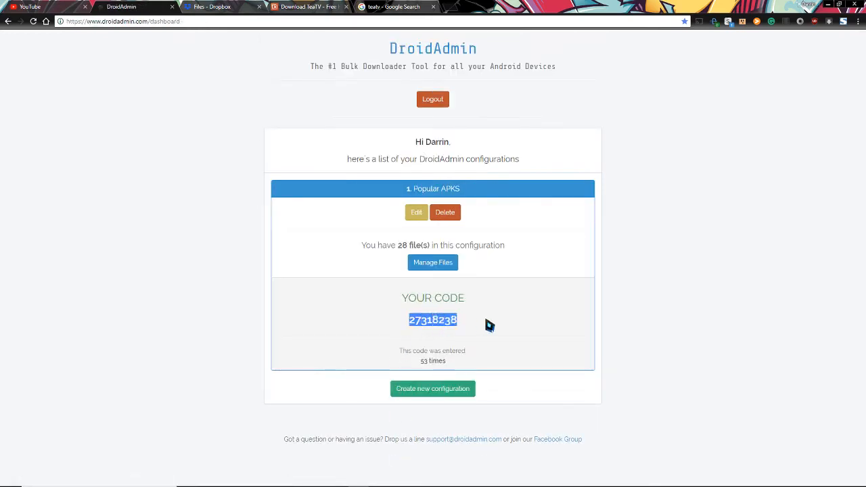
click(489, 325)
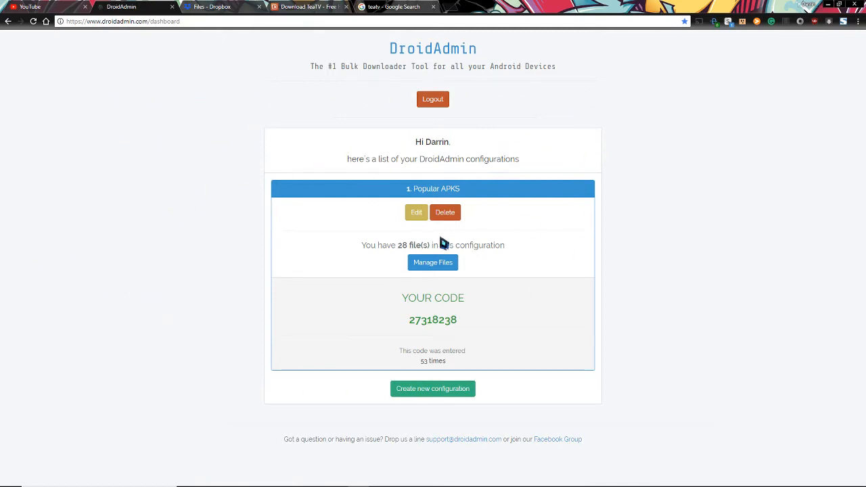
click(431, 391)
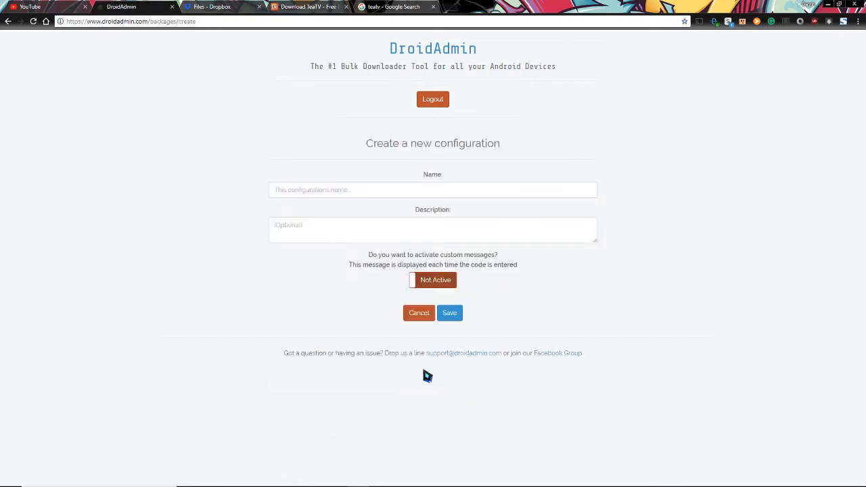
Name the new configuration APKS
click(400, 196)
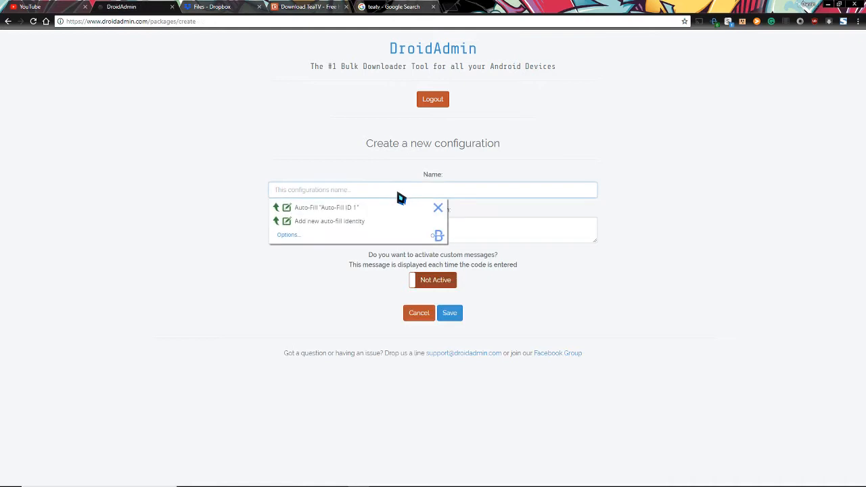
text(APKS)
click(289, 122)
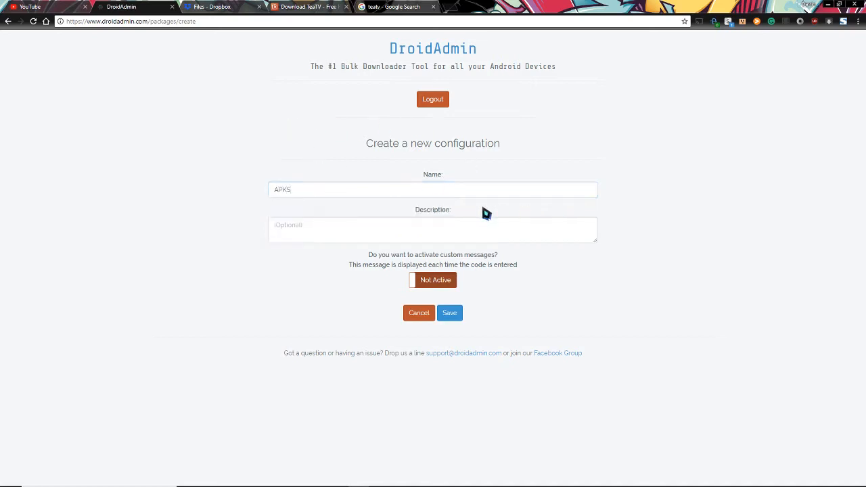
Describe it as 'Popular apks', fixing the misspelling, and set custom messages to Active
click(338, 228)
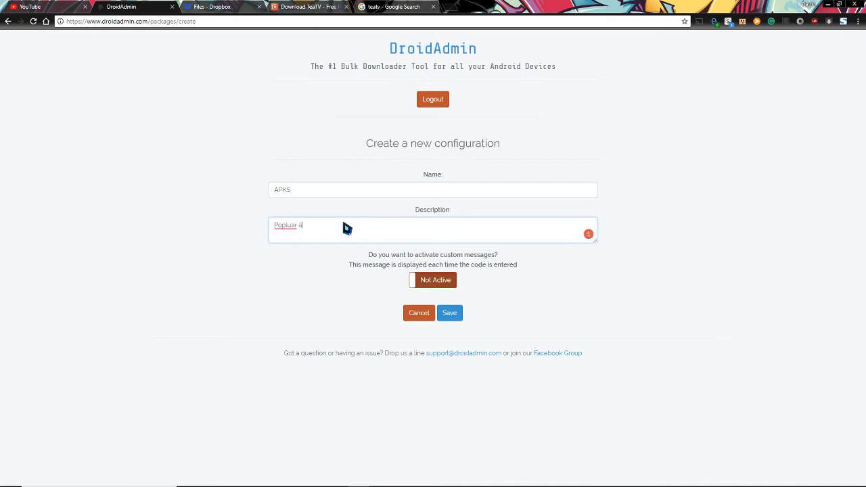
right_click(285, 225)
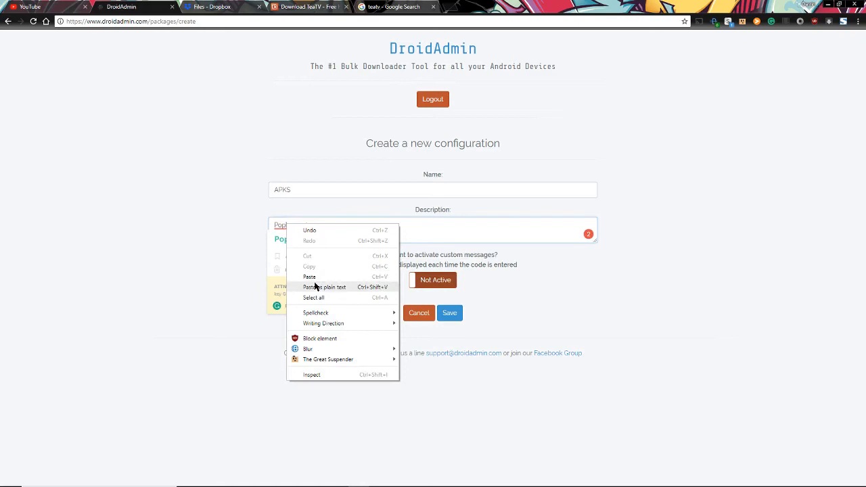
click(274, 241)
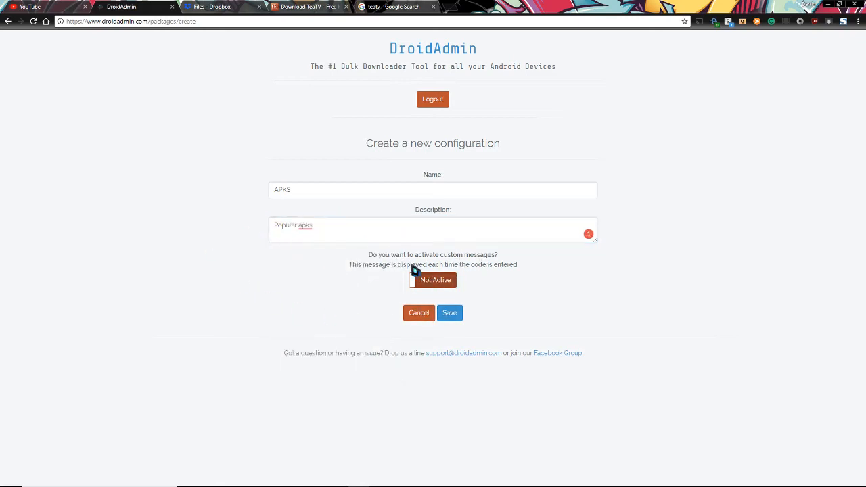
click(448, 279)
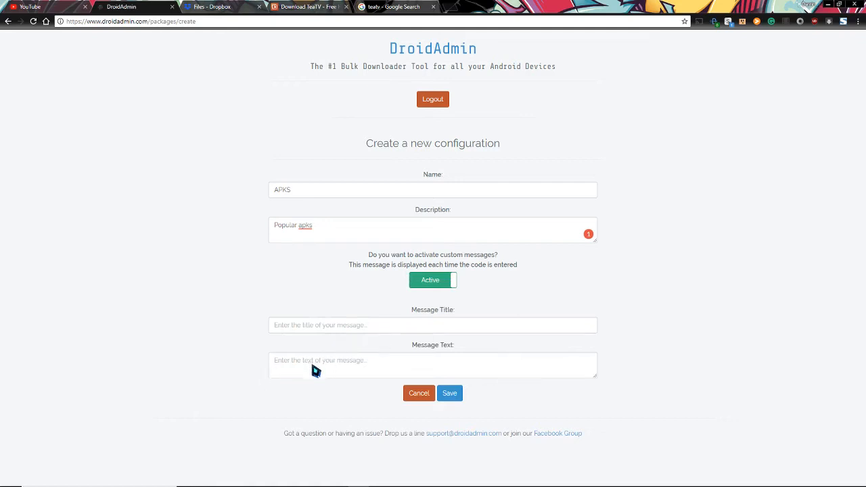
Start a message title 'Welco', then delete it, leaving the message fields empty
click(349, 327)
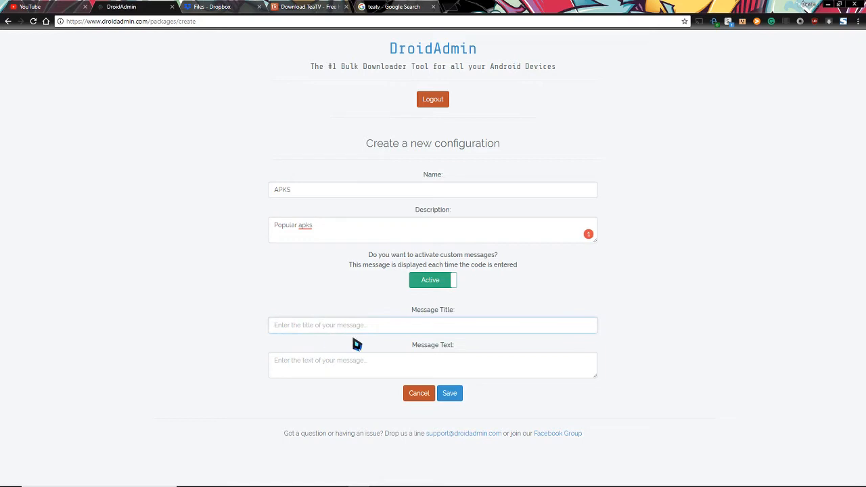
text(Welco)
drag(315, 329, 246, 329)
key(BackSpace)
click(313, 369)
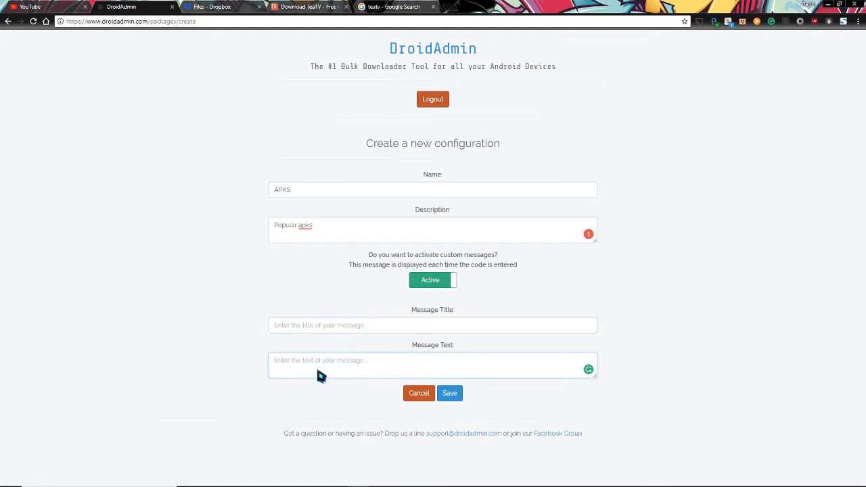
Leave custom messages Not Active and save the APKS configuration
click(428, 282)
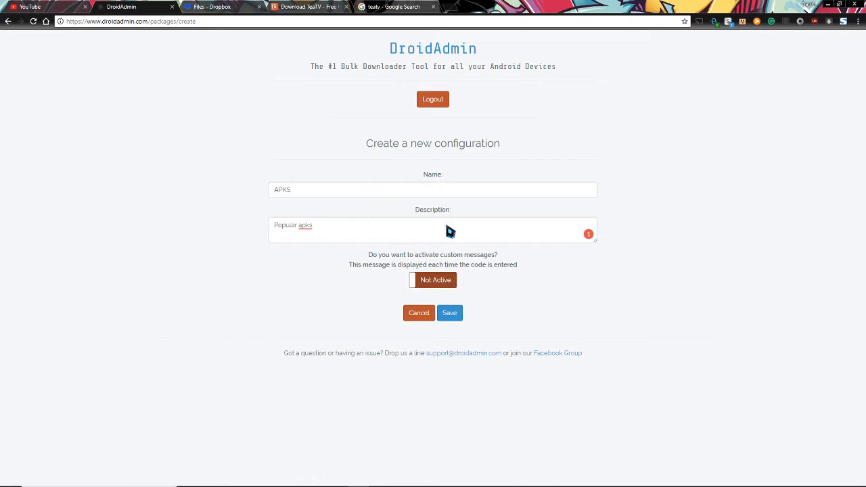
click(440, 289)
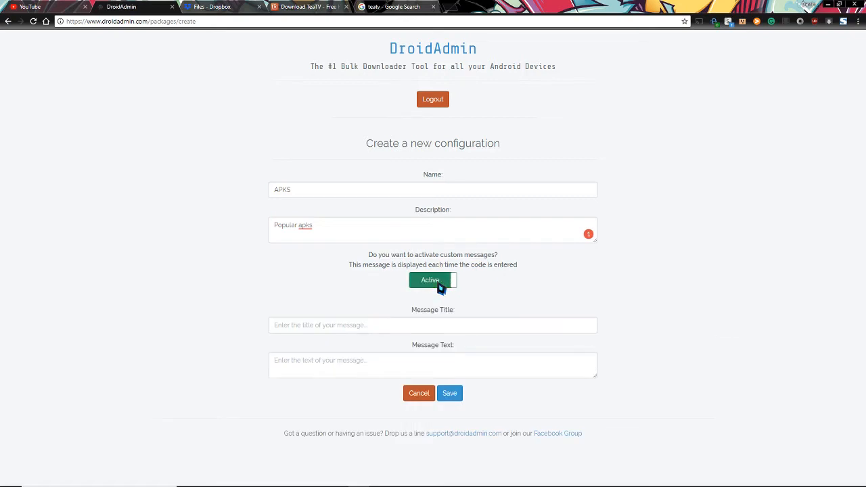
click(441, 289)
click(441, 289)
click(440, 289)
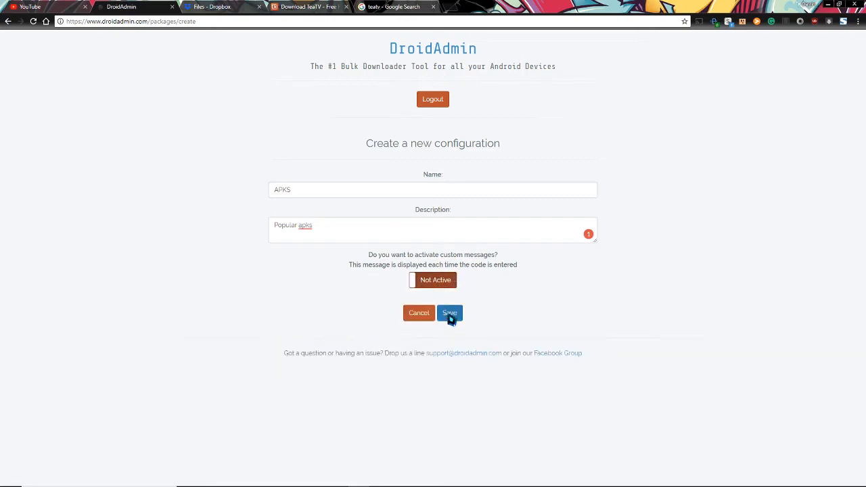
click(449, 314)
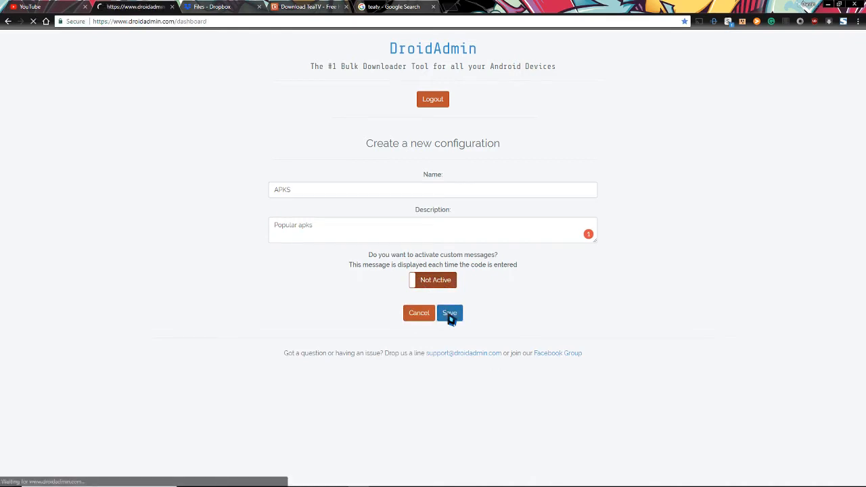
Add a new file named TeaTV under APKS, then go to the TeaTV download page
scroll(450, 319, down, 3)
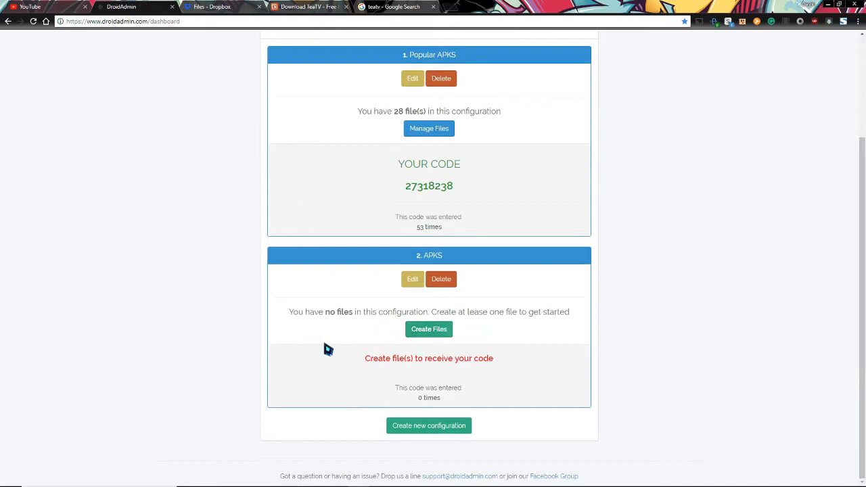
click(431, 331)
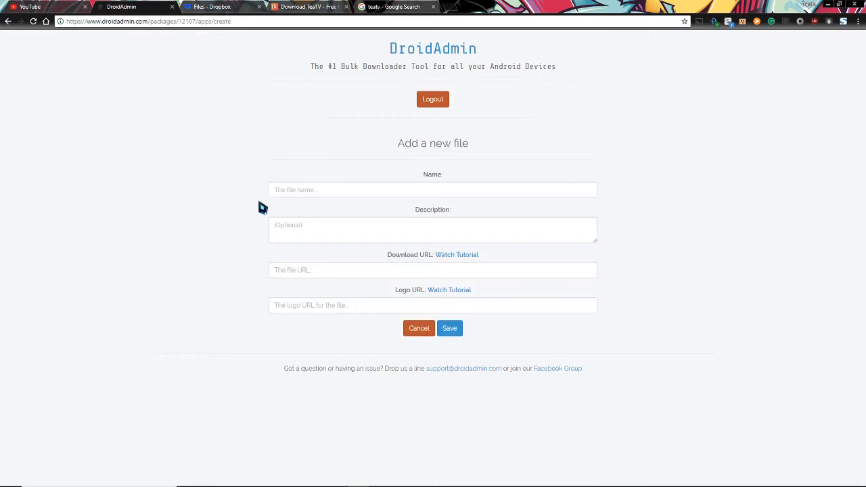
click(324, 195)
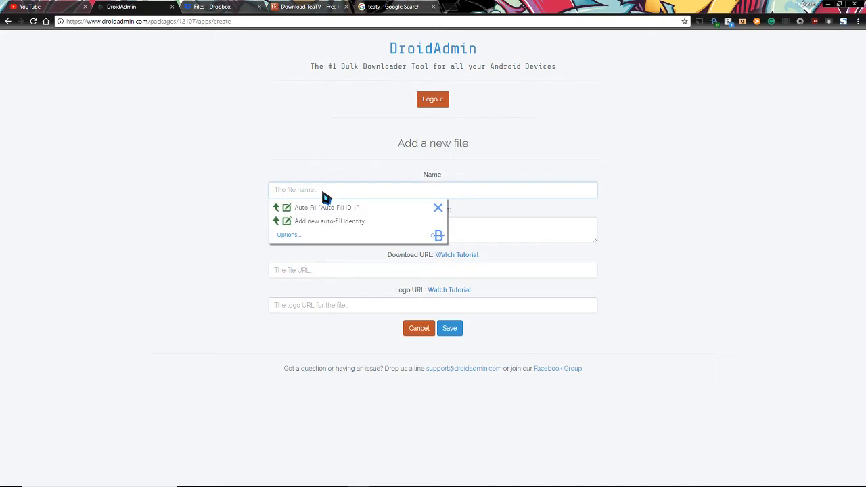
text(TeaTV)
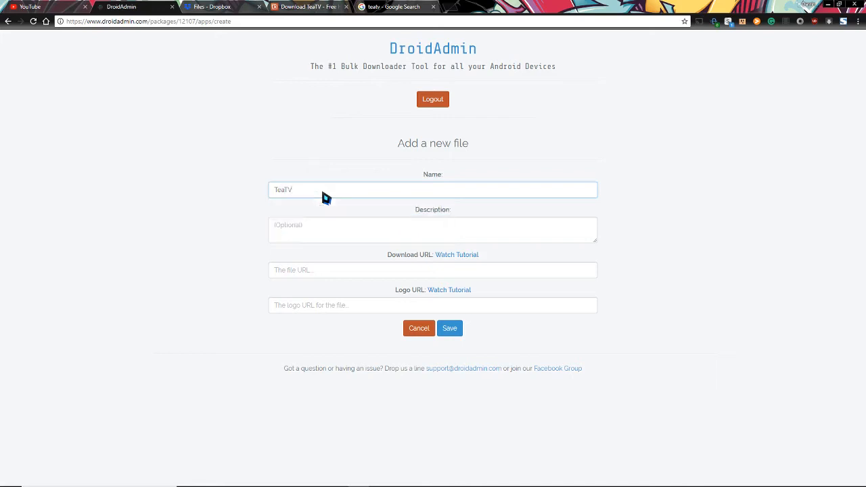
click(305, 6)
scroll(135, 148, up, 3)
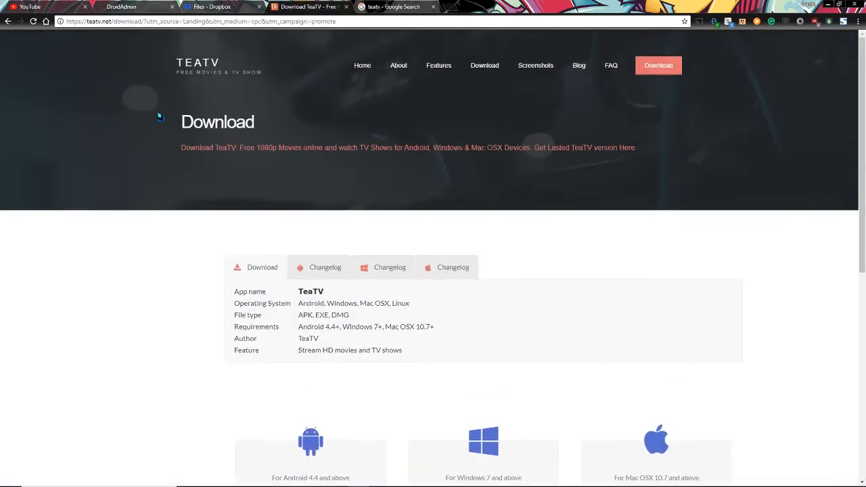
Download the TeaTV Android APK teatv_5.9r.apk into the Desktop\DroidAdmin folder
click(8, 21)
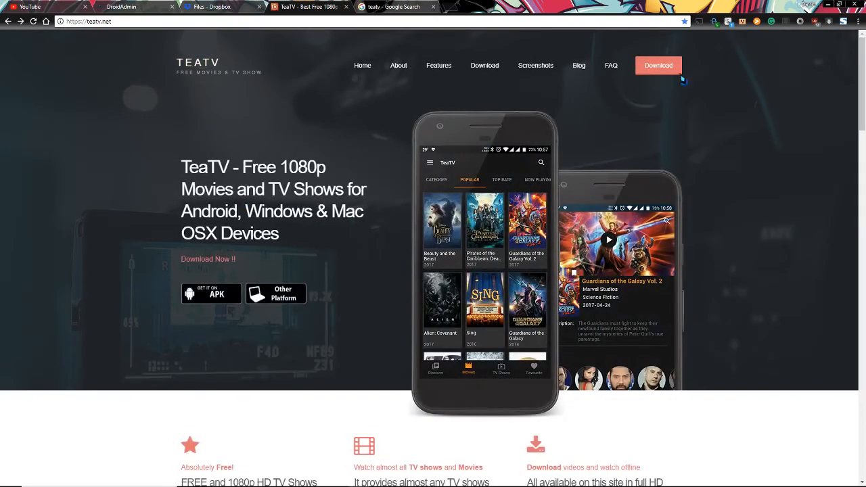
click(649, 66)
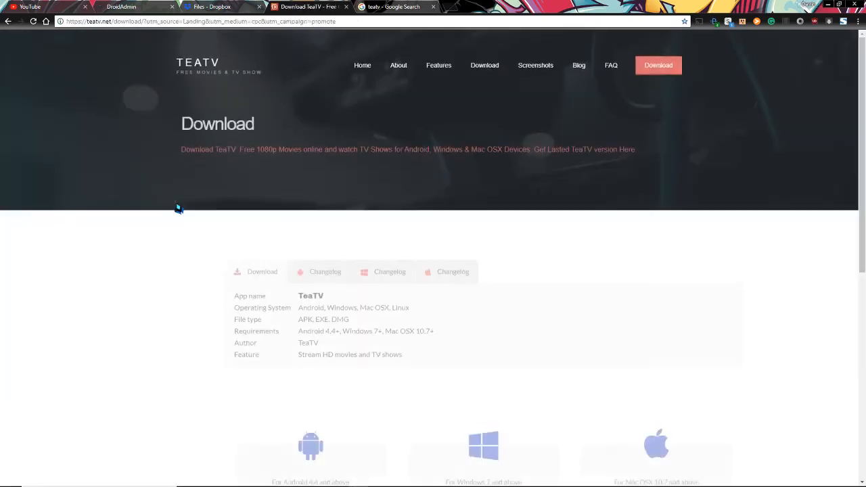
scroll(182, 210, down, 4)
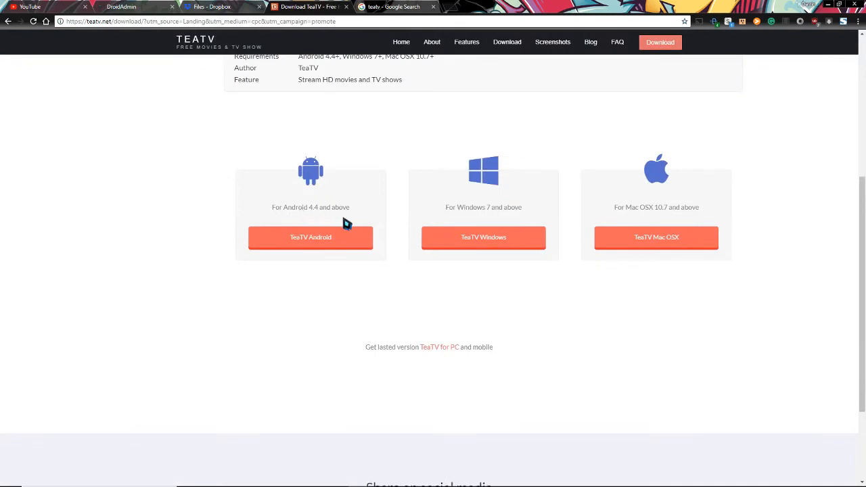
click(315, 241)
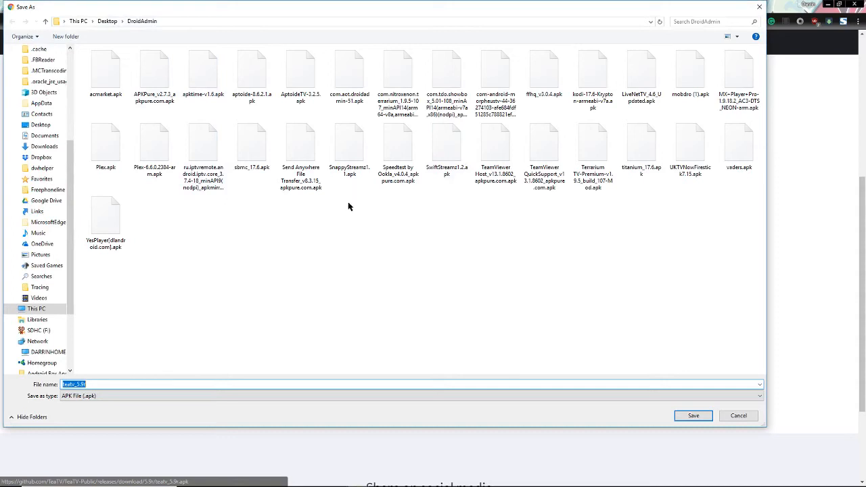
click(689, 417)
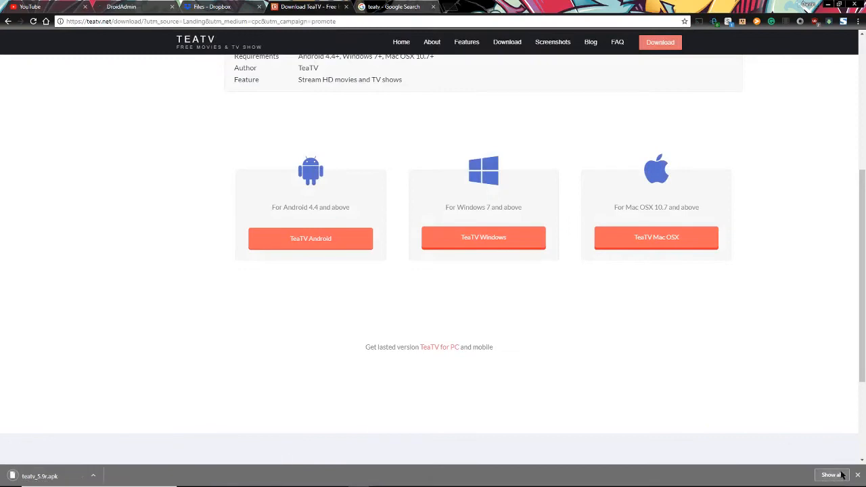
click(860, 476)
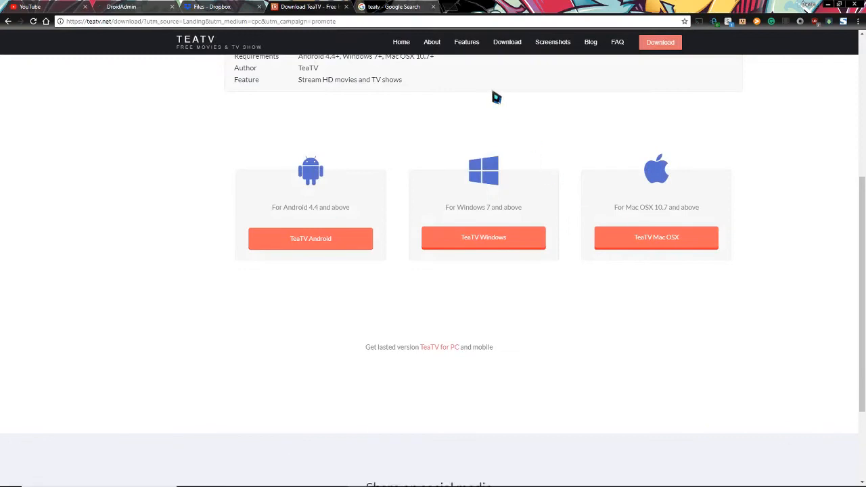
click(391, 7)
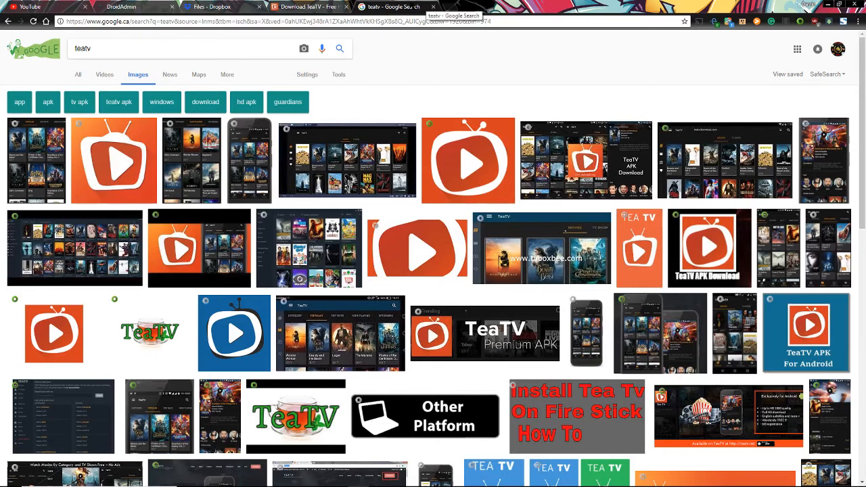
Save the orange TeaTV logo as teatv-logo.png in DroidAdmin, then close the Google Images tab
click(308, 7)
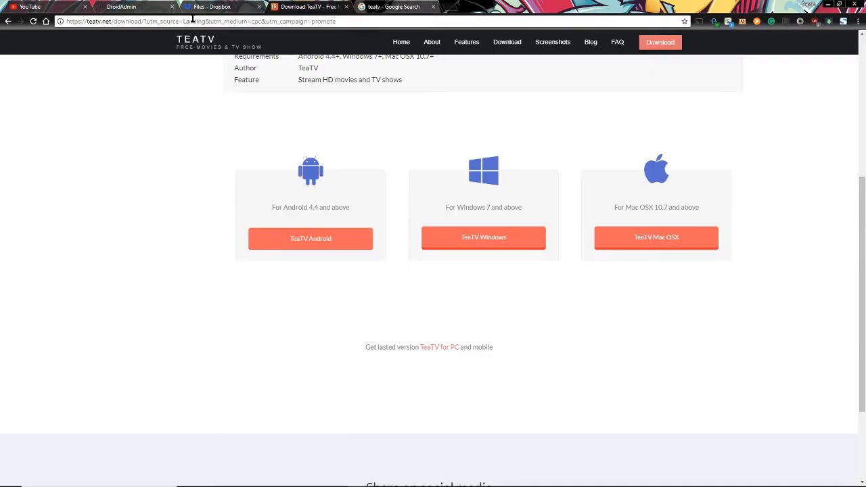
click(375, 6)
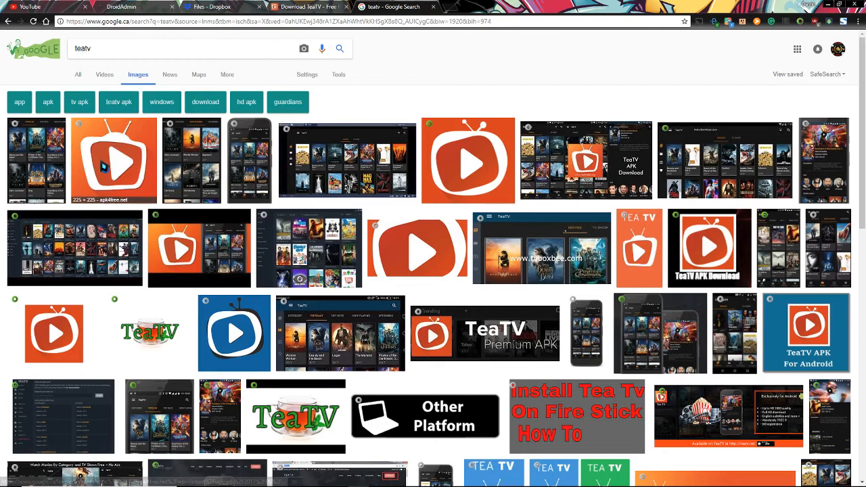
click(447, 155)
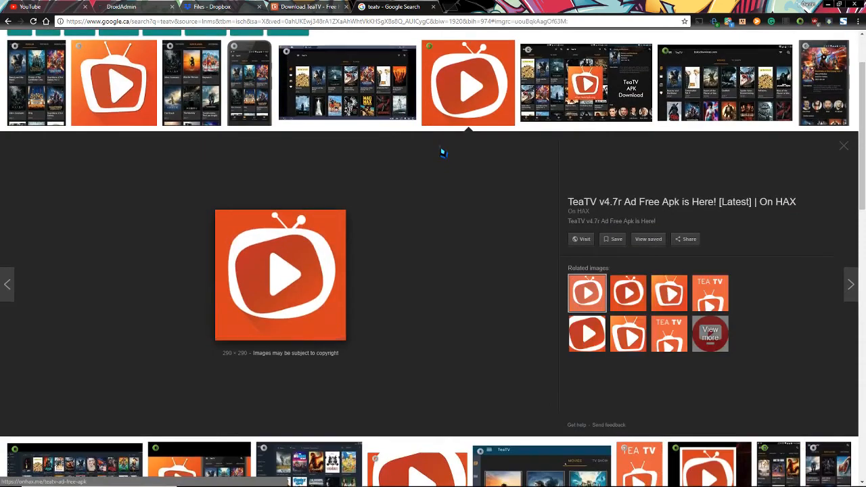
right_click(277, 255)
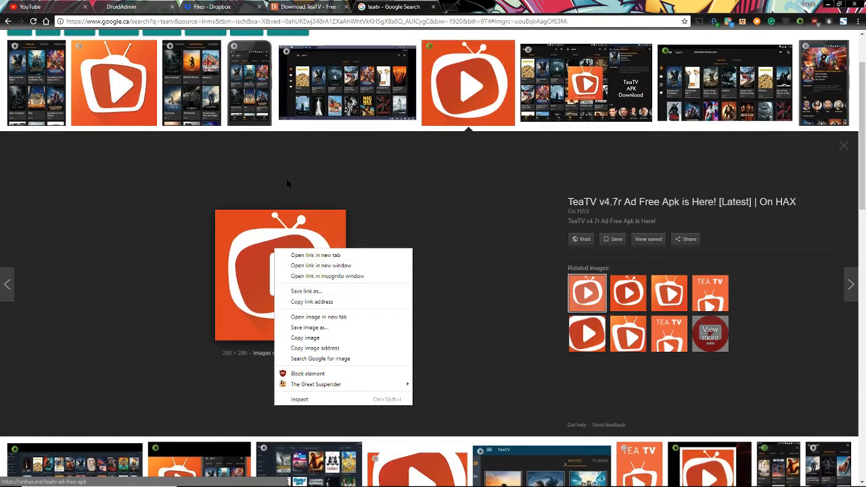
click(316, 328)
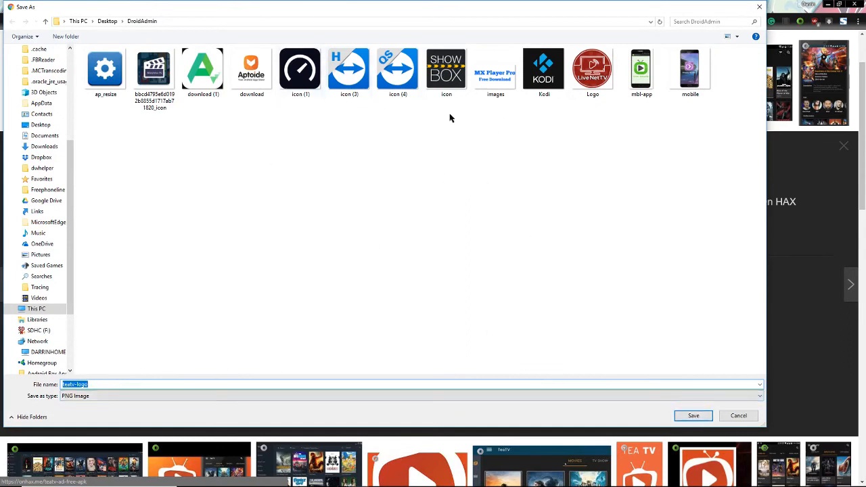
click(692, 416)
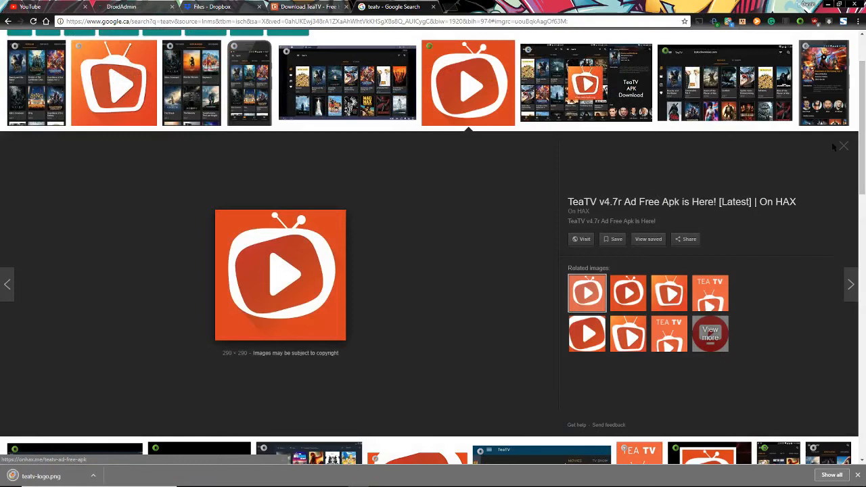
click(843, 147)
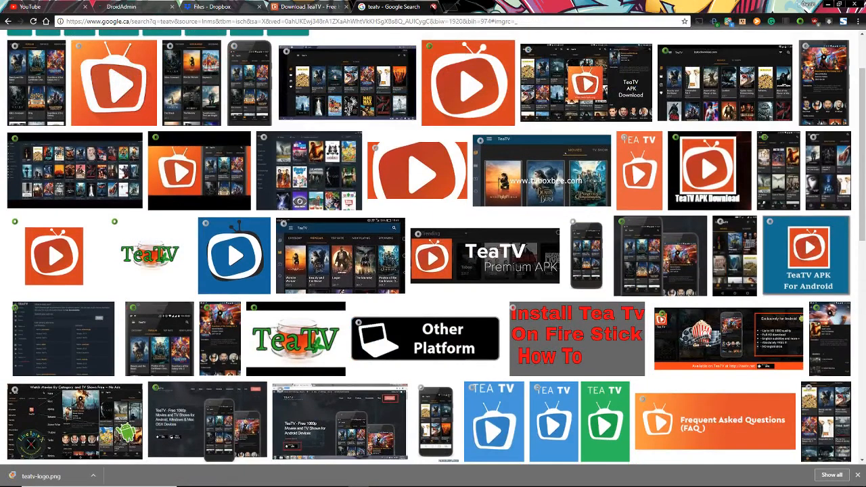
click(433, 7)
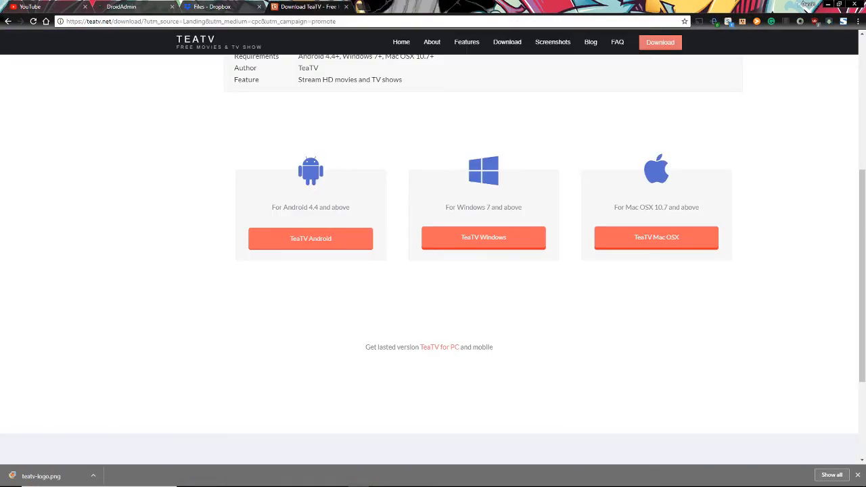
Go back three pages to the teatv Google web results, then return to DroidAdmin
click(9, 21)
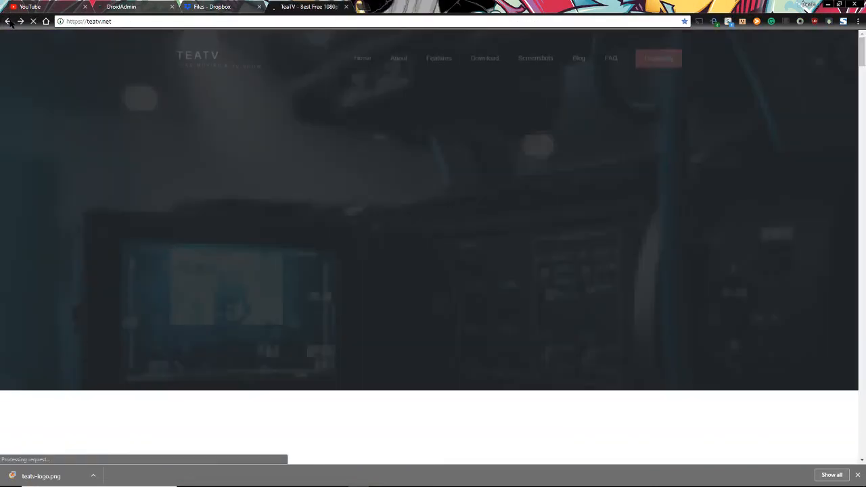
click(8, 21)
click(8, 21)
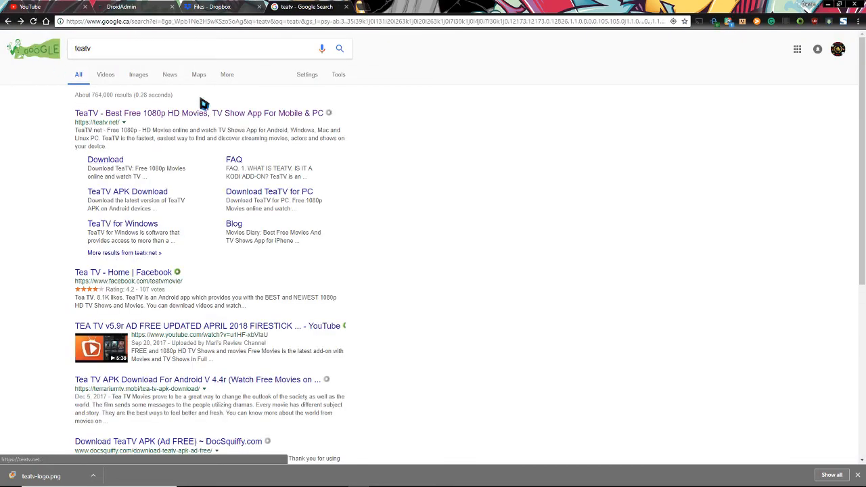
click(135, 8)
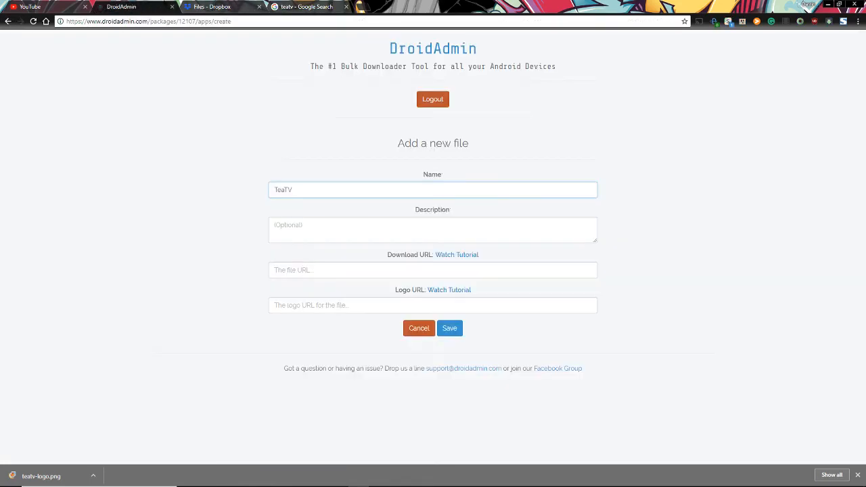
Copy Google's teatv result snippet and paste it as the TeaTV file's description
click(301, 231)
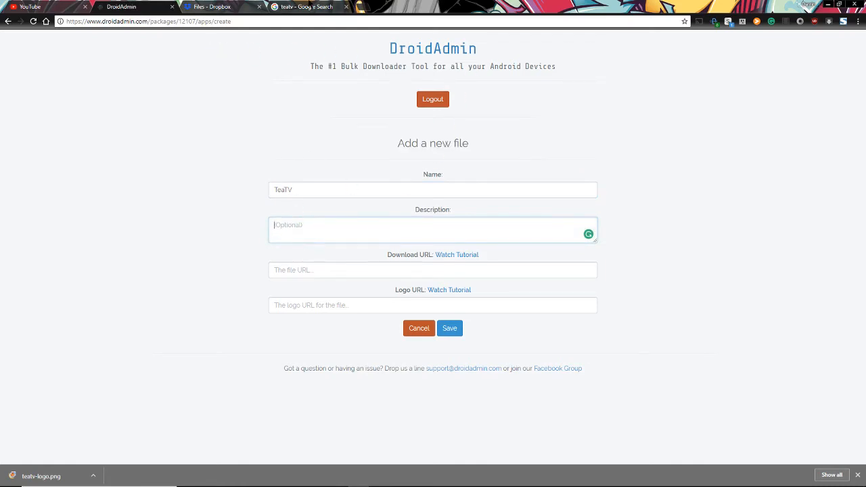
click(308, 7)
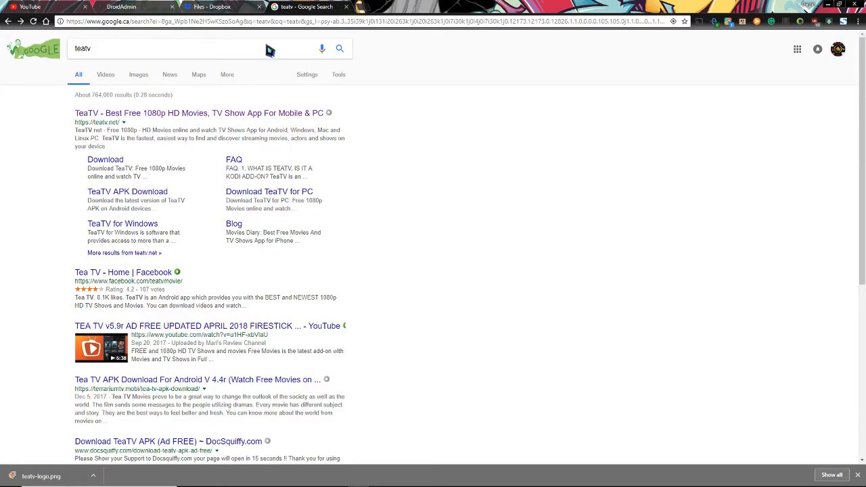
double_click(112, 131)
drag(127, 139, 135, 149)
right_click(135, 138)
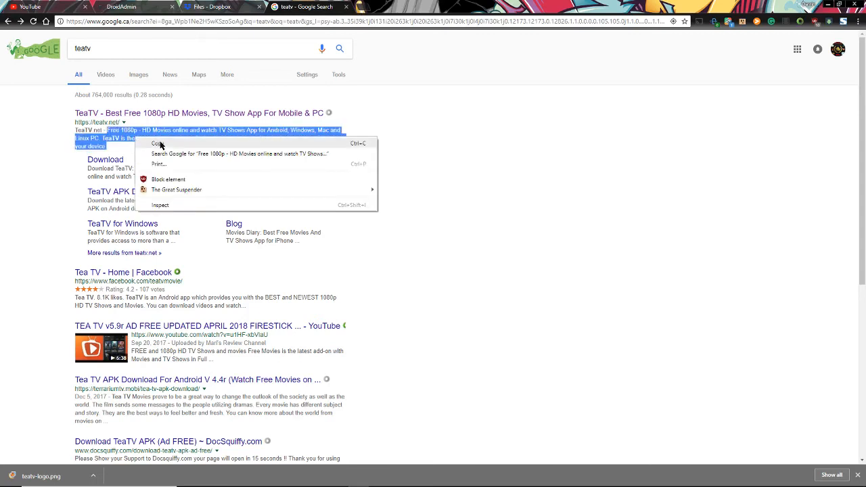
click(159, 144)
click(154, 6)
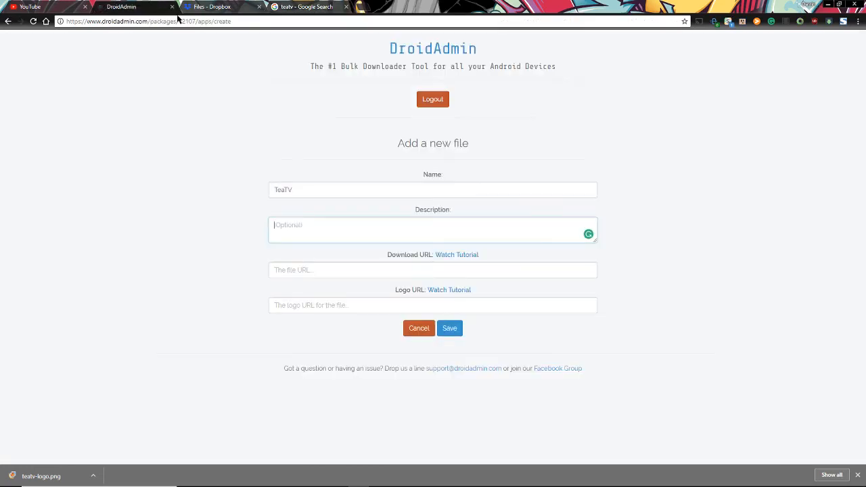
right_click(294, 229)
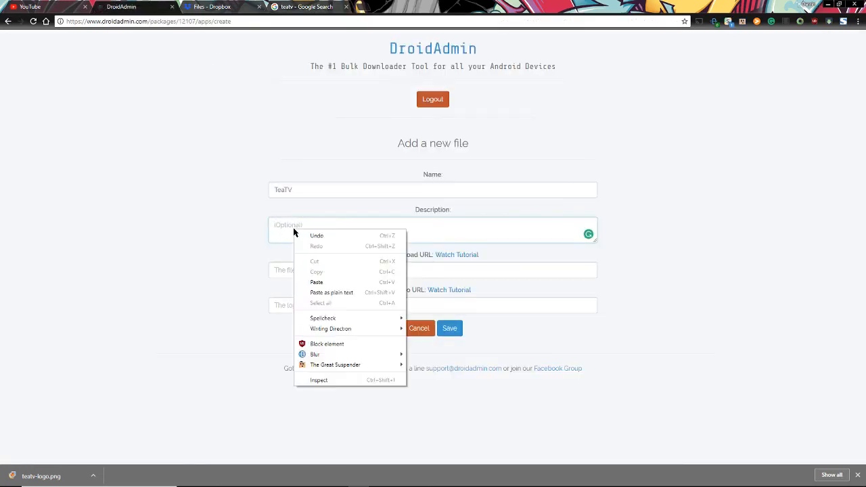
click(315, 283)
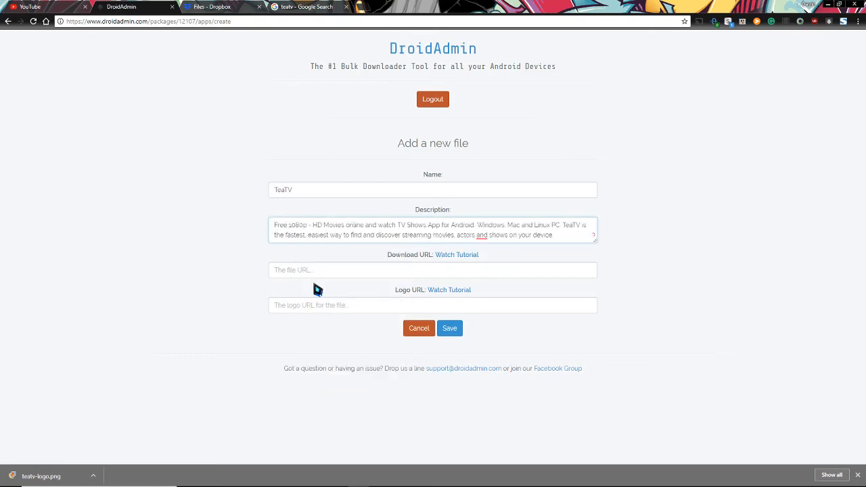
click(301, 274)
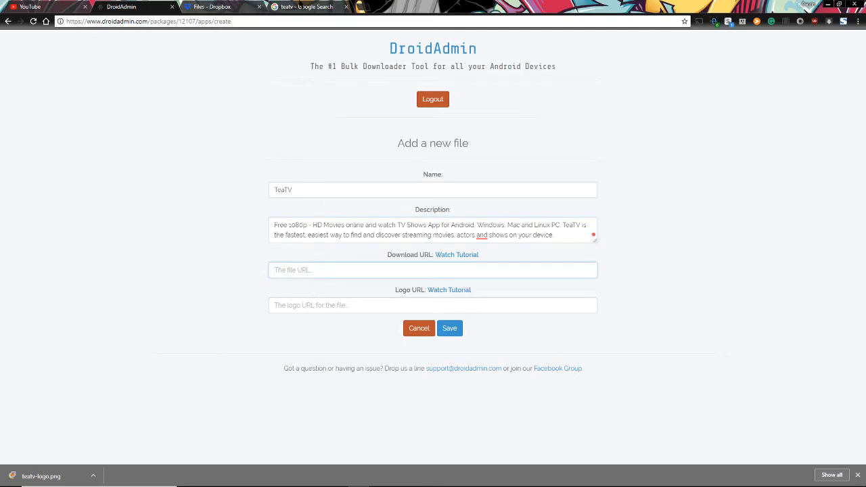
Upload teatv_5.9r.apk and teatv-logo from the computer to Dropbox
click(219, 9)
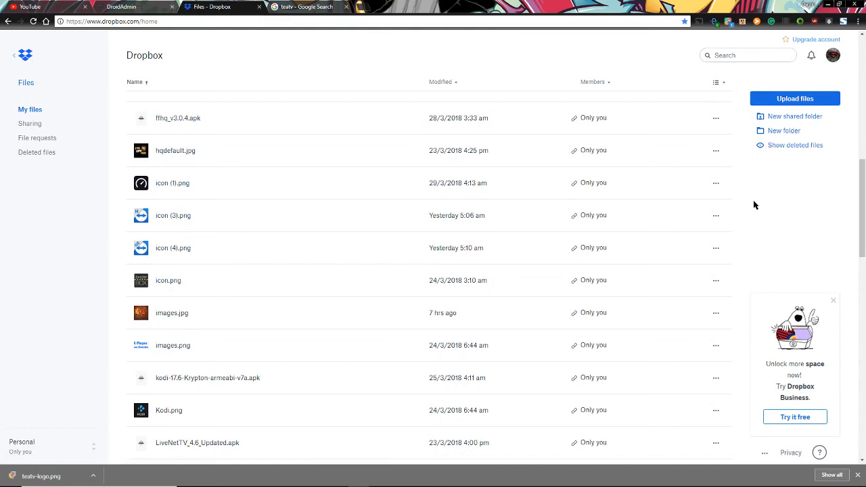
click(145, 6)
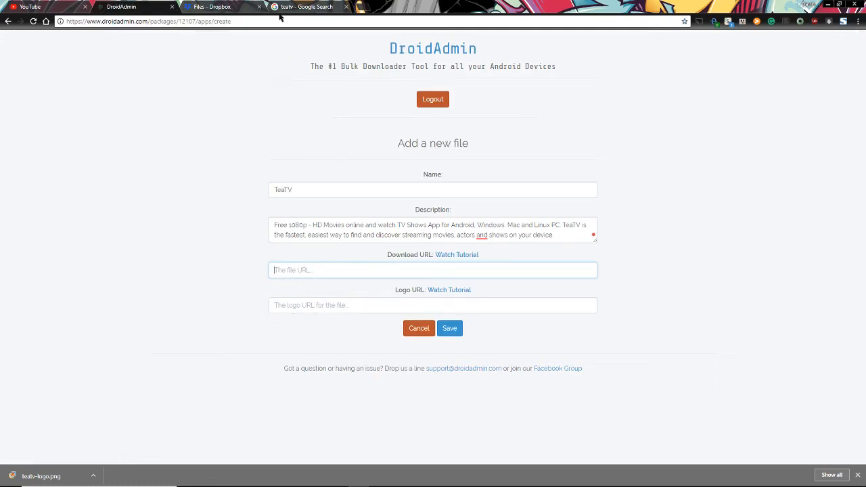
click(212, 7)
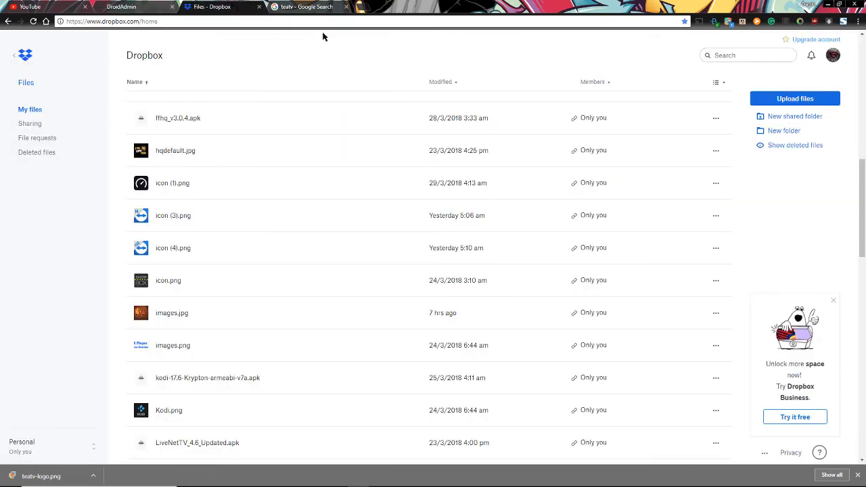
click(788, 100)
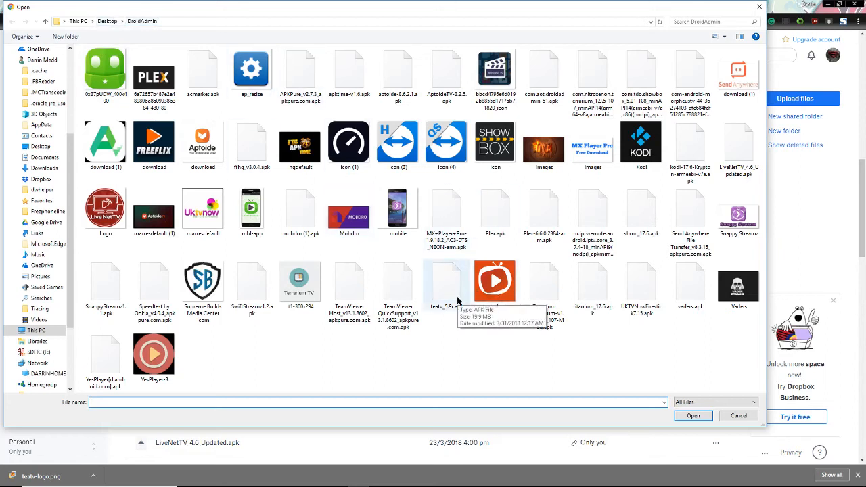
click(447, 284)
ctrl+click(483, 288)
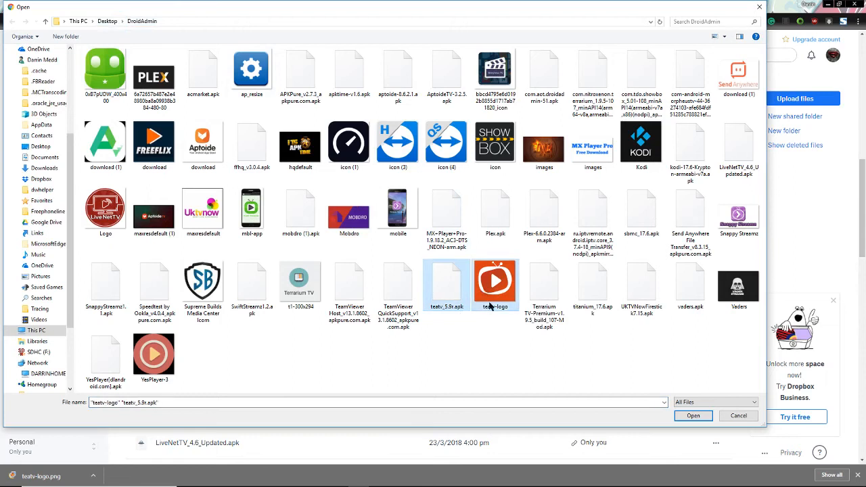
click(692, 416)
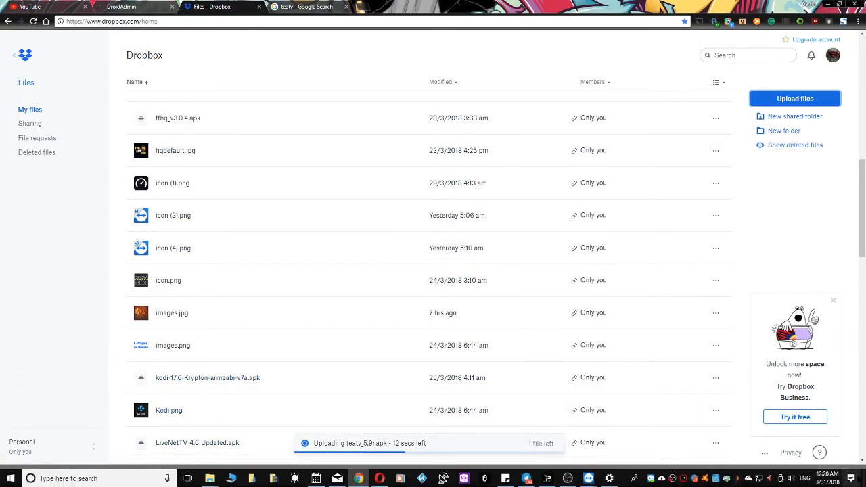
click(858, 475)
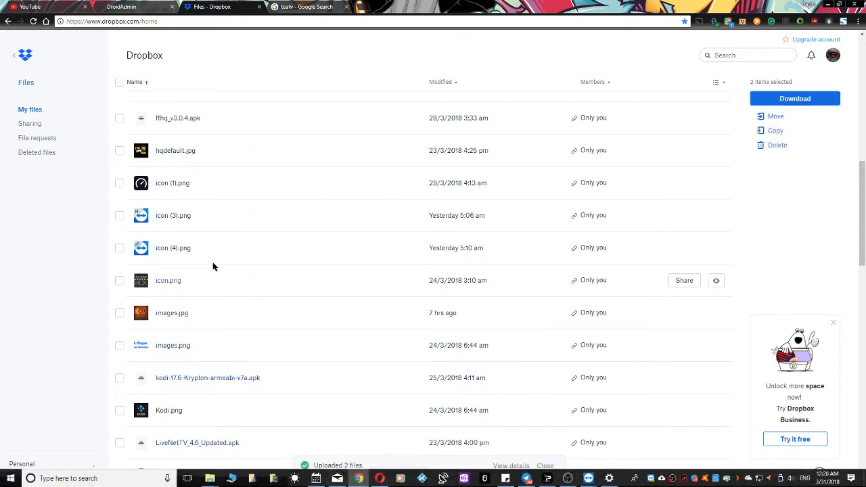
Create a public Dropbox share link for teatv_5.9r.apk and copy the URL
scroll(129, 277, down, 4)
scroll(129, 280, down, 5)
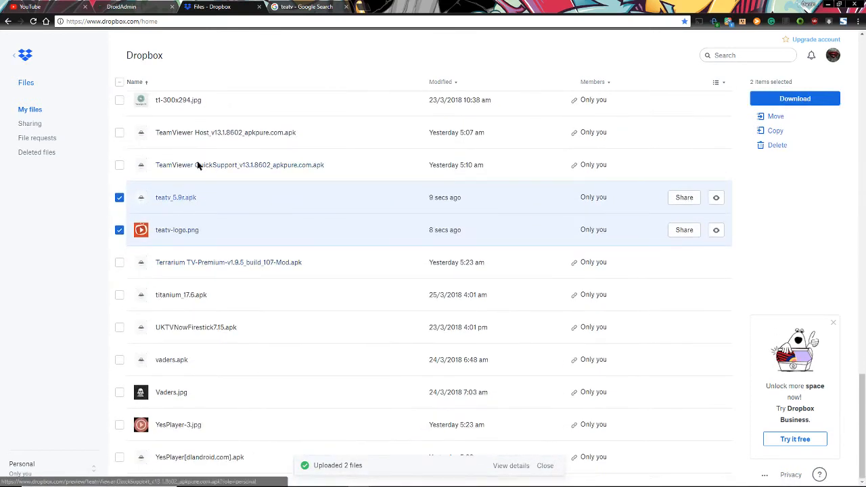
click(159, 8)
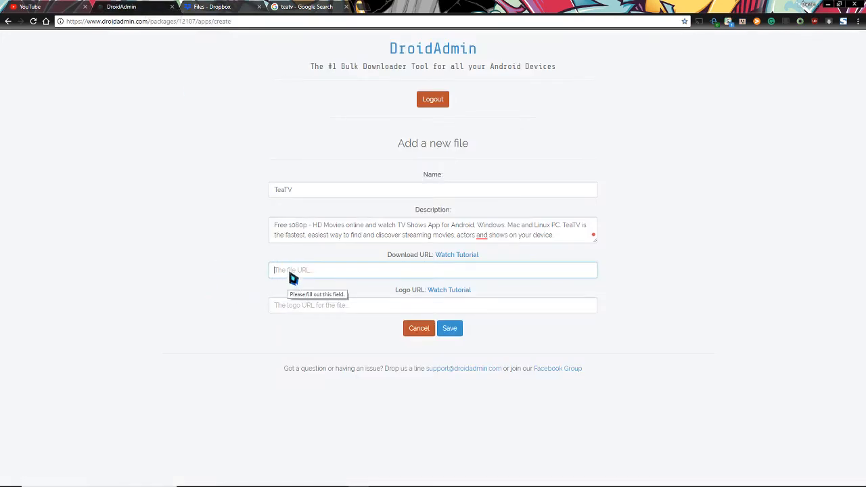
key(ctrl+Tab)
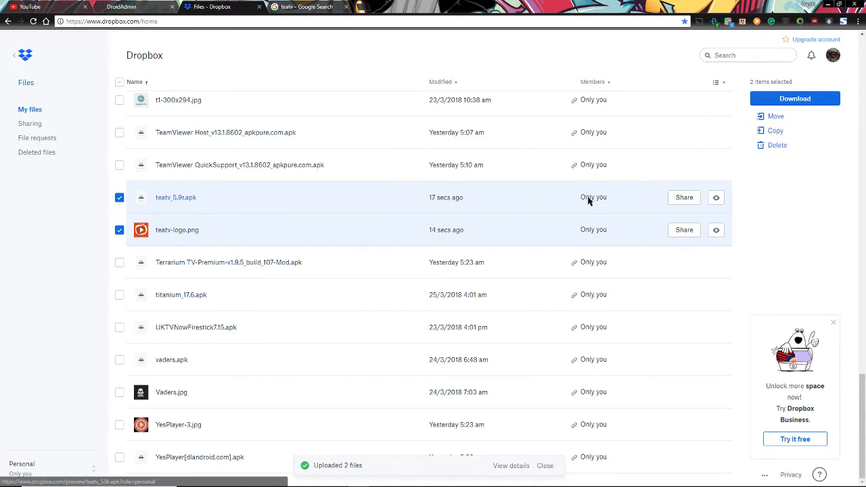
click(679, 198)
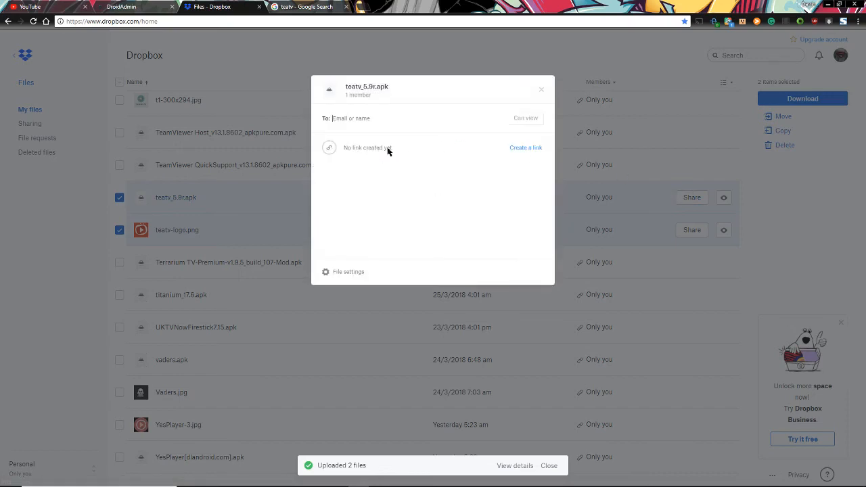
click(527, 149)
click(527, 149)
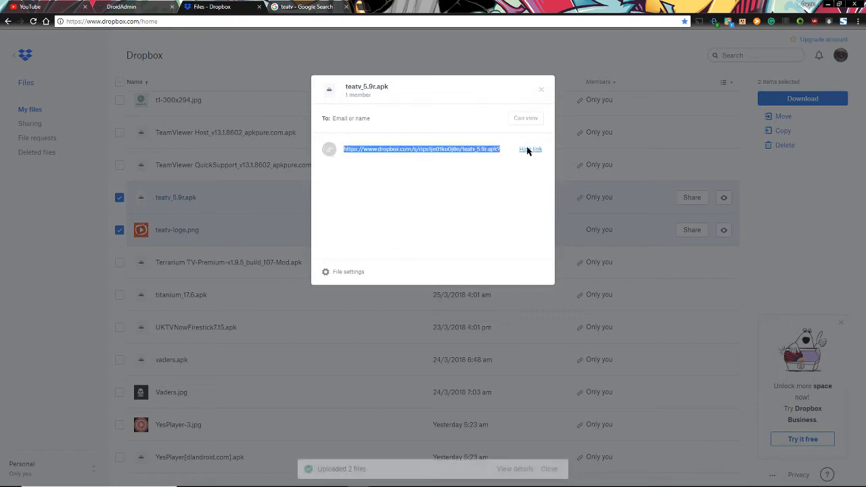
right_click(443, 151)
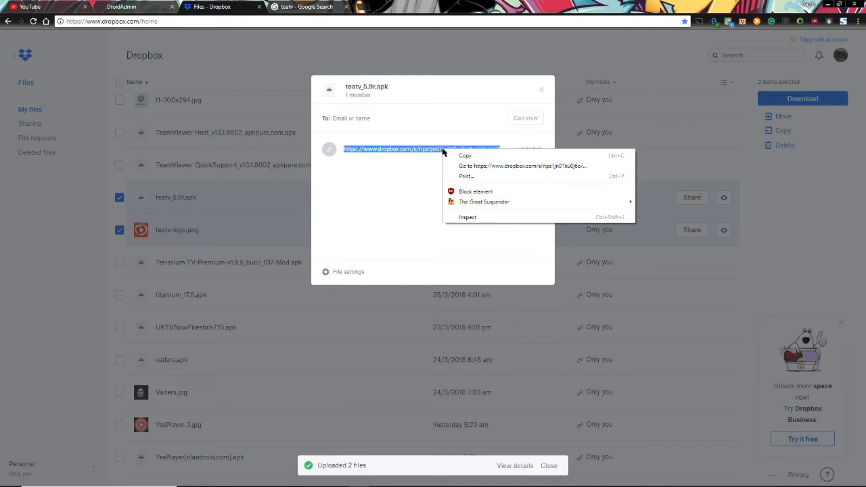
click(464, 156)
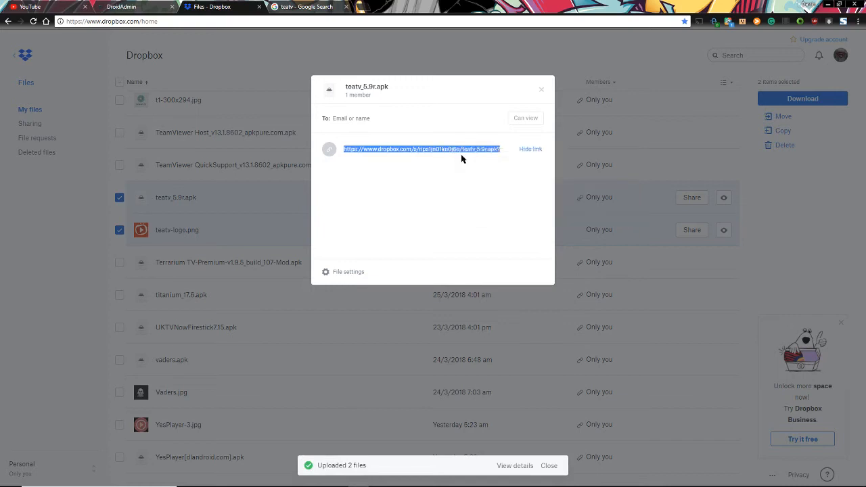
Paste the teatv_5.9r.apk Dropbox link into the TeaTV file's Download URL field
click(134, 8)
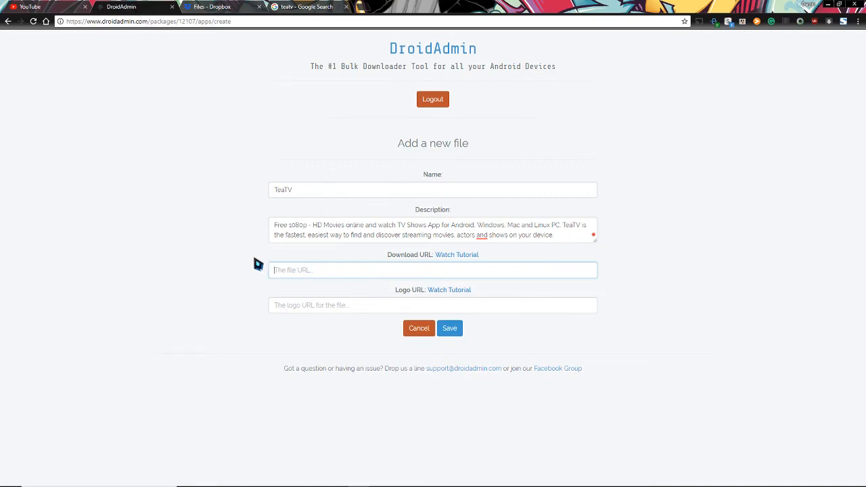
click(295, 274)
right_click(295, 274)
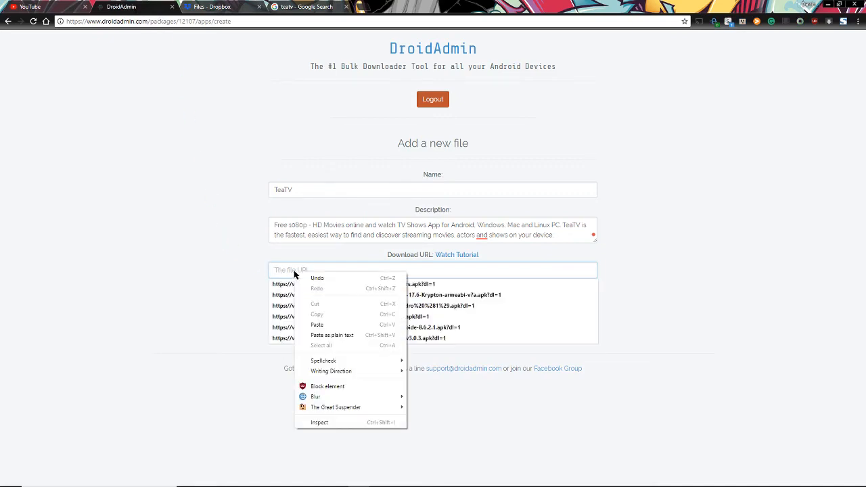
click(320, 325)
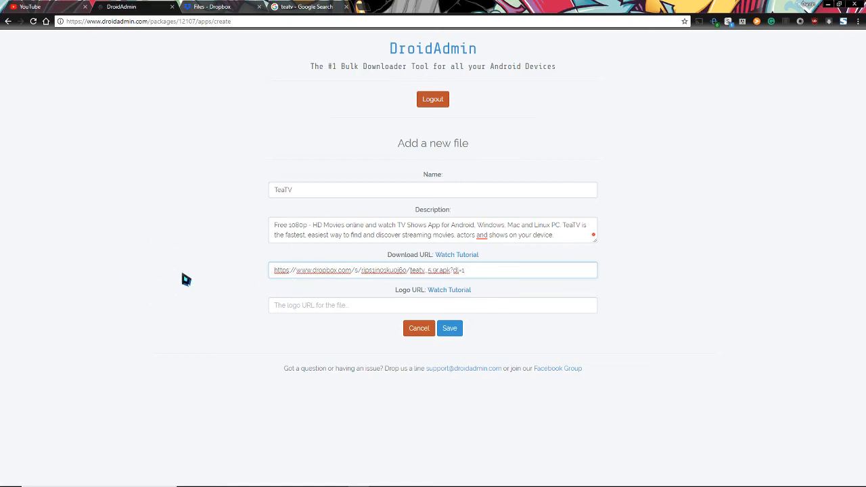
click(325, 309)
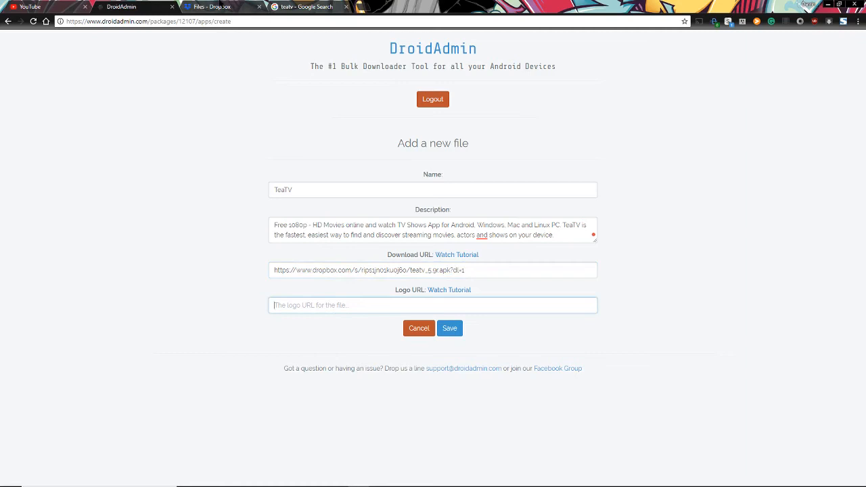
Back in Dropbox, close the APK share dialog and deselect teatv_5.9r.apk
click(221, 6)
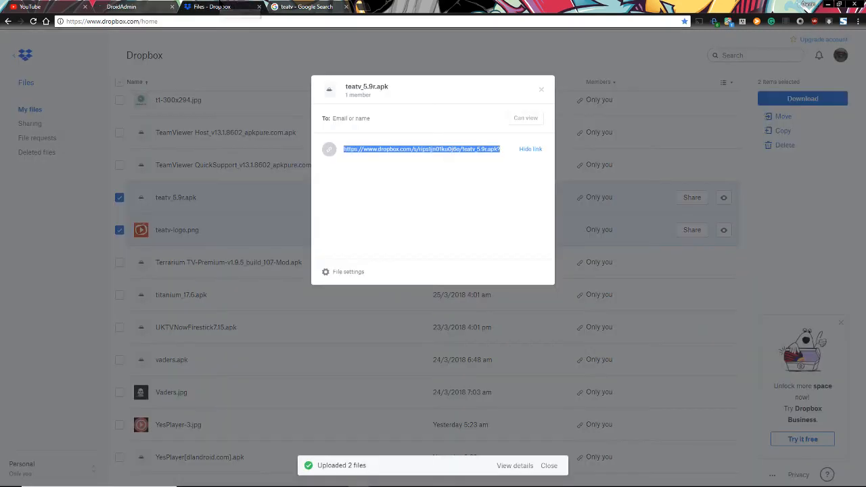
click(541, 90)
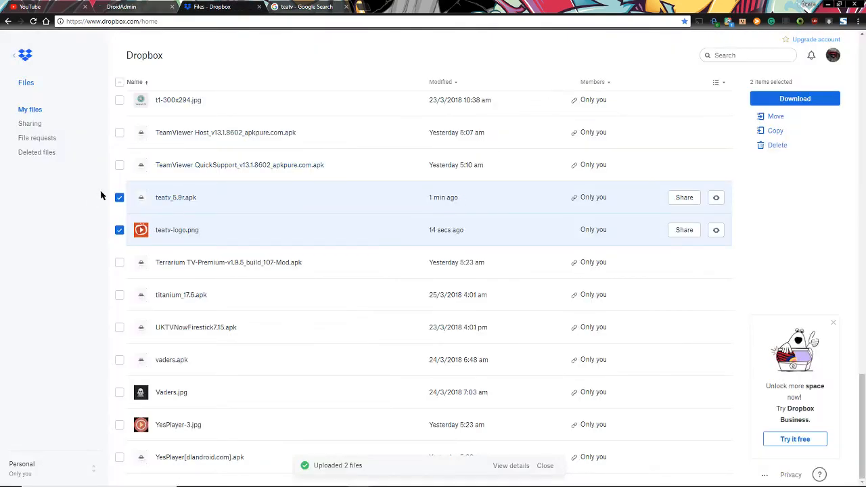
click(119, 197)
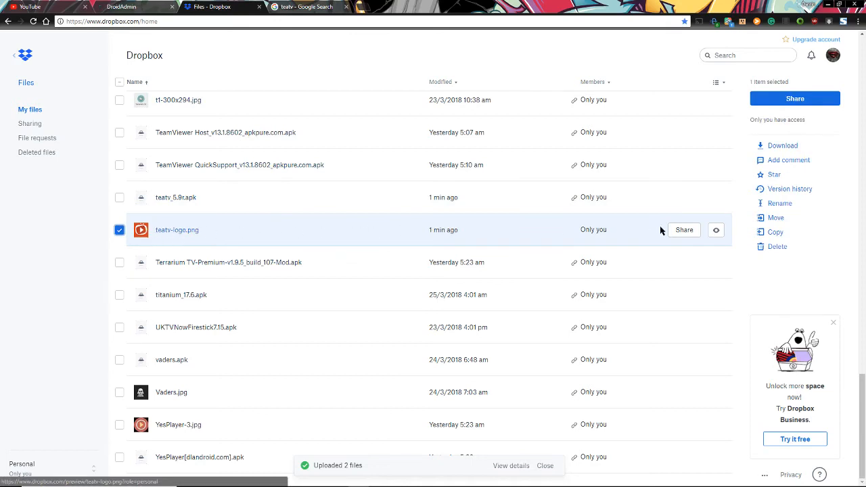
Create a public share link for teatv-logo.png and copy it to the clipboard
click(684, 230)
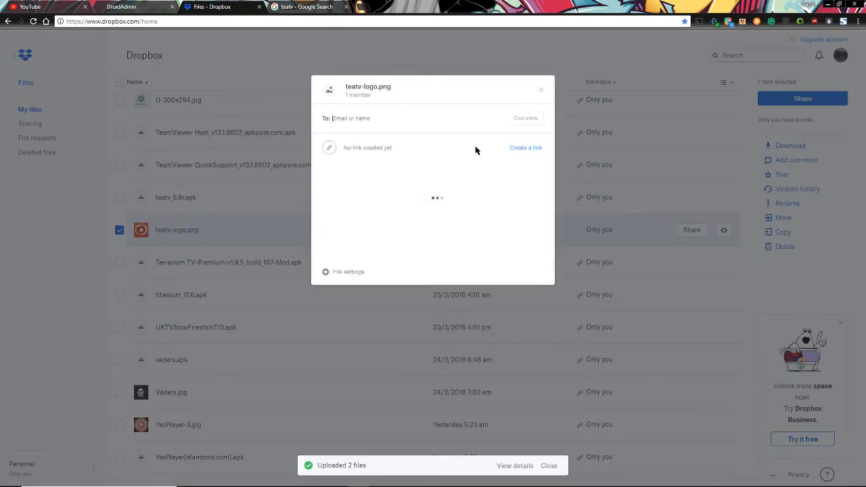
click(526, 148)
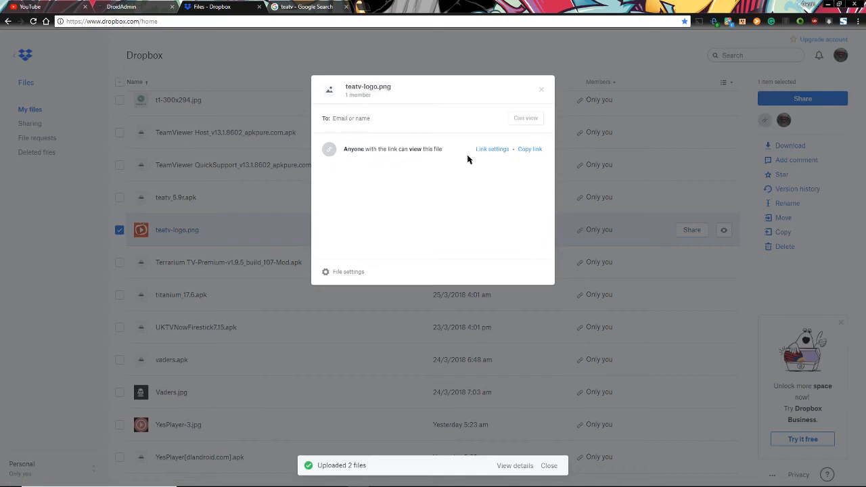
click(530, 150)
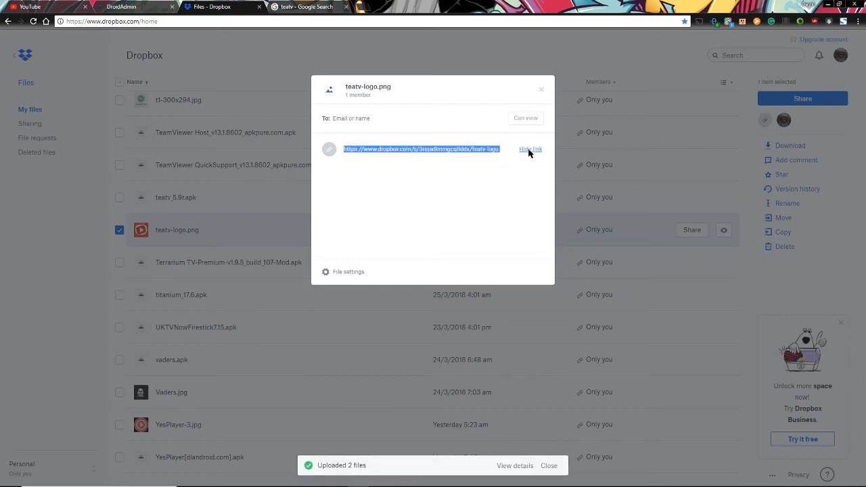
right_click(425, 152)
click(448, 157)
Paste the teatv-logo.png Dropbox link into the TeaTV form's Logo URL field
click(128, 6)
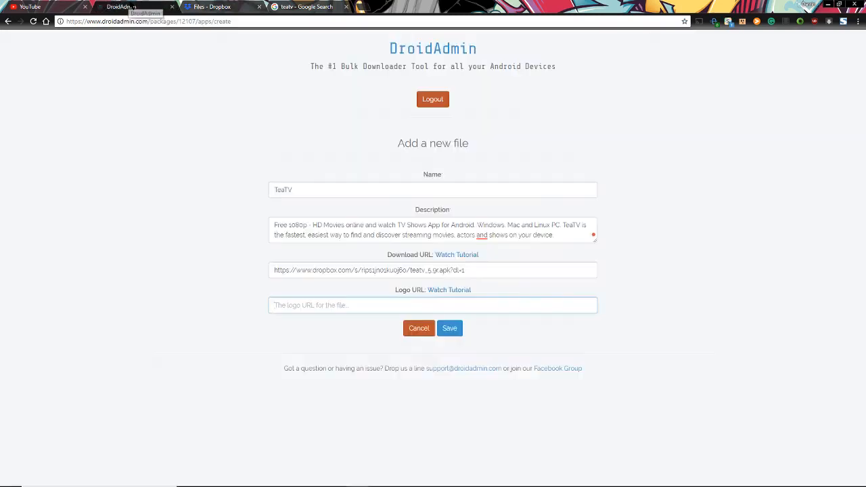
click(292, 305)
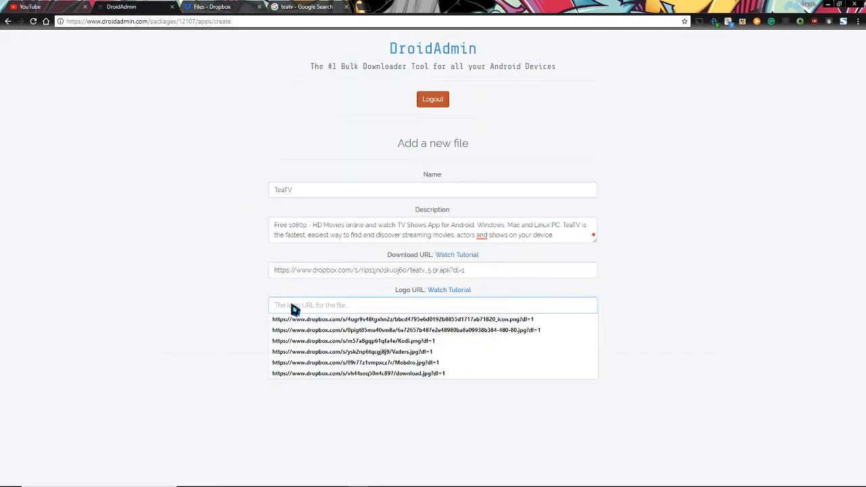
right_click(295, 306)
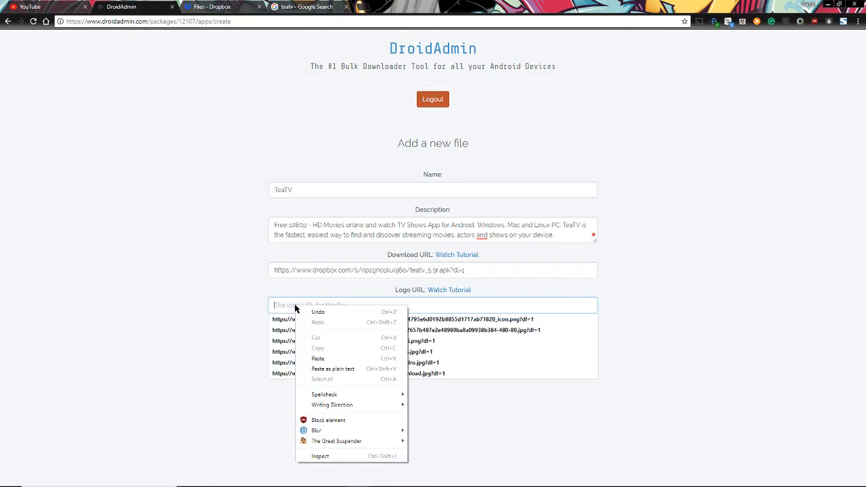
click(319, 358)
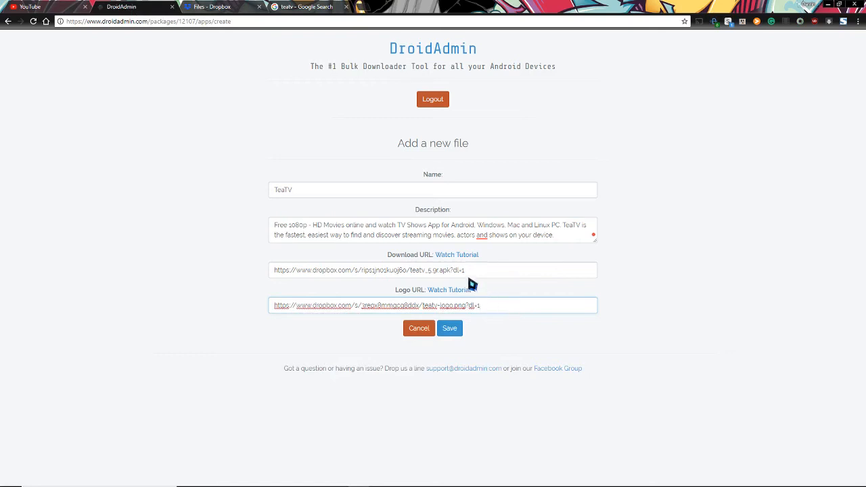
click(311, 192)
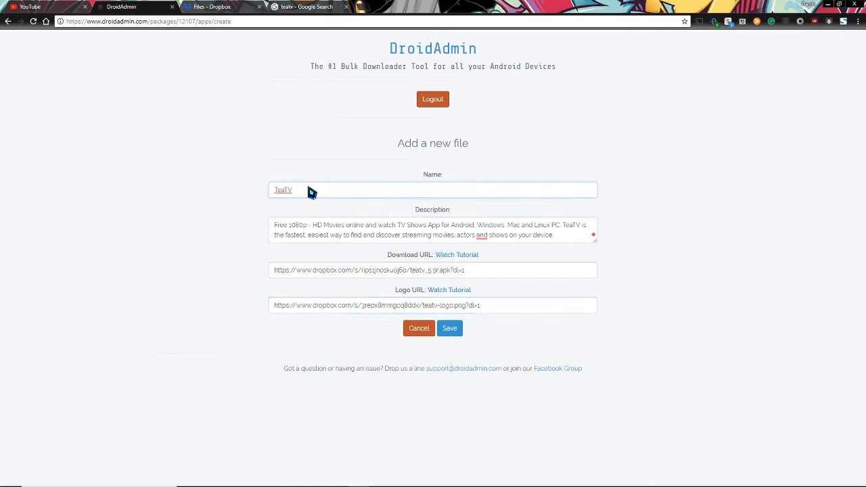
mouse_move(210, 482)
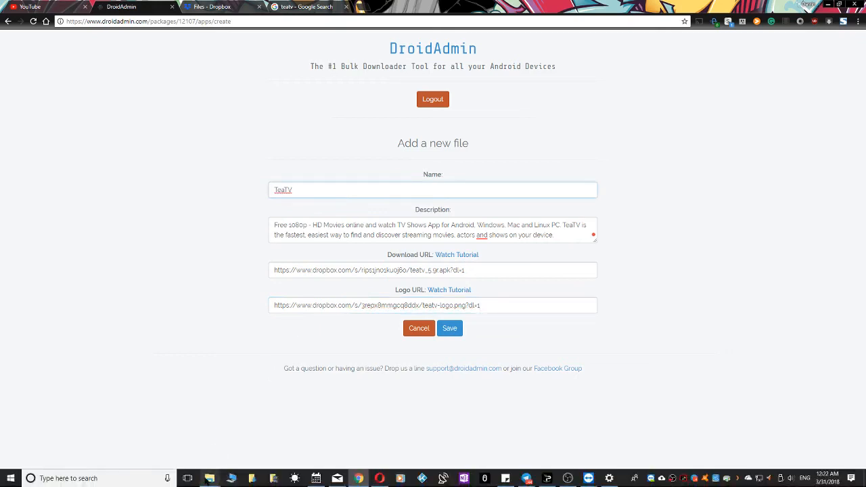
mouse_move(263, 431)
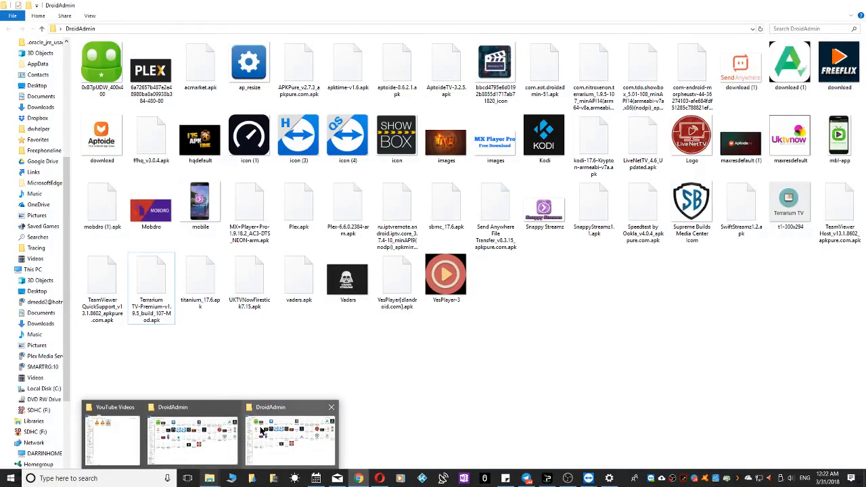
mouse_move(225, 439)
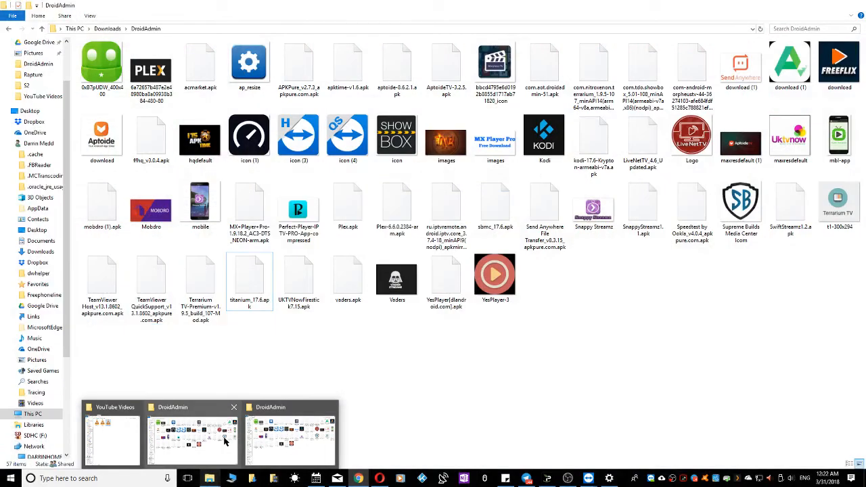
mouse_move(299, 431)
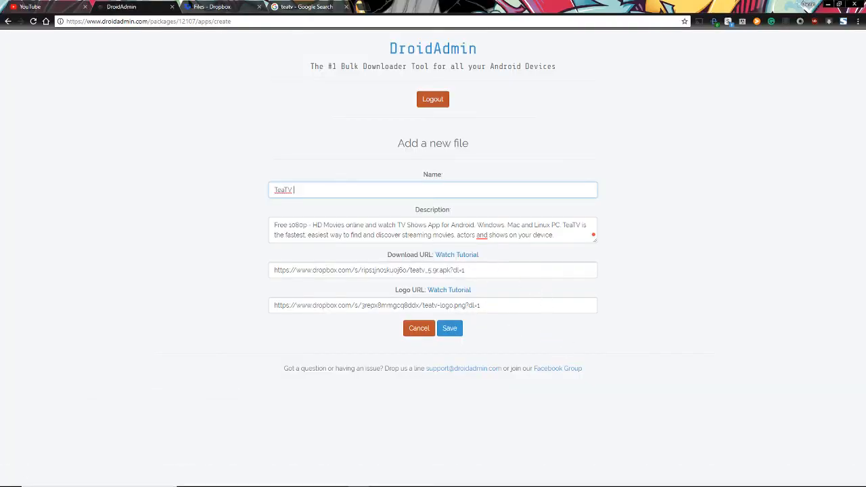
Close the logo share dialog, accept Grammarly's suggested comma, and save TeaTV v.5.9
click(230, 7)
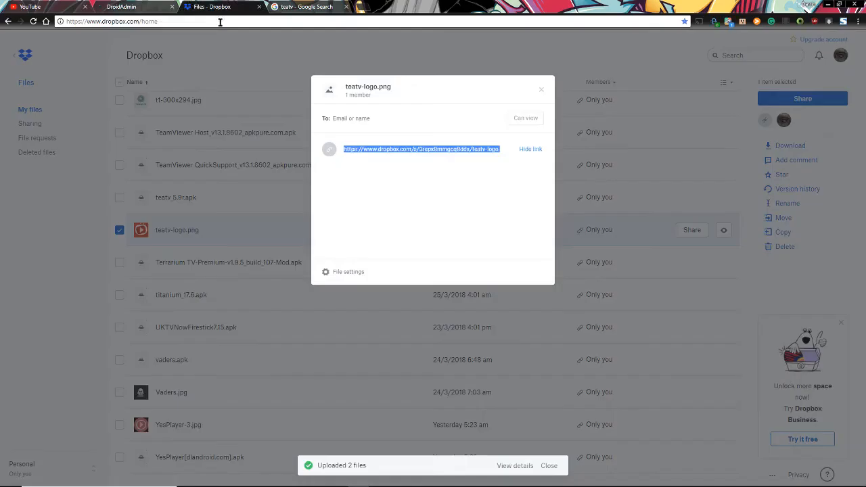
click(541, 89)
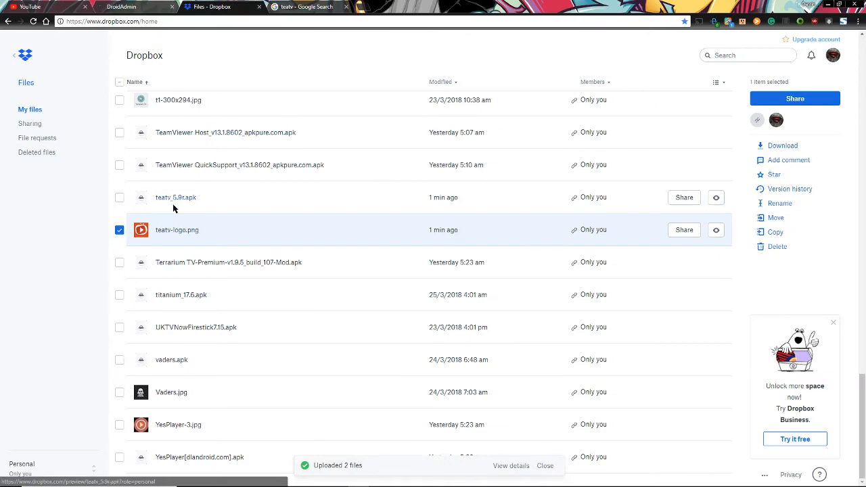
click(132, 6)
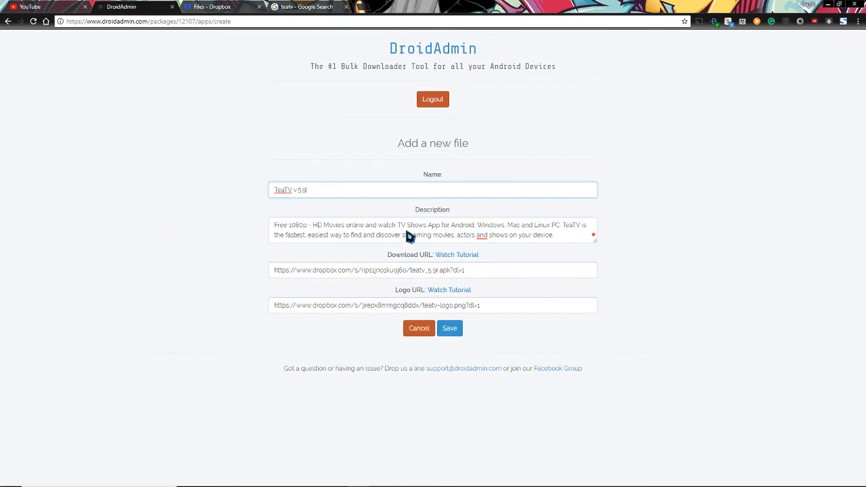
mouse_move(483, 238)
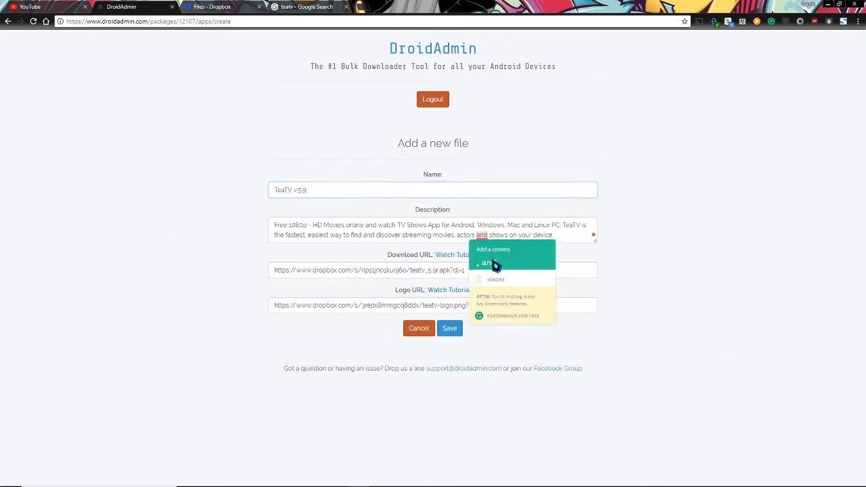
click(490, 263)
click(450, 332)
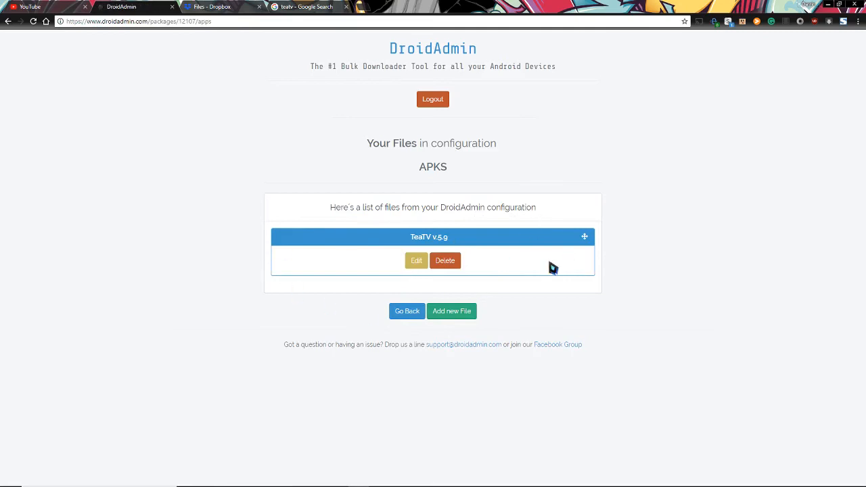
click(416, 261)
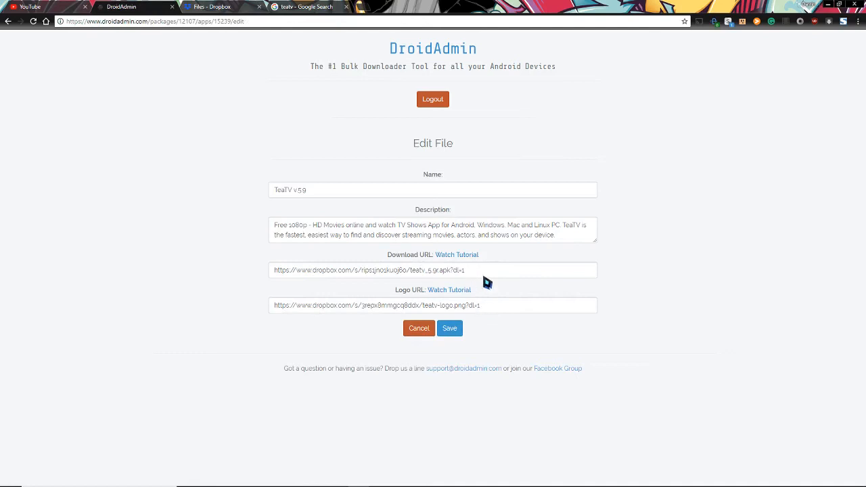
click(451, 330)
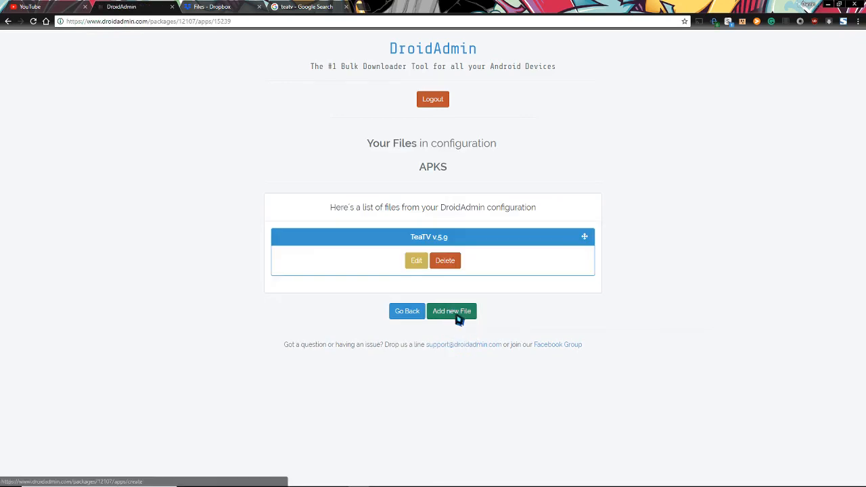
Add a new file with name Vaders IPTV and description Vaders IPTV (Sub Needed)
click(457, 316)
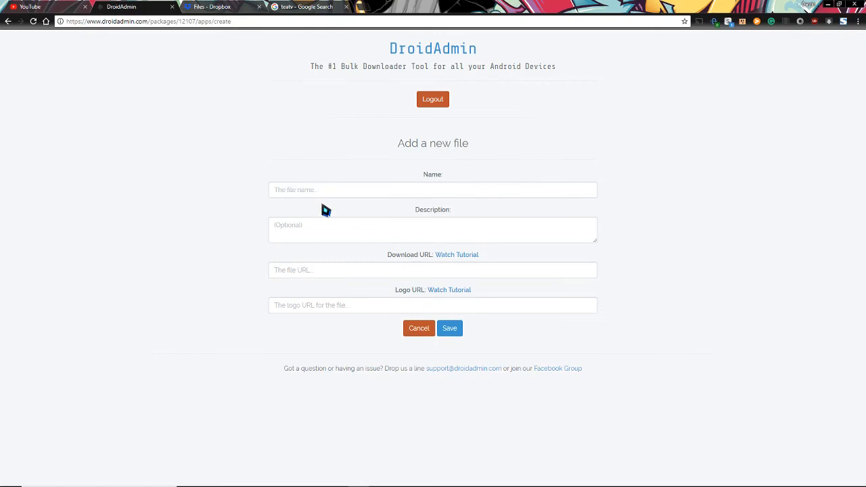
click(293, 192)
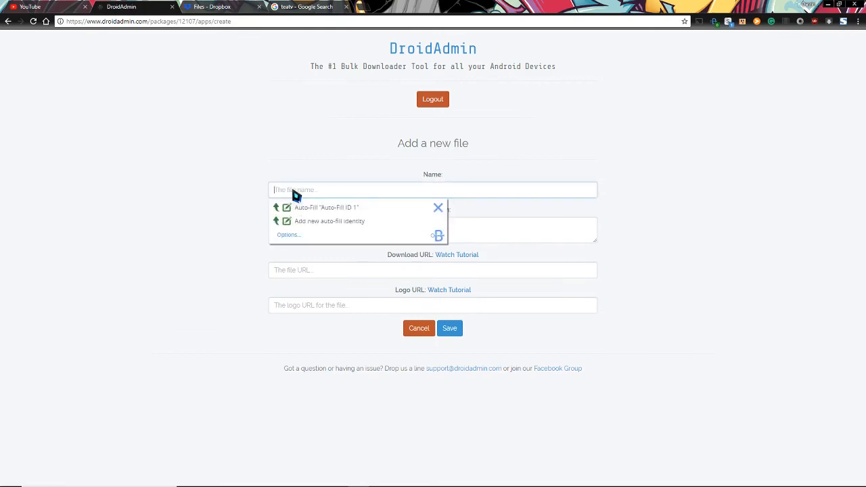
text(Vaders IPTV)
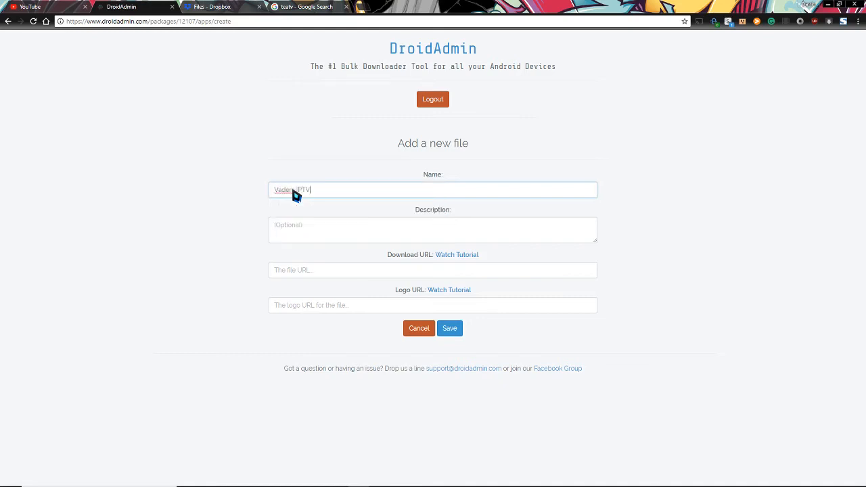
click(298, 234)
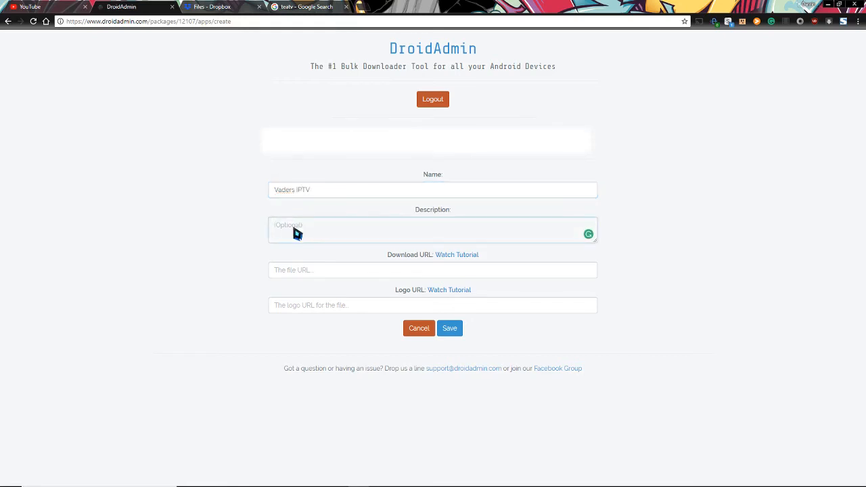
text(Vaders IPTV (Sub Needed)
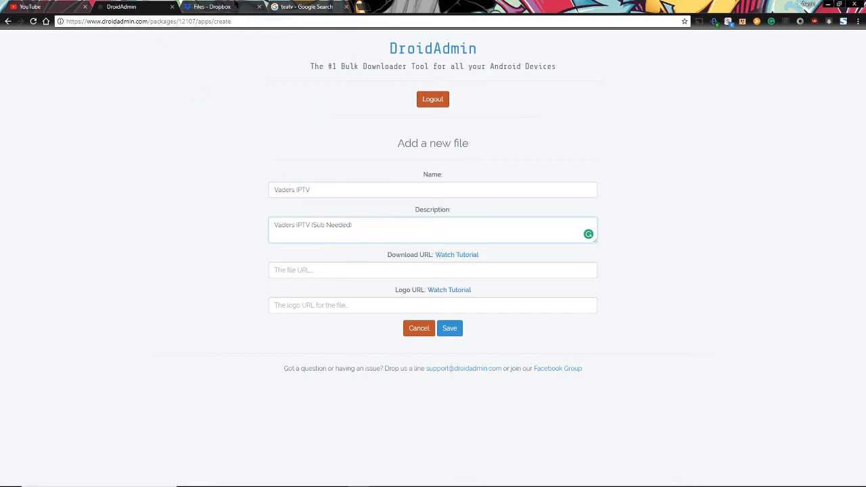
In Dropbox, select vaders.apk and Vaders.jpg and copy the vaders.apk share link
click(216, 6)
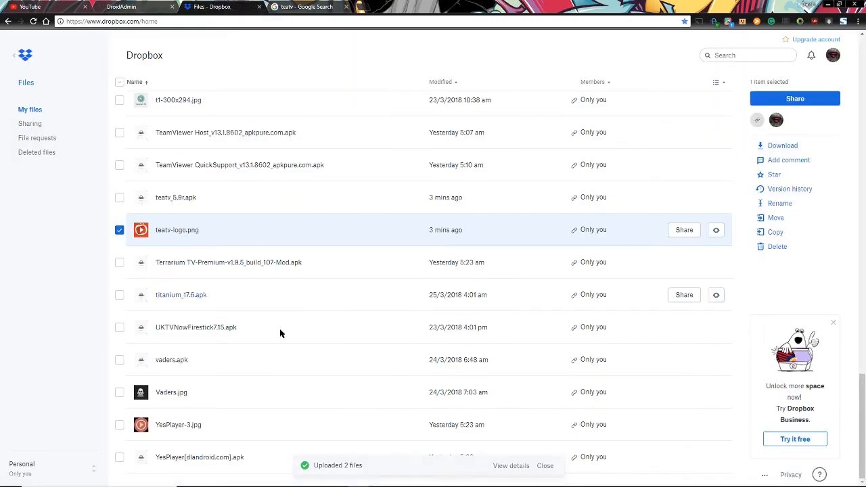
click(120, 230)
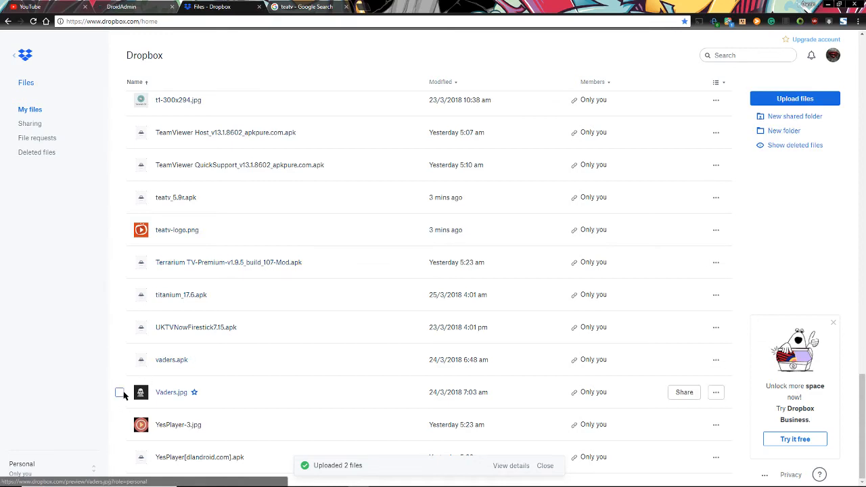
click(119, 392)
click(120, 360)
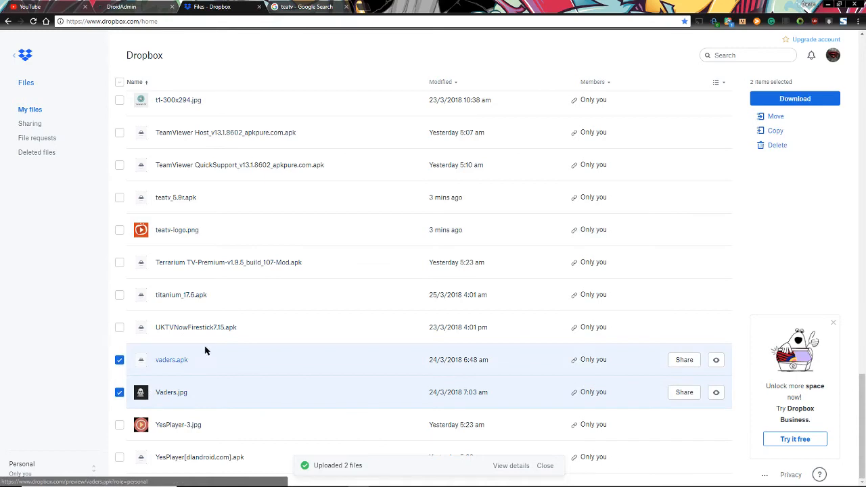
click(133, 9)
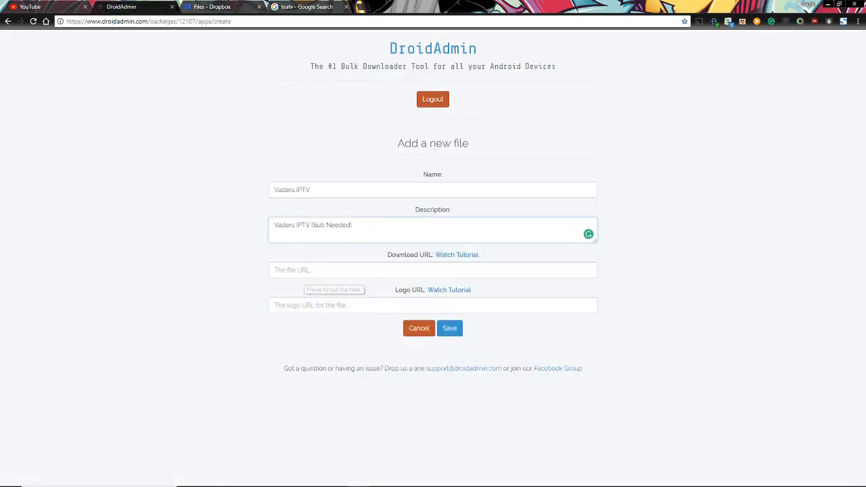
key(ctrl+Tab)
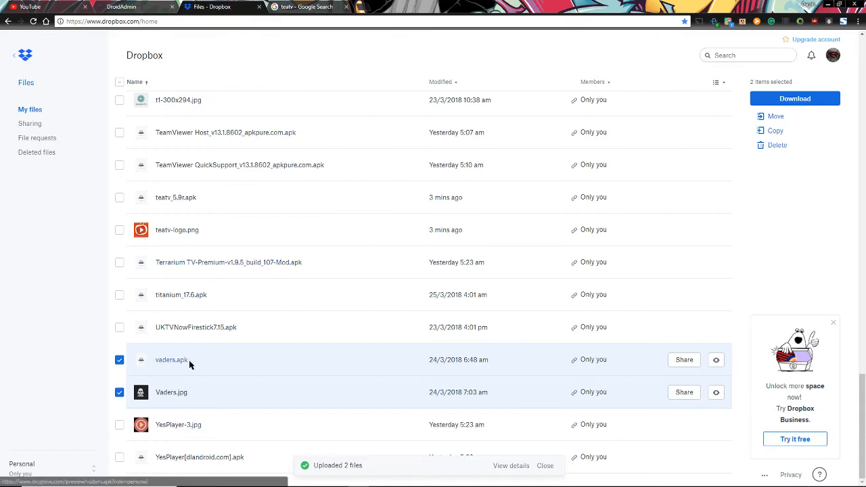
click(684, 359)
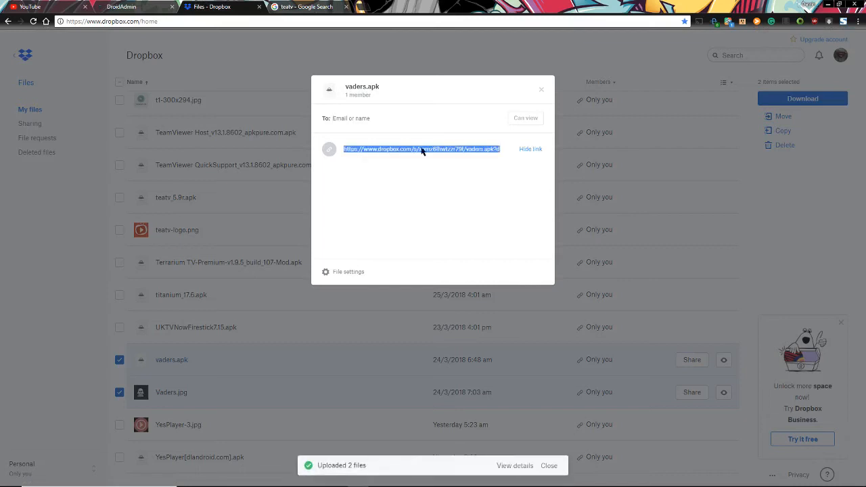
right_click(422, 147)
click(451, 155)
Paste the vaders.apk link into Download URL and change its ending to dl=1
click(134, 6)
click(295, 272)
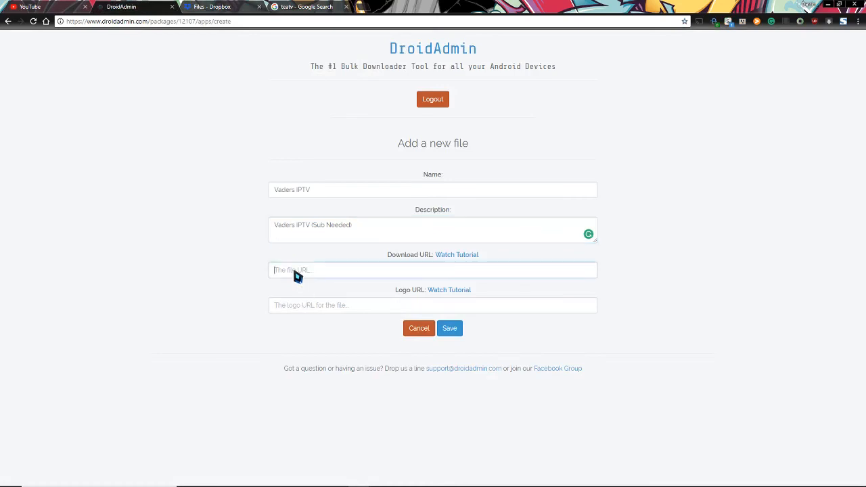
right_click(295, 272)
click(338, 323)
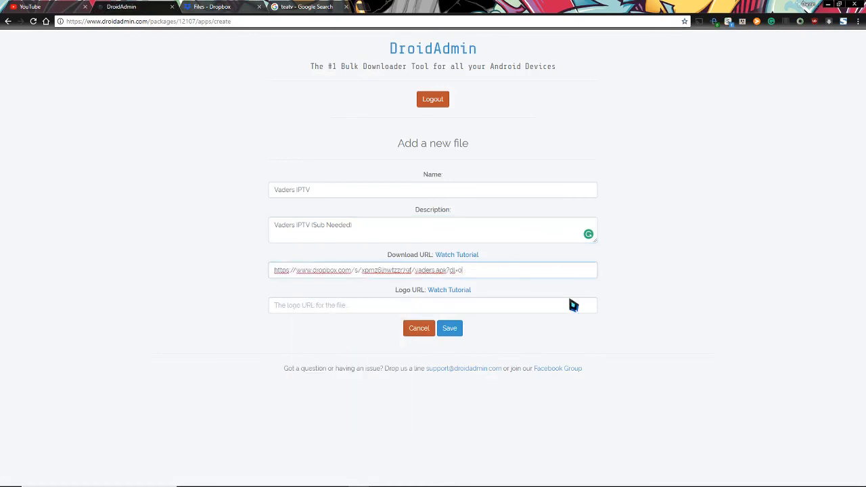
key(BackSpace)
click(633, 265)
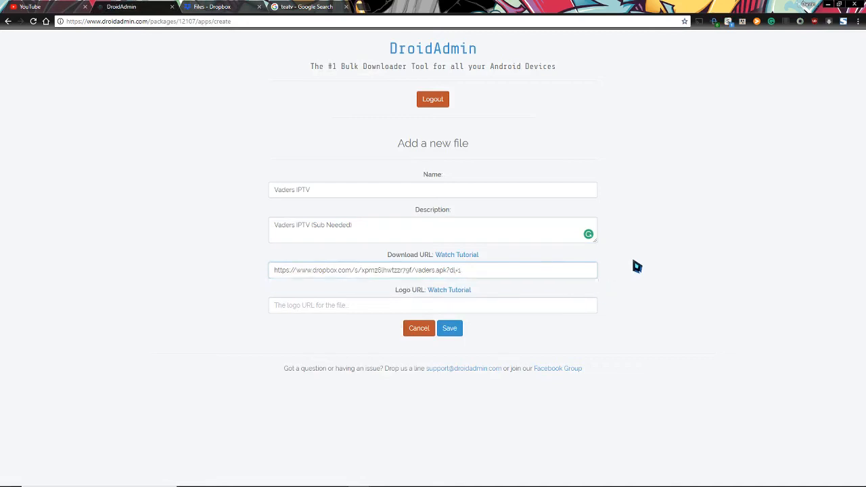
Close the vaders.apk share dialog and copy the Dropbox share link for Vaders.jpg
click(363, 308)
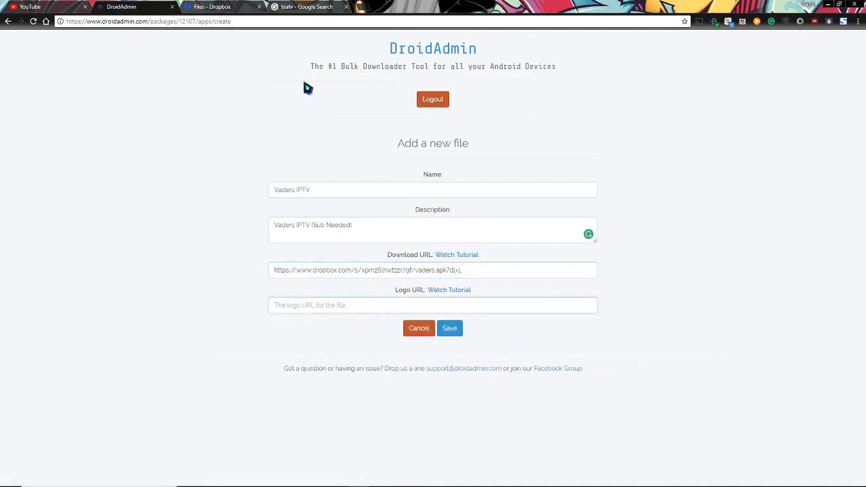
click(217, 7)
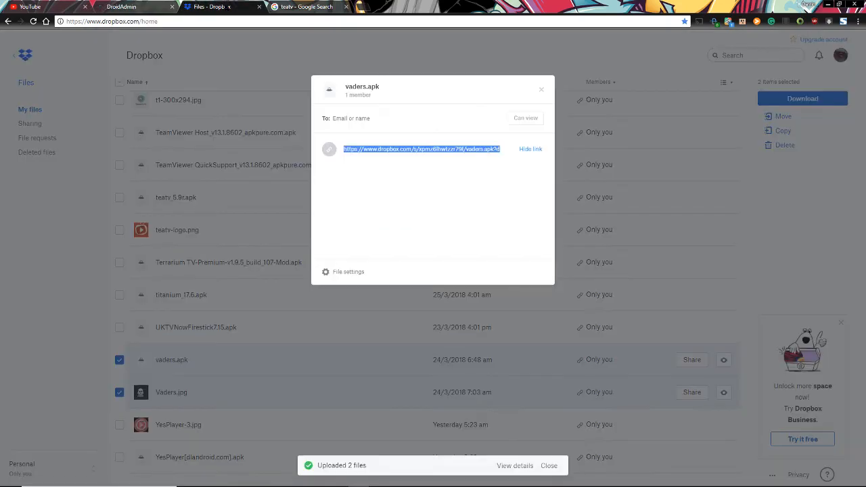
click(539, 95)
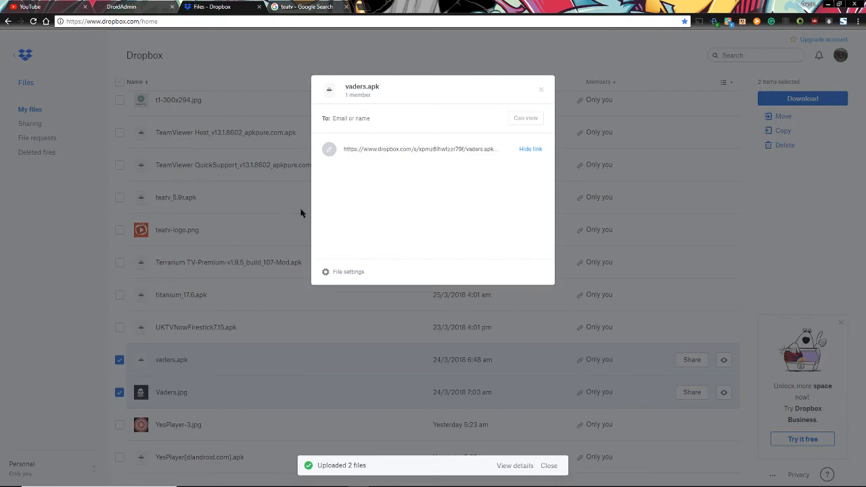
click(541, 91)
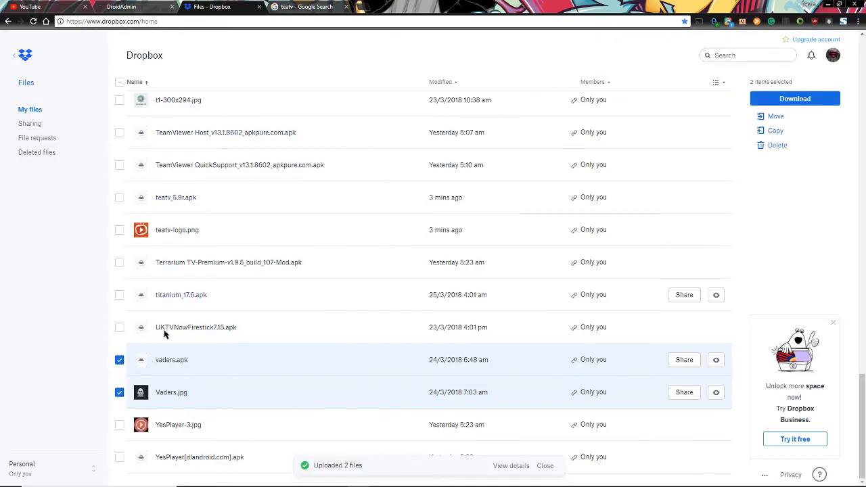
click(119, 360)
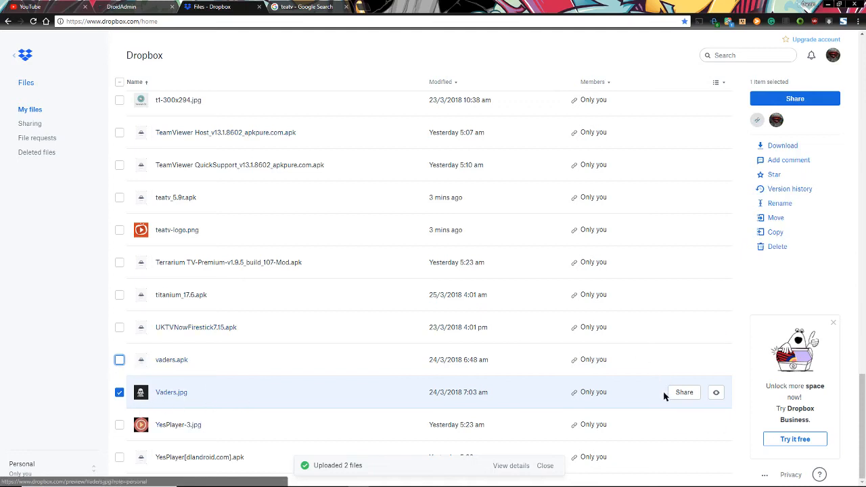
click(687, 393)
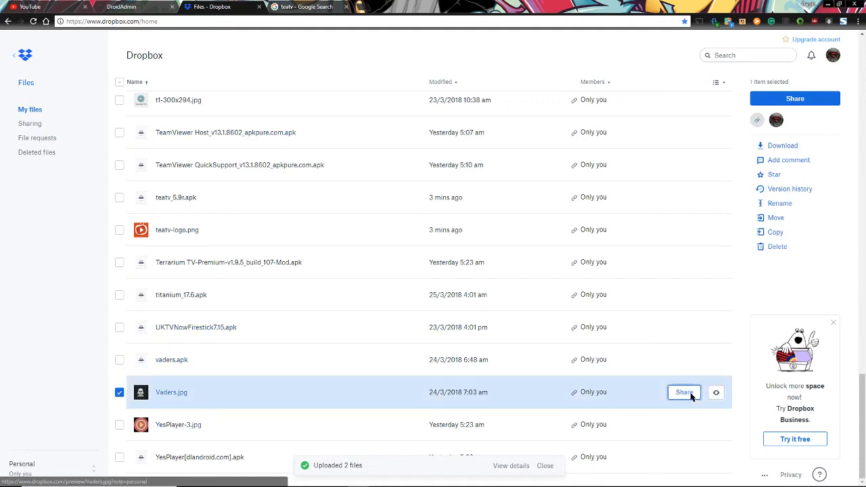
click(528, 149)
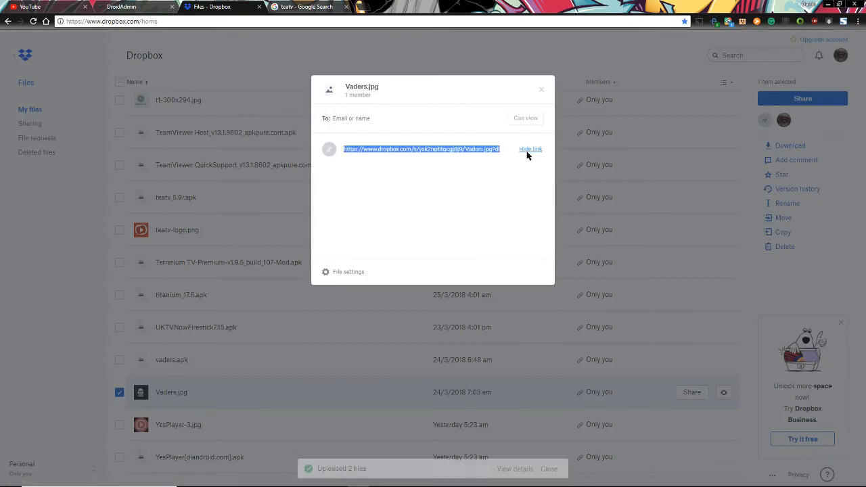
right_click(439, 149)
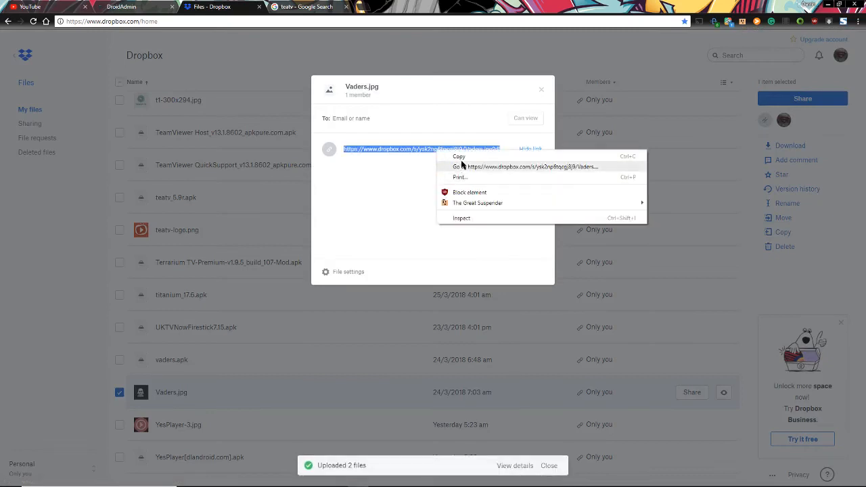
click(458, 157)
Paste the Vaders.jpg link into Logo URL and change its ending to dl=1
click(119, 8)
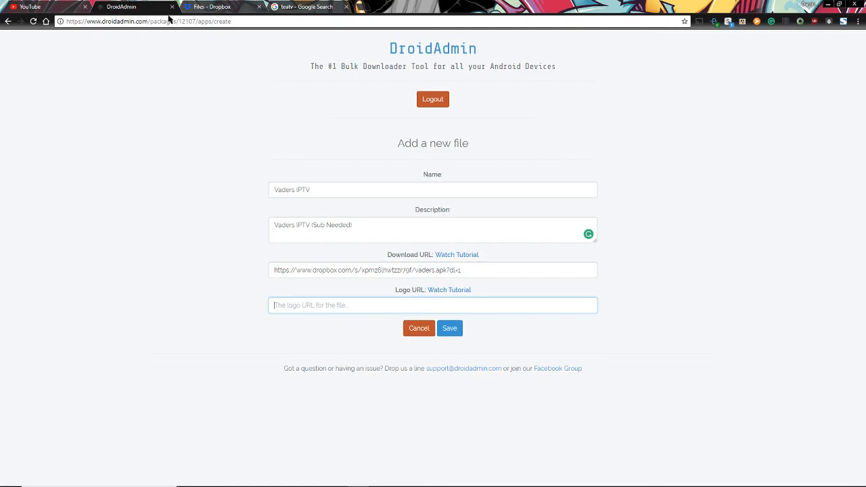
click(303, 305)
right_click(304, 305)
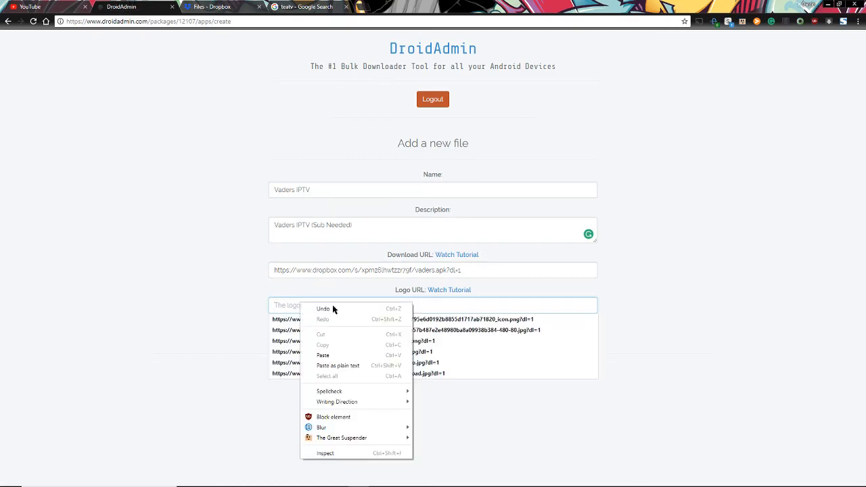
click(336, 354)
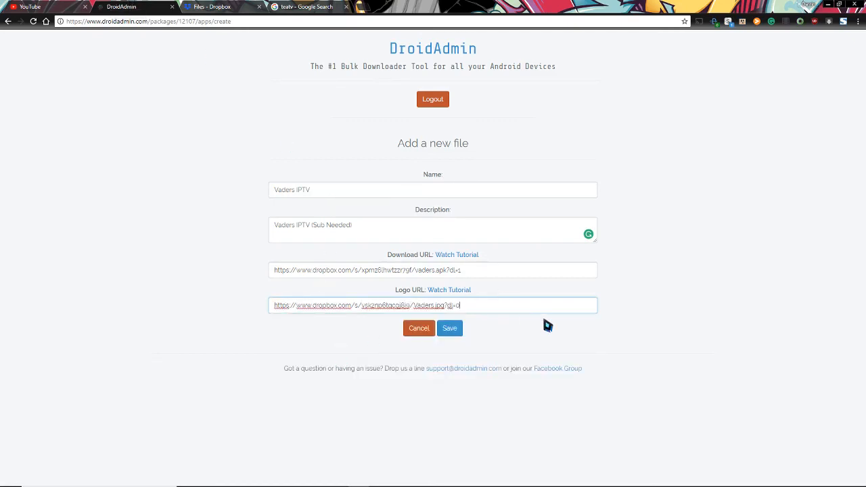
key(BackSpace)
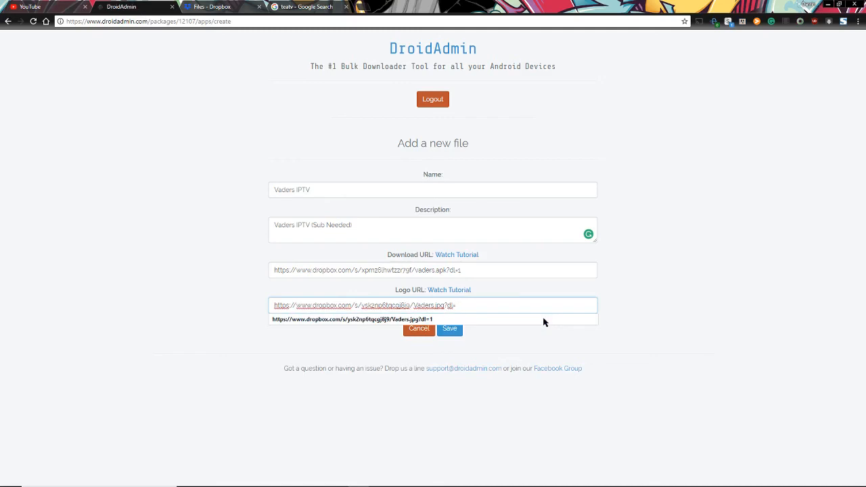
click(714, 333)
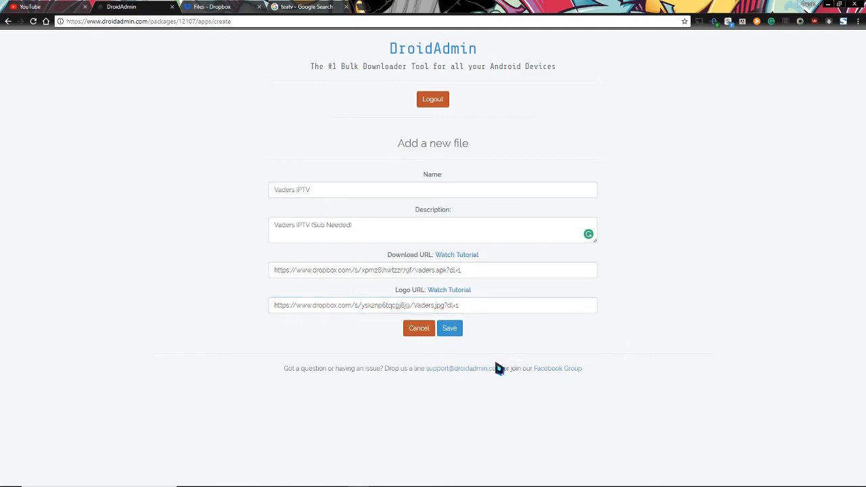
click(457, 333)
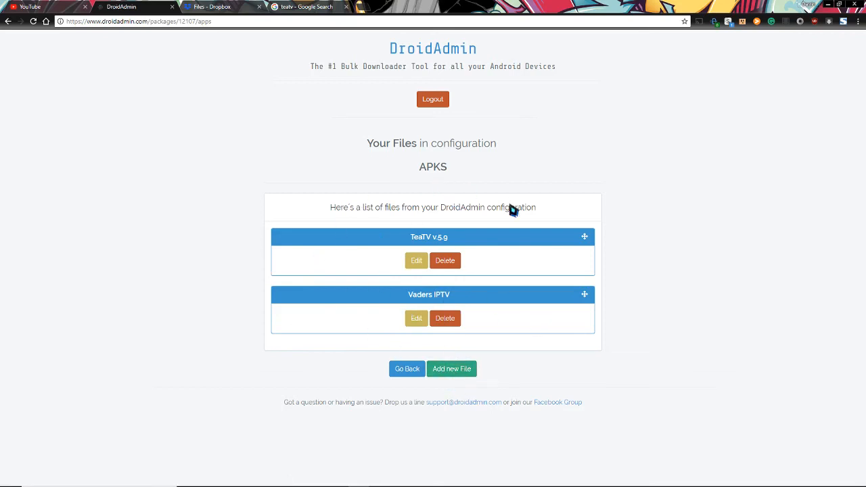
click(408, 369)
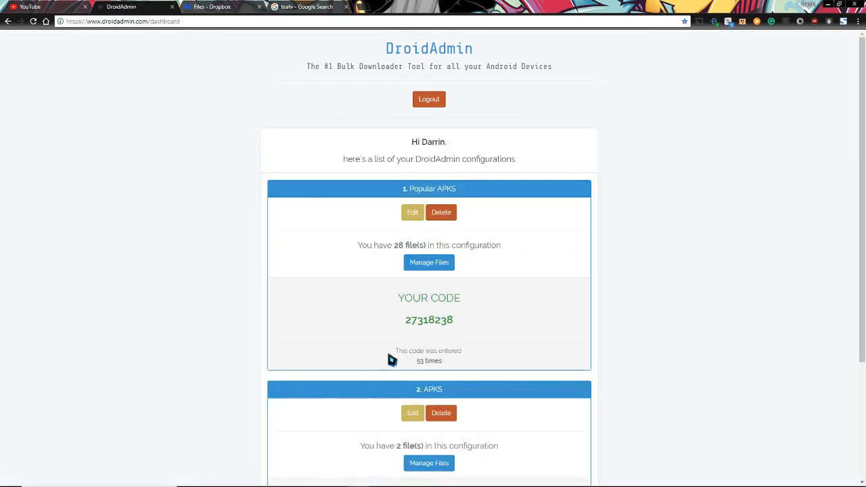
scroll(391, 302, down, 3)
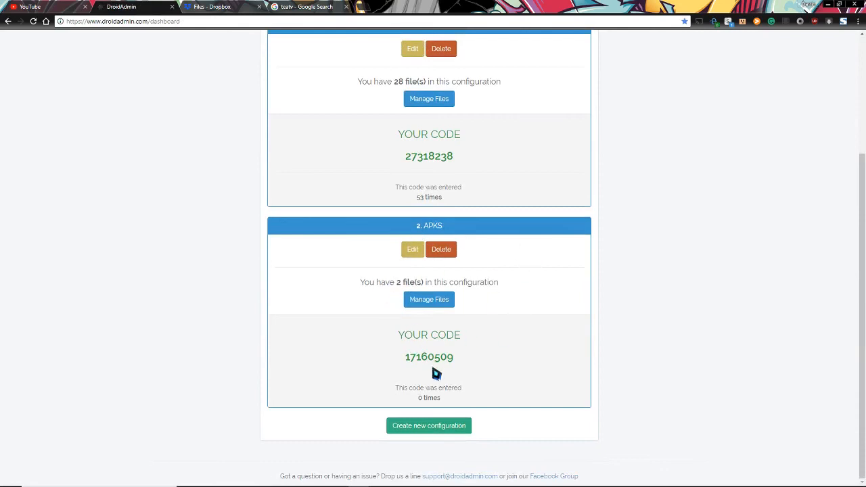
drag(404, 360, 486, 354)
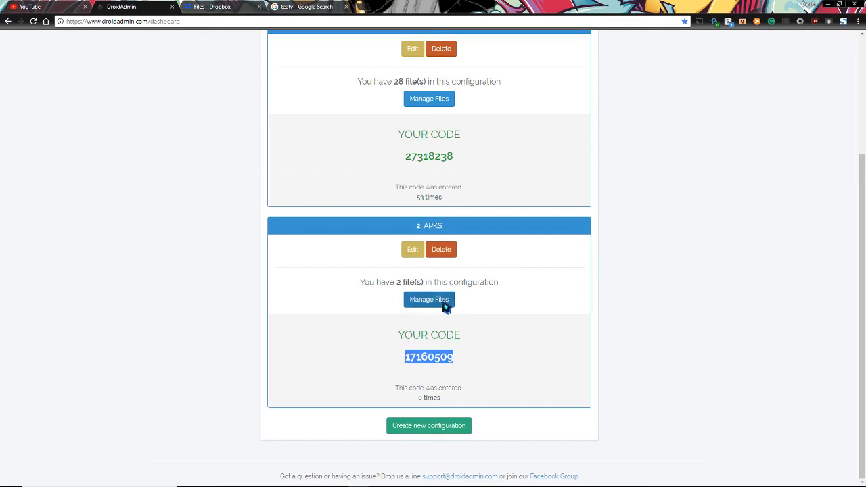
Restore and maximize the TeamViewer Shield window and launch DroidAdmin on it
mouse_move(666, 486)
mouse_move(588, 478)
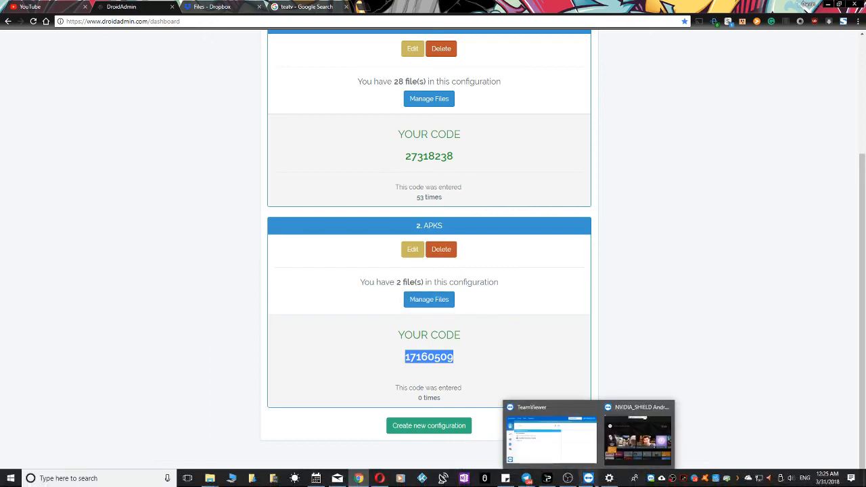
click(637, 437)
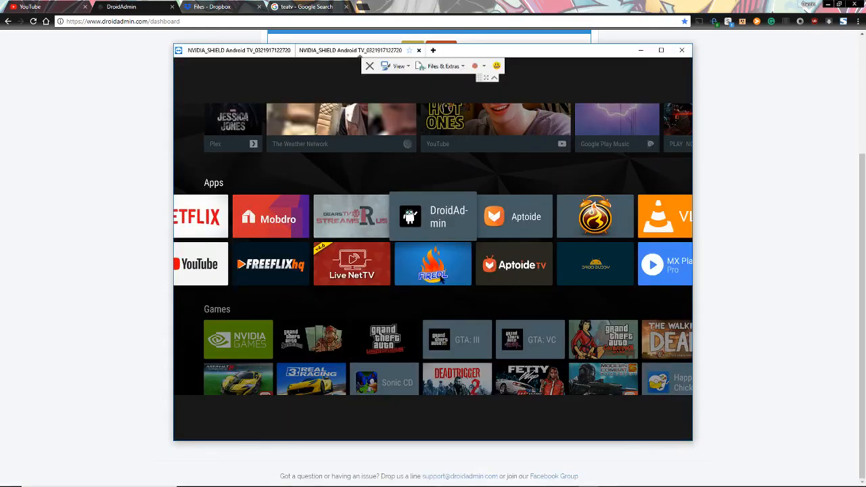
key(Down)
key(Up)
click(661, 51)
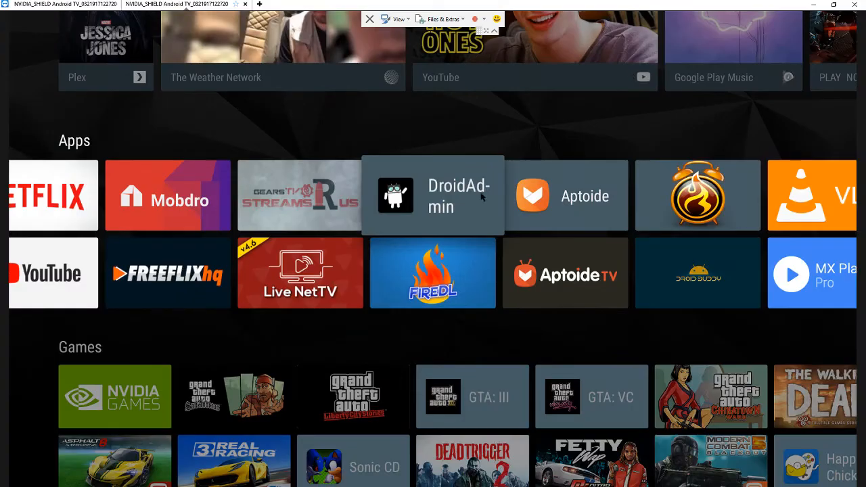
key(Right)
key(Left)
click(481, 196)
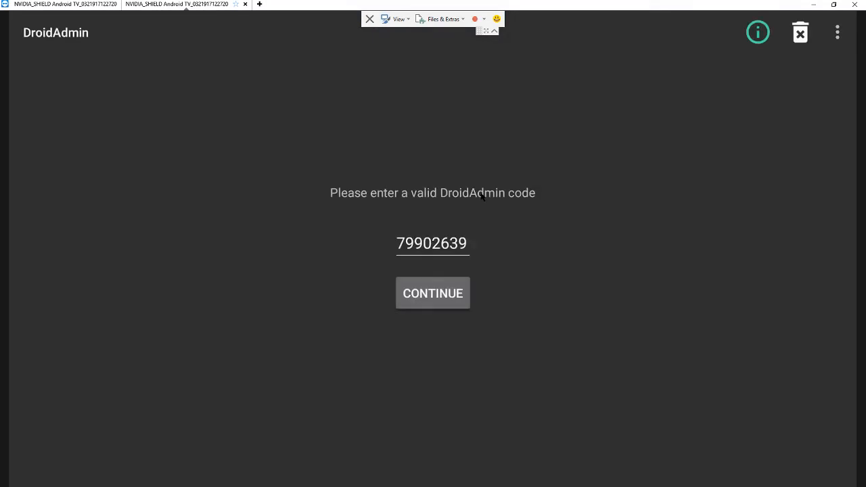
click(467, 244)
click(467, 243)
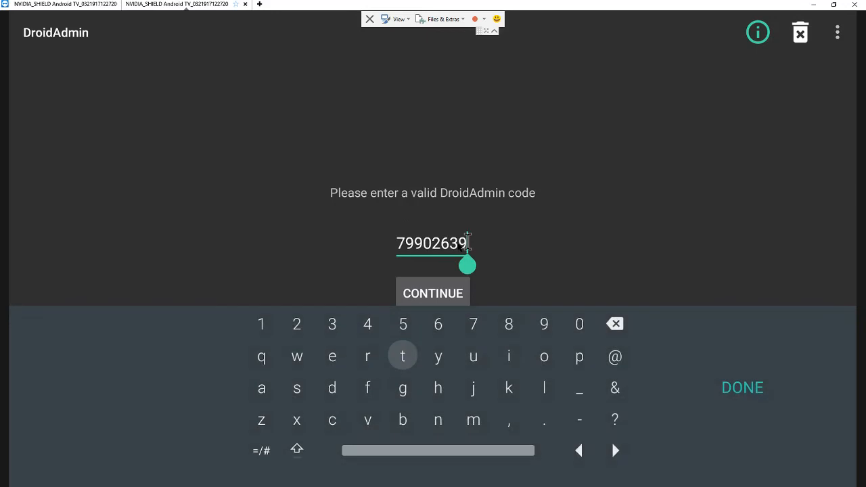
key(BackSpace)
key(BackSpace)
key(BackSpace)
key(BackSpace)
key(BackSpace)
key(BackSpace)
key(BackSpace)
key(BackSpace)
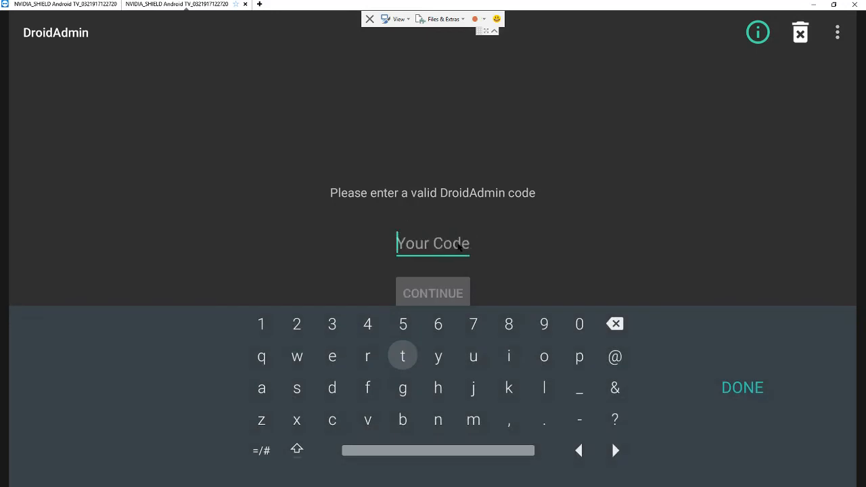
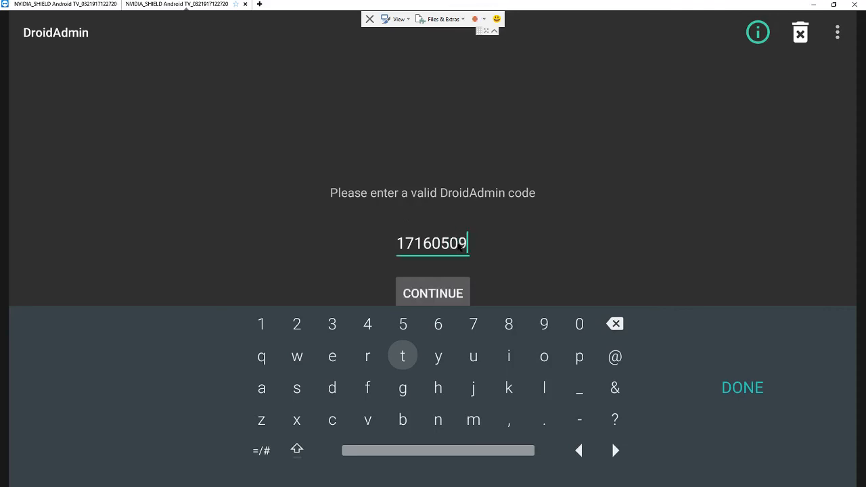
click(445, 291)
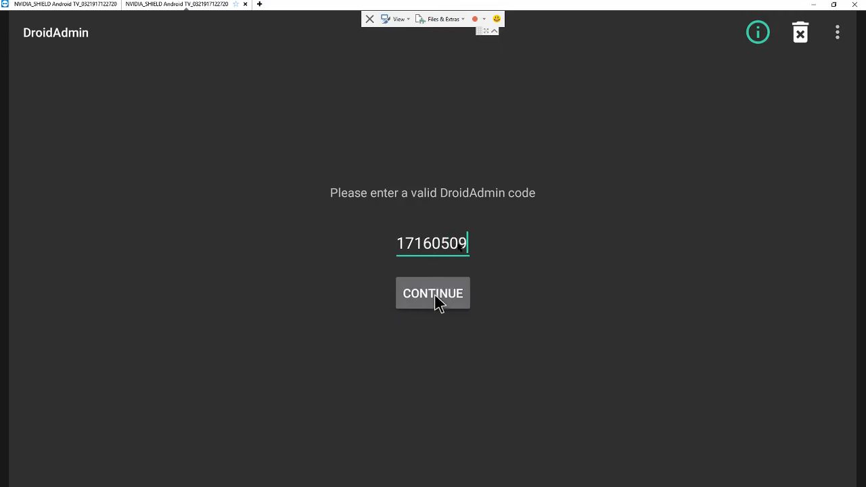
click(435, 298)
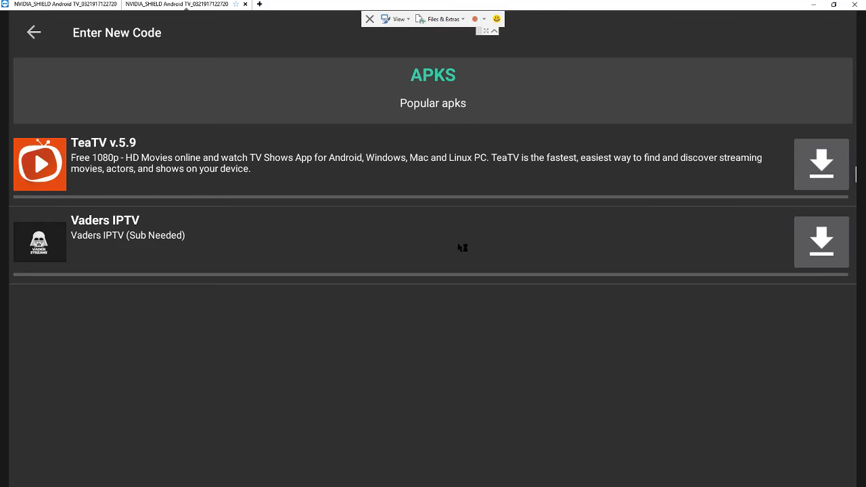
Download TeaTV v.5.9 from the APKS list and finish its installation
click(817, 170)
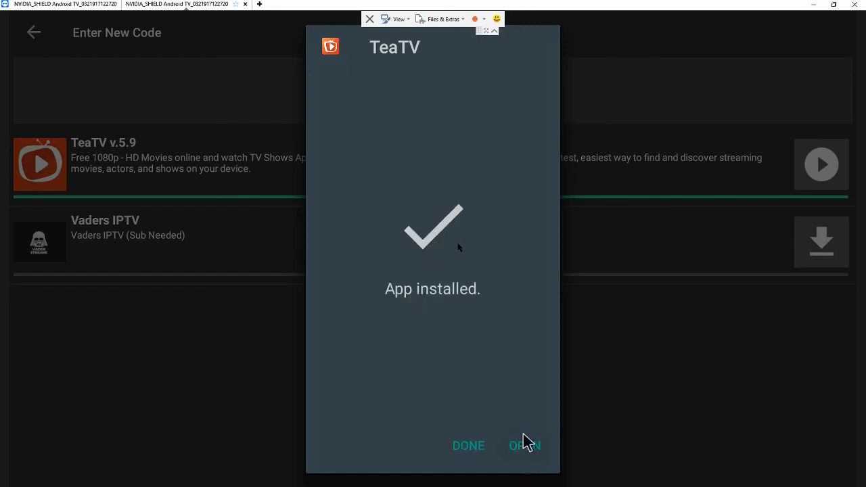
click(470, 448)
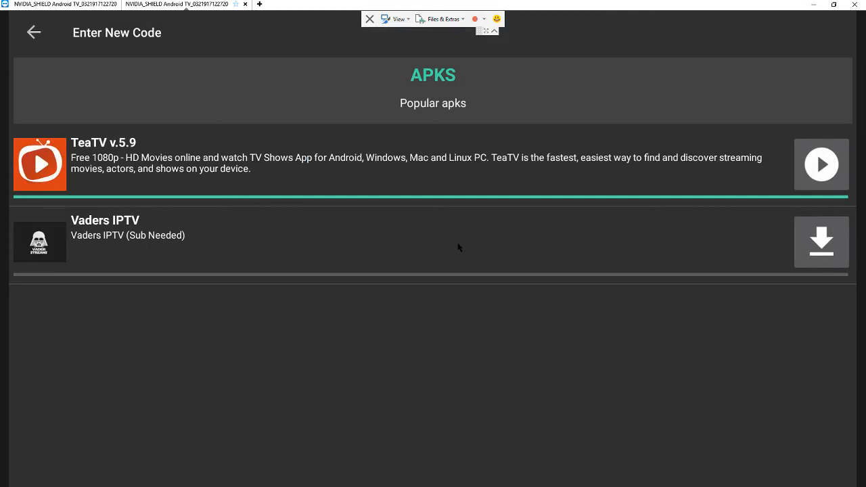
Exit DroidAdmin without entering a new code and dismiss it from recent apps
key(Escape)
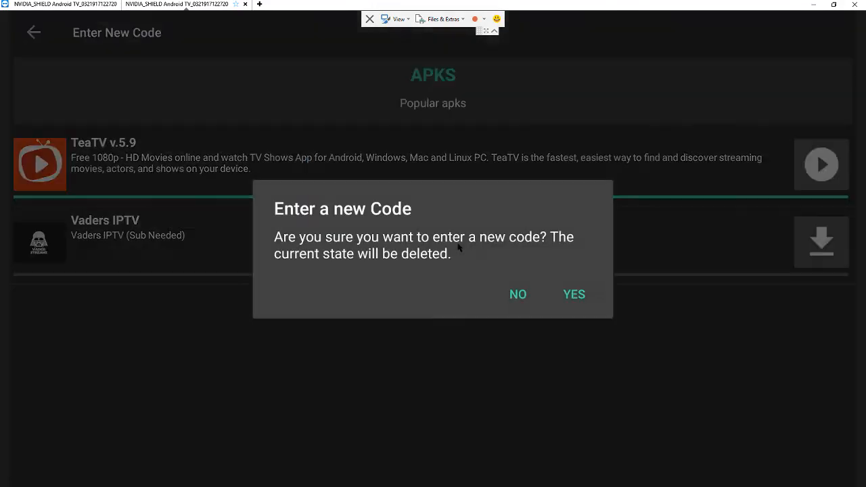
key(Home)
key(Home)
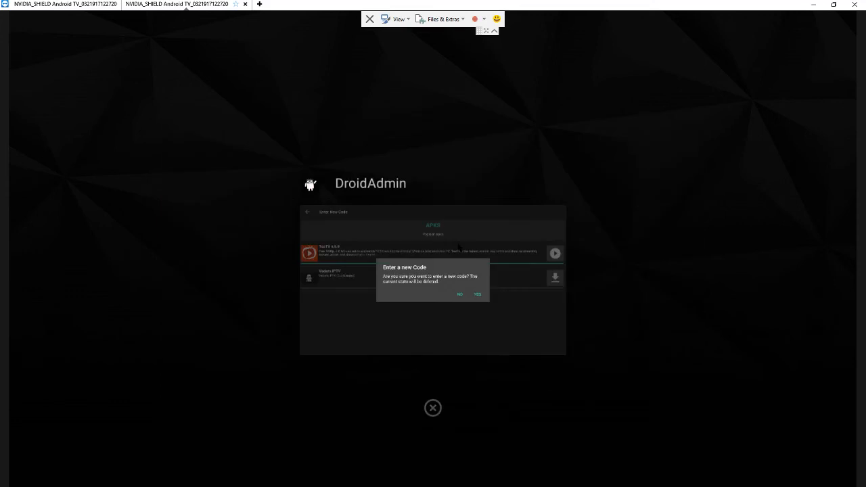
key(Down)
key(Up)
key(Return)
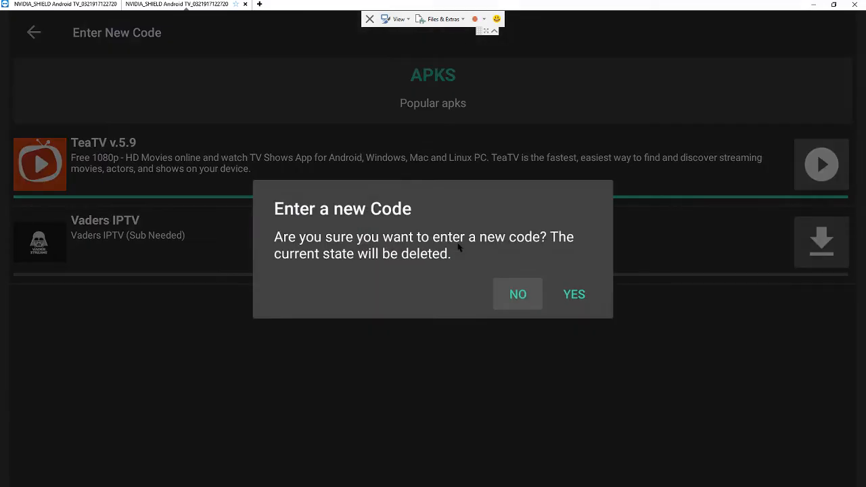
key(Return)
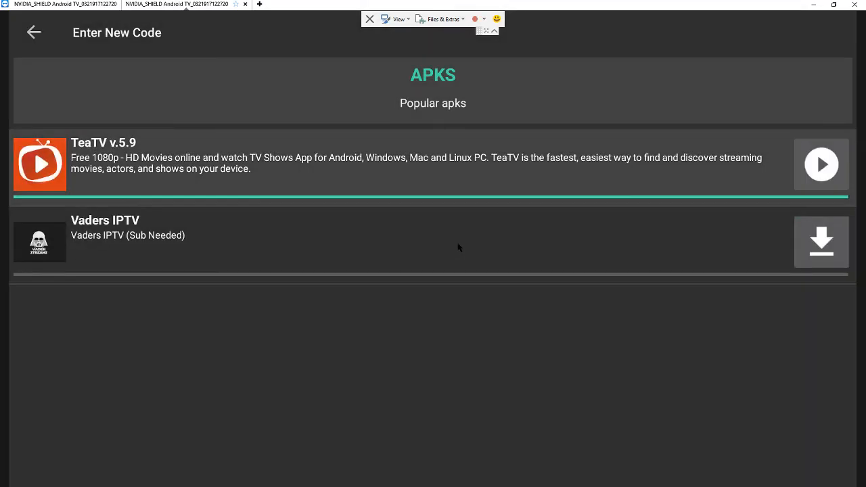
key(Home)
key(Home)
key(Down)
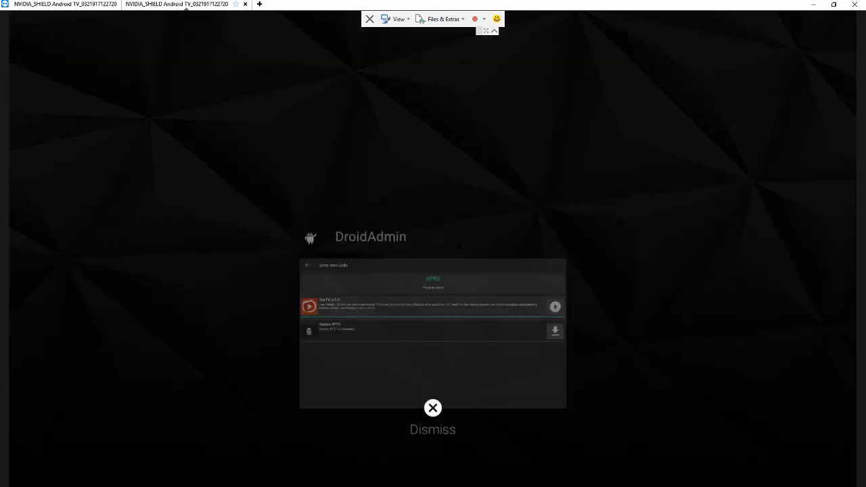
key(Return)
Launch TeaTV, accept the disclaimer, choose English subtitles, and dismiss the year-filter tip
key(Down)
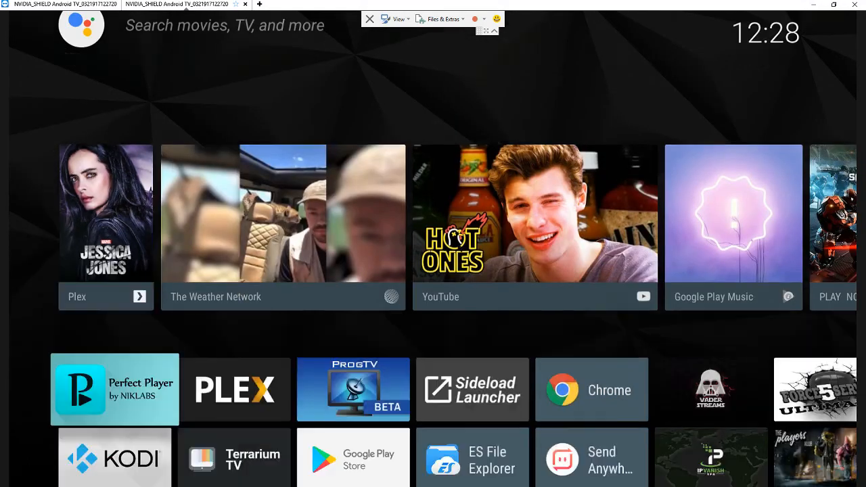
key(Right)
key(Right)
key(Right)
key(Right)
key(Right)
key(Right)
key(Right)
key(Right)
key(Right)
key(Right)
key(Right)
key(Right)
key(Right)
key(Right)
key(Right)
key(Right)
key(Right)
key(Right)
key(Right)
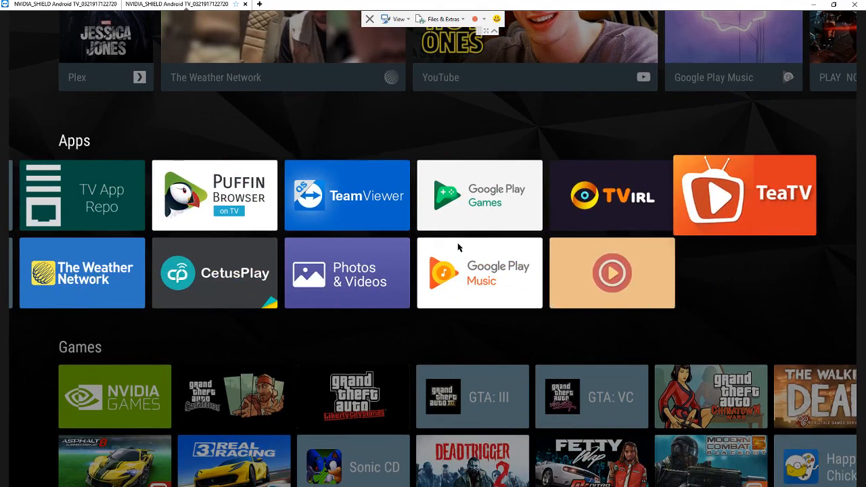
key(Return)
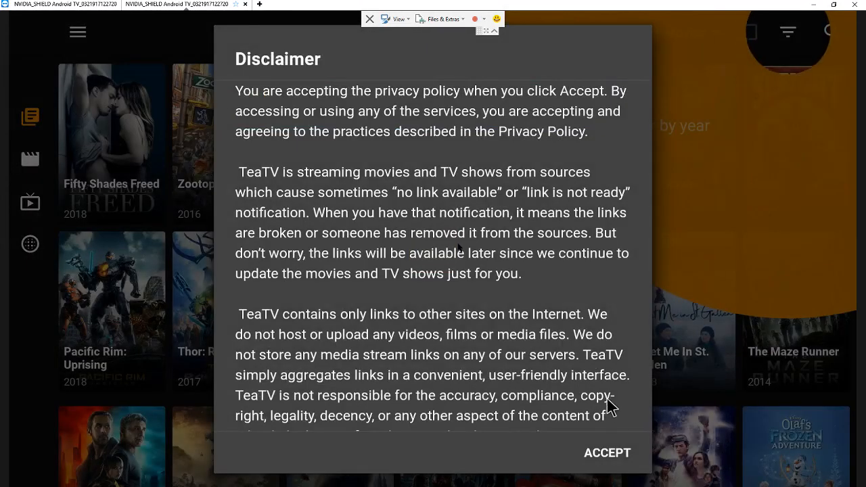
click(611, 456)
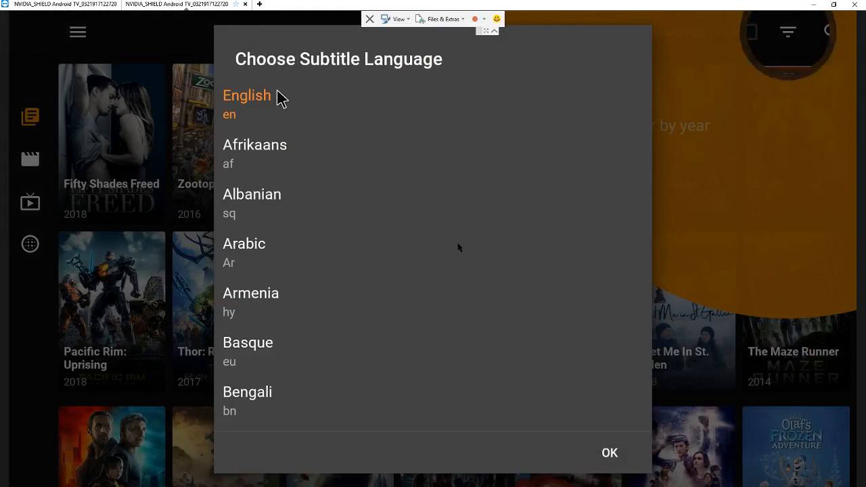
click(606, 448)
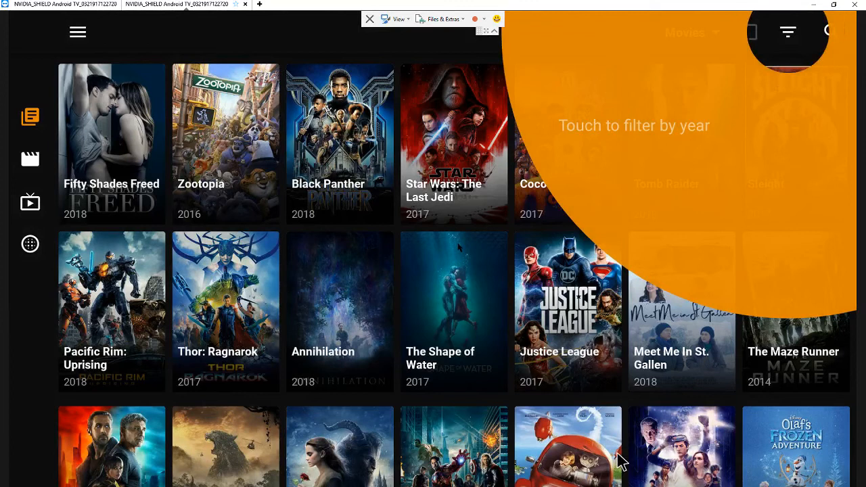
click(295, 197)
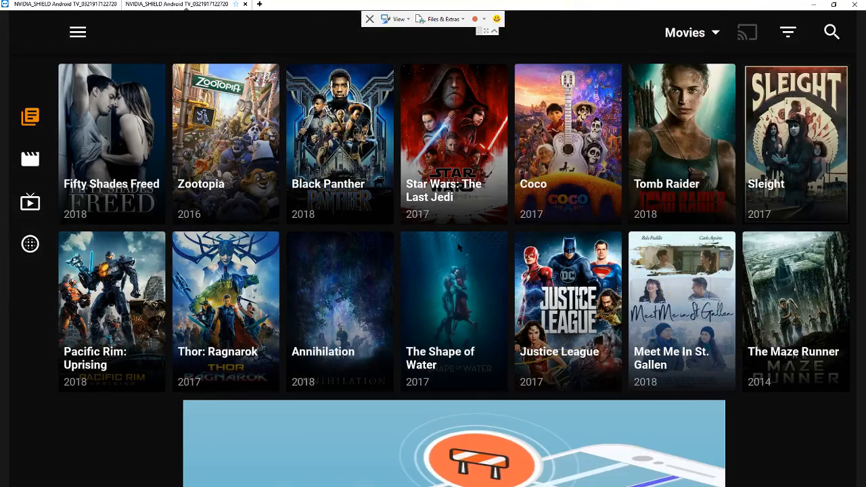
Close TeaTV from the recent apps overview
key(Home)
key(Home)
key(Down)
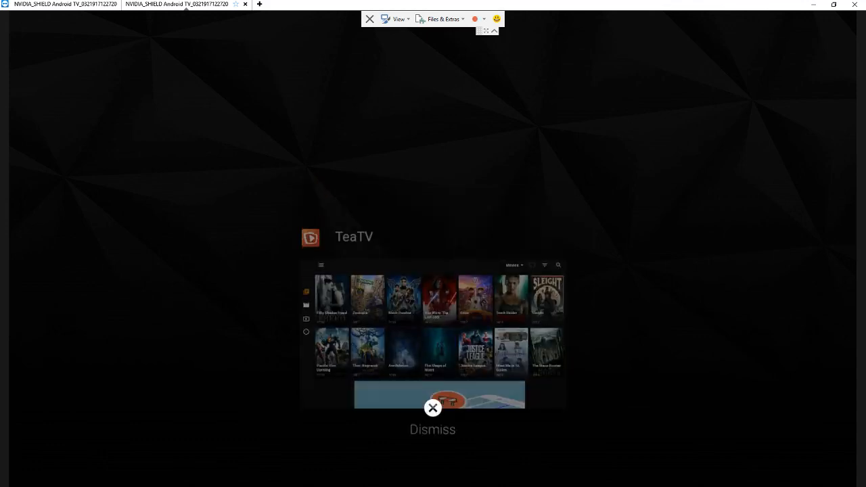
key(Return)
Review the APKS configuration's files, TeaTV and Vaders IPTV, then return to the configurations dashboard
click(813, 4)
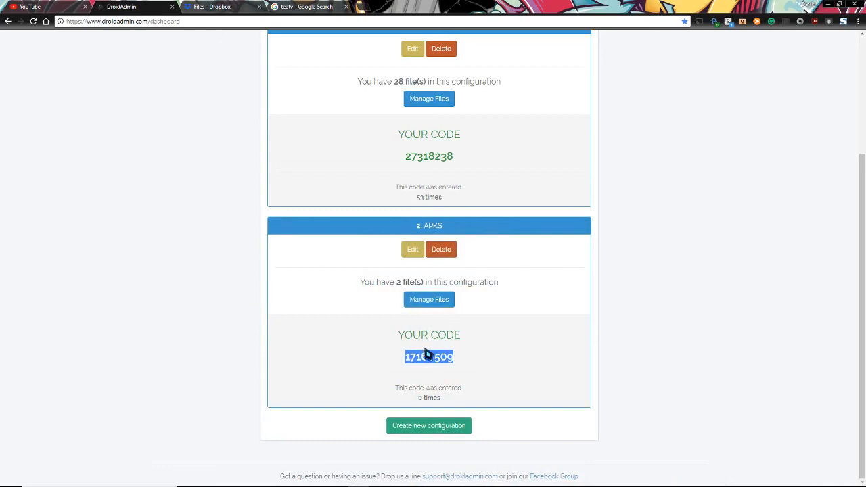
click(152, 334)
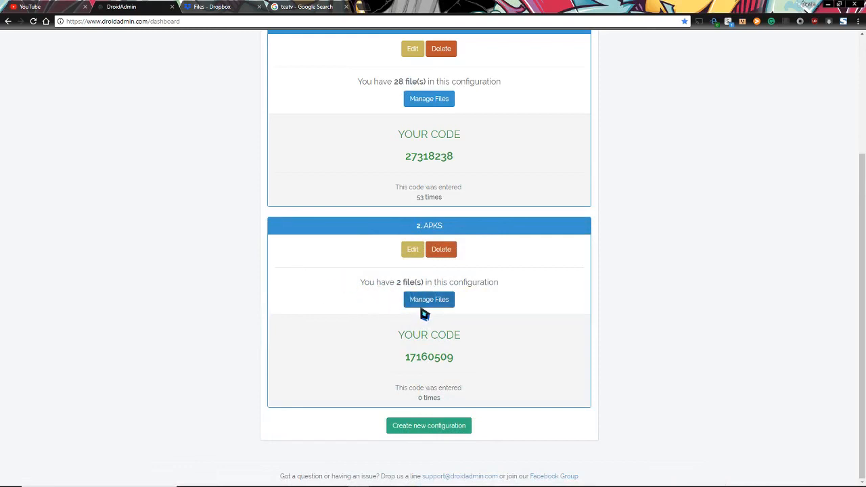
click(425, 303)
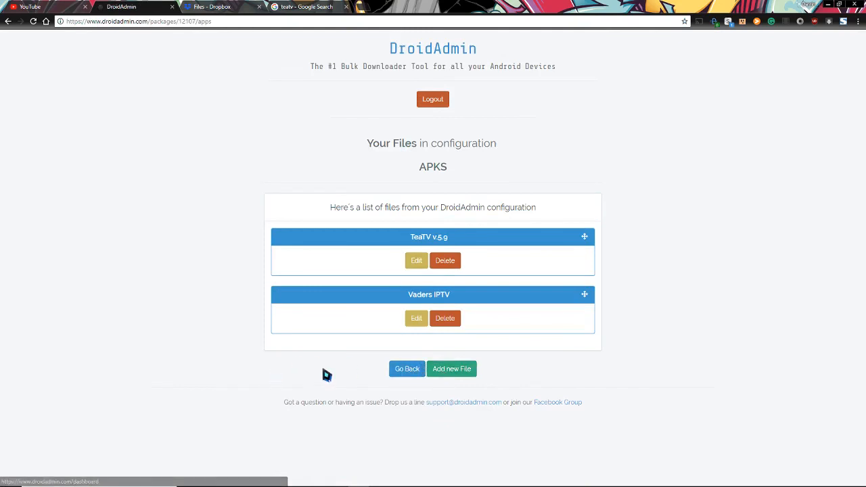
click(401, 370)
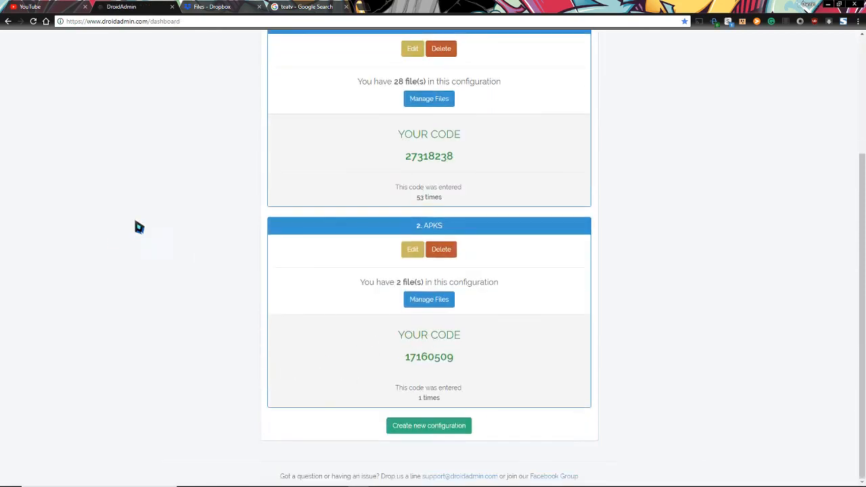
scroll(246, 272, up, 1)
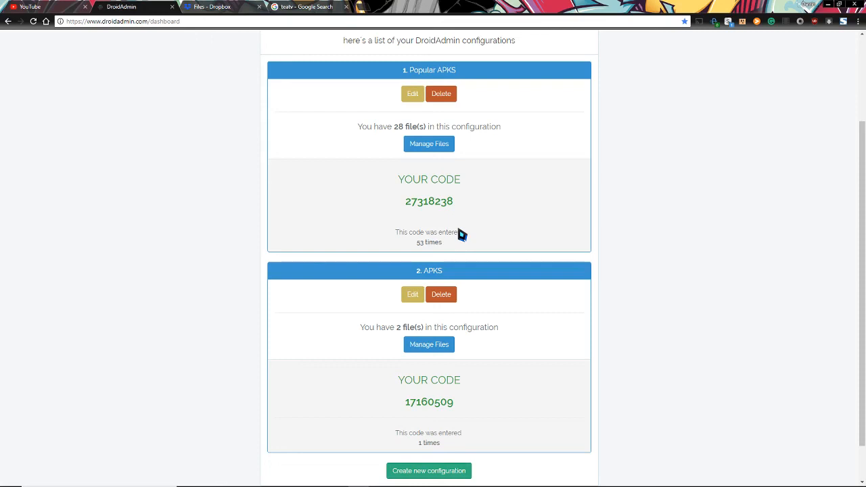
mouse_move(536, 485)
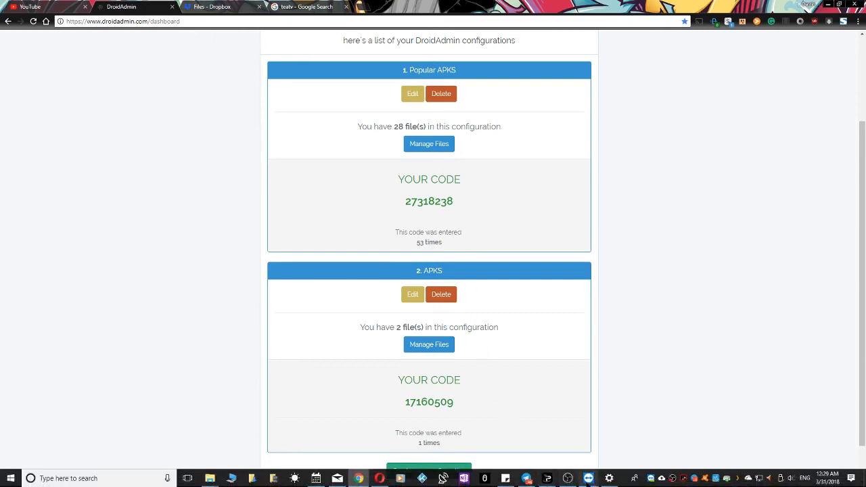
mouse_move(585, 483)
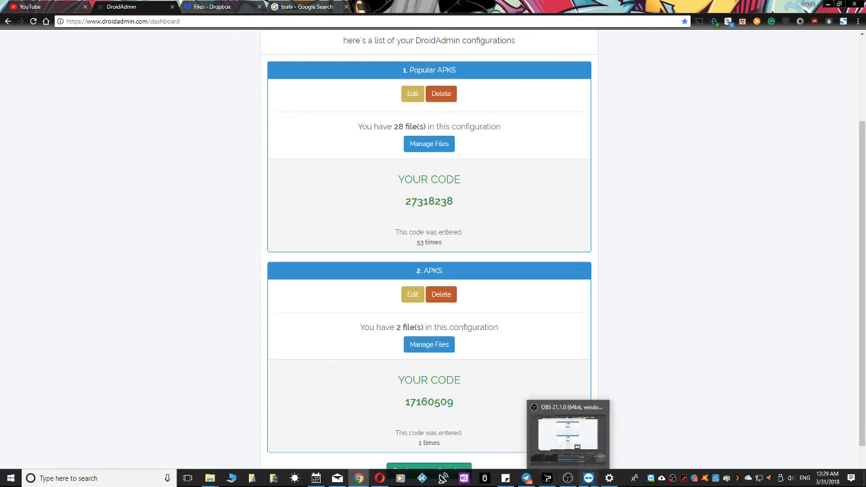
Launch DroidAdmin on the Shield and replace the saved code with the Popular APKS download code
click(621, 443)
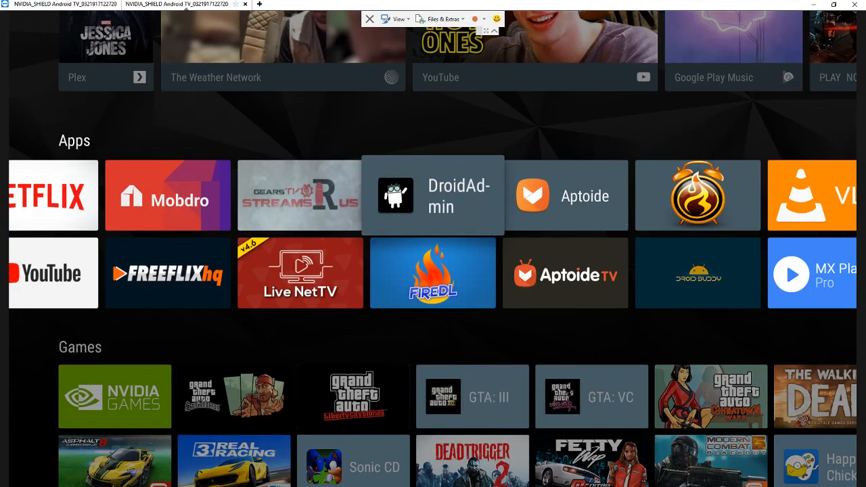
key(Return)
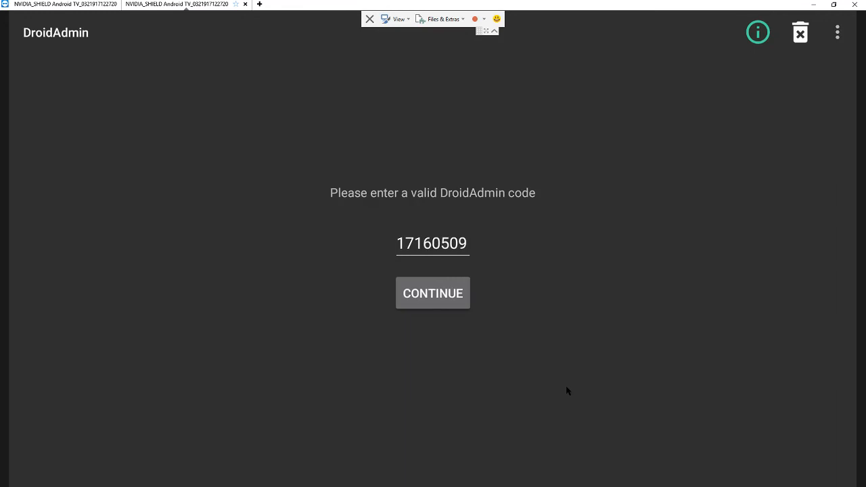
click(471, 245)
key(BackSpace)
key(BackSpace)
key(BackSpace)
key(BackSpace)
key(BackSpace)
key(BackSpace)
key(BackSpace)
key(BackSpace)
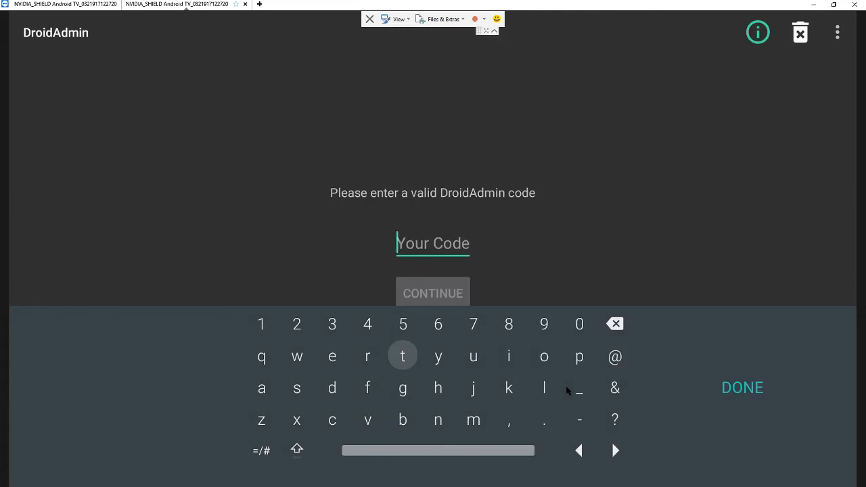
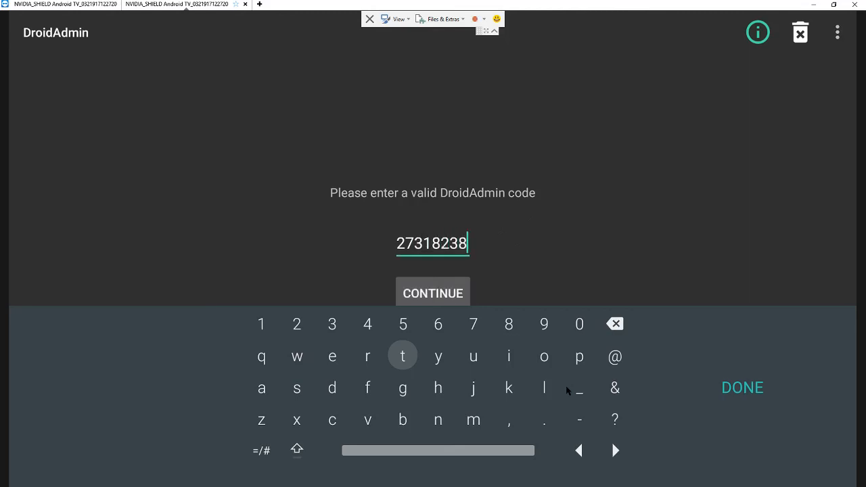
click(411, 297)
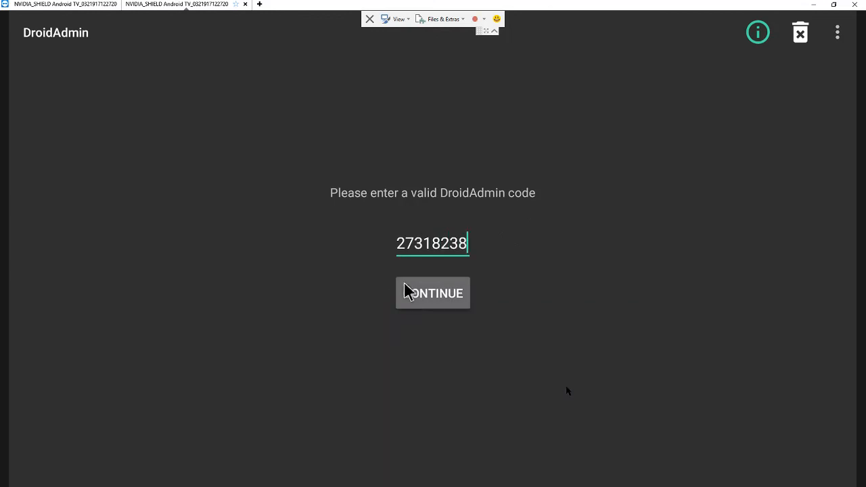
click(427, 304)
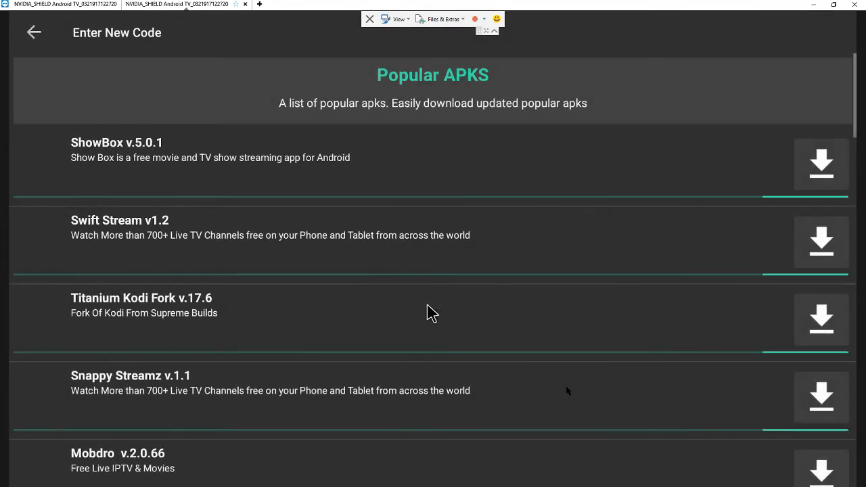
Scroll through the Popular APKS list from ShowBox down to Aptoide TV and back to the top
key(Down)
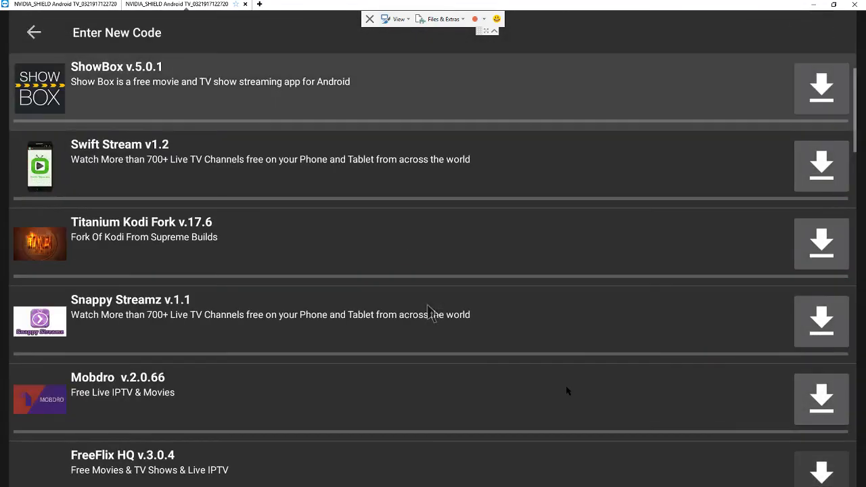
key(Down)
key(Down)
key(Down)
key(Down)
key(Down)
key(Down)
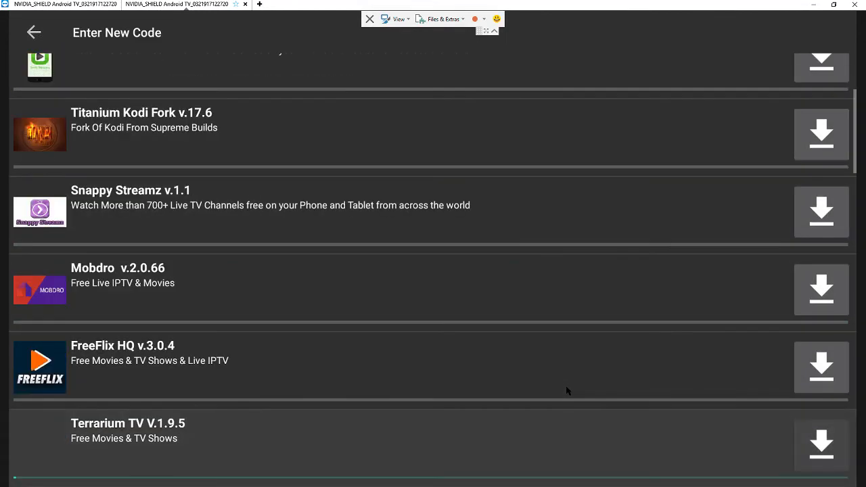
key(Down)
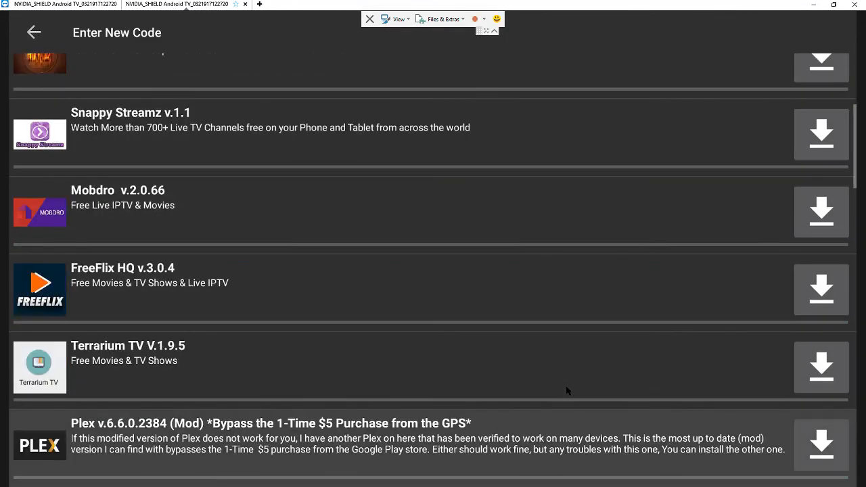
key(Down)
key(Down)
key(Down)
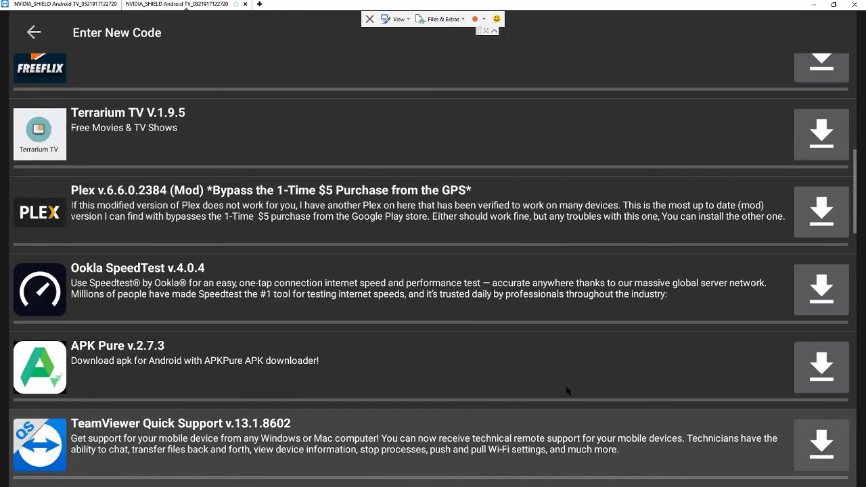
key(Down)
key(Down)
key(Down)
key(Down)
key(Down)
key(Down)
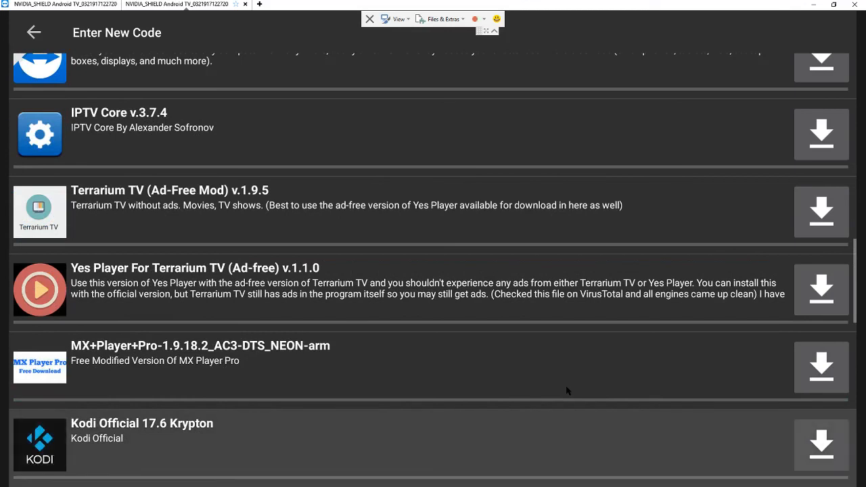
key(Down)
key(Down)
key(Down)
key(Down)
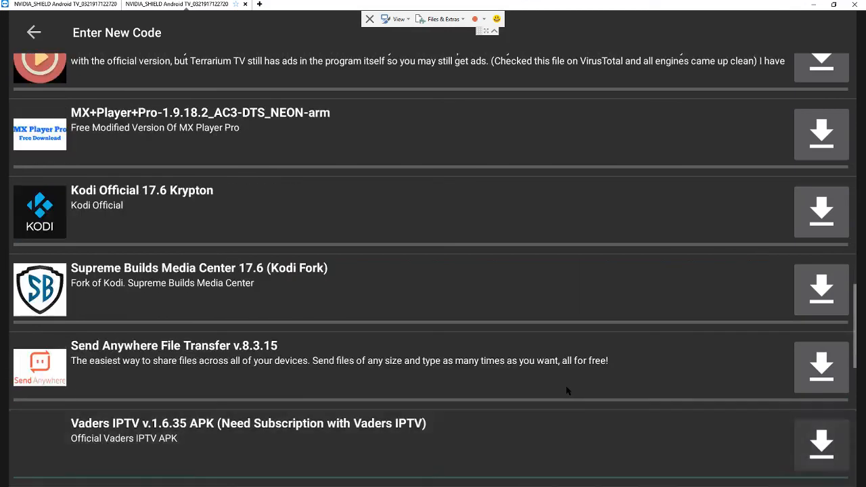
key(Down)
key(Down)
key(Down)
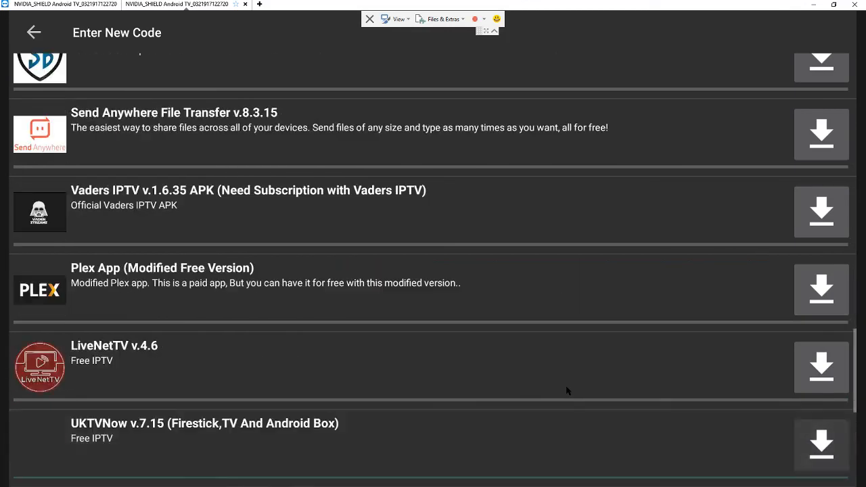
key(Down)
key(Down)
key(Down)
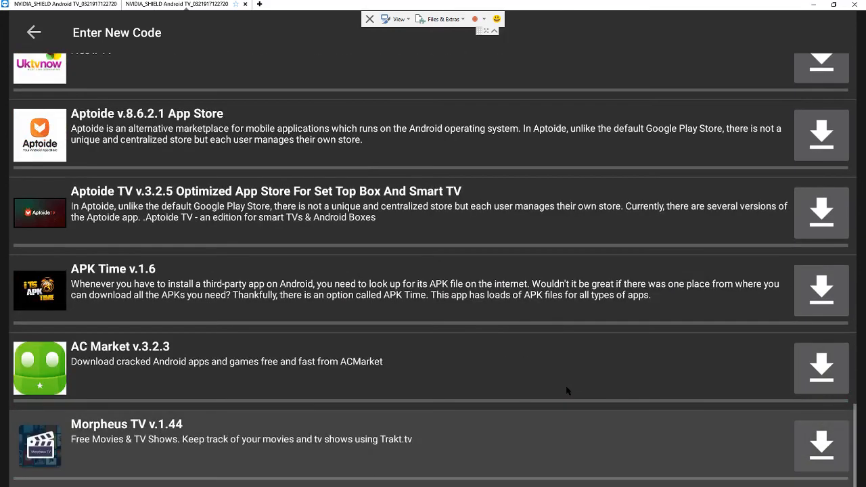
scroll(567, 390, up, 10)
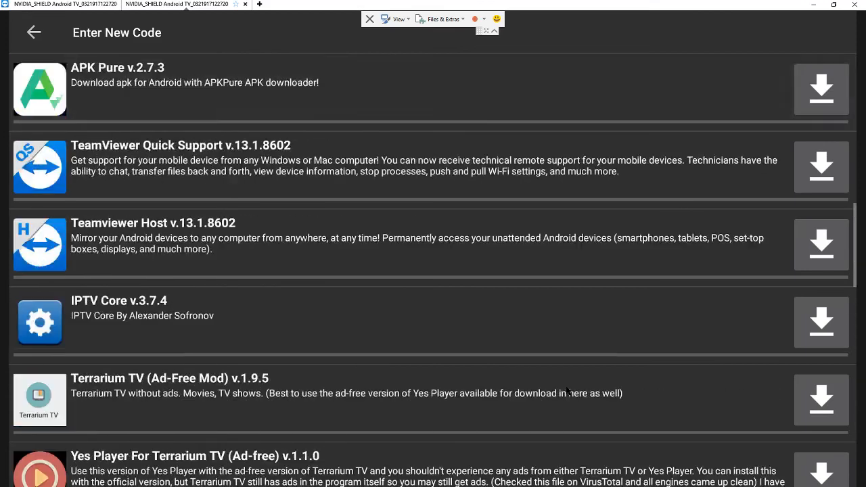
scroll(567, 390, up, 5)
key(Down)
key(Up)
key(Down)
key(Down)
key(Down)
key(Down)
key(Up)
key(Up)
key(Up)
key(Up)
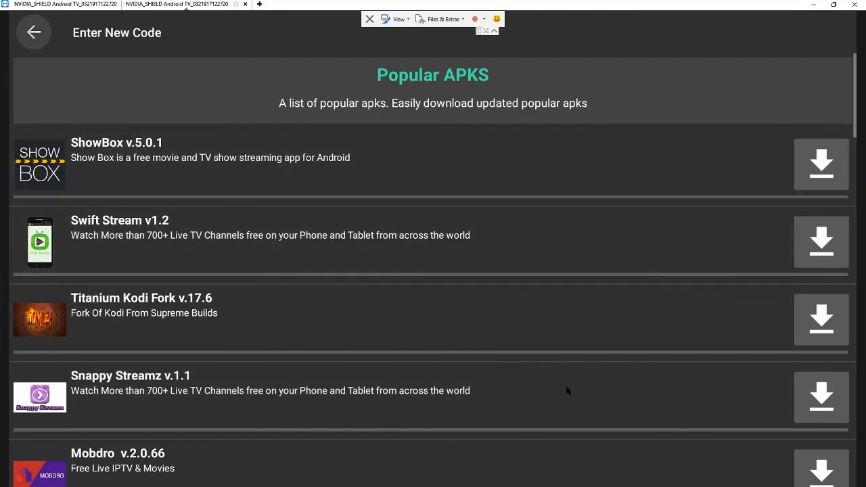
Leave the list and dismiss the DroidAdmin card from the Shield's recent apps
key(Return)
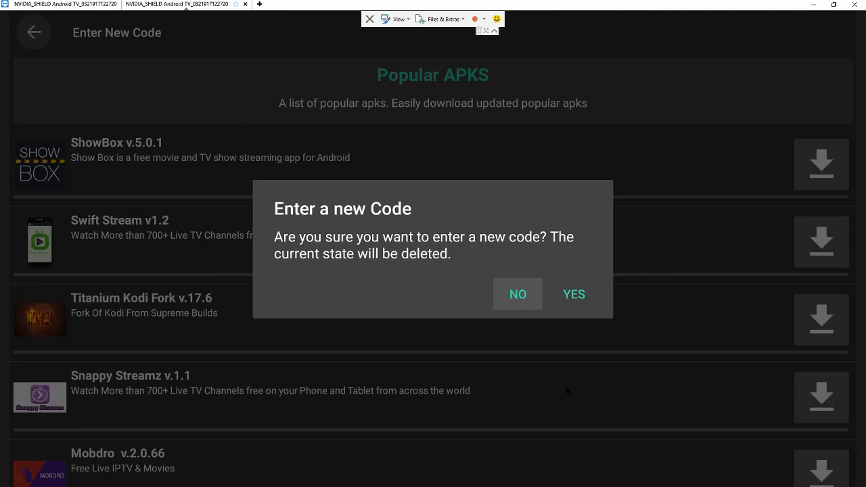
key(Home)
key(Home)
key(Down)
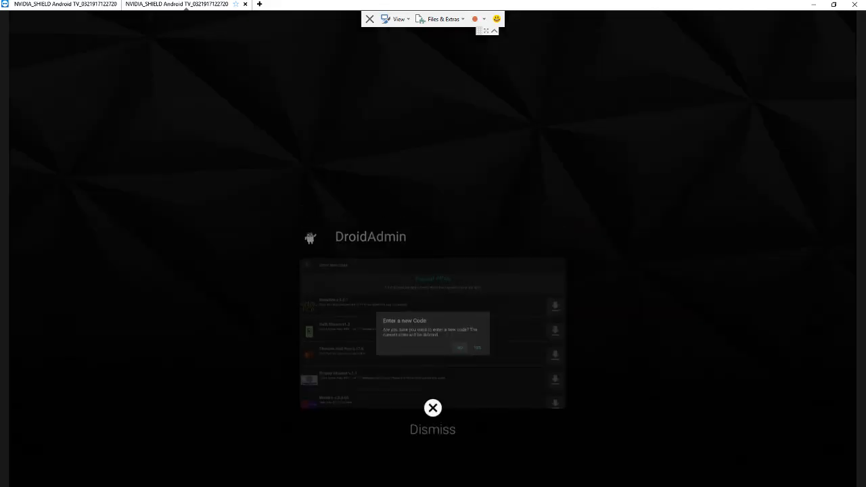
key(Return)
Delete the APKS configuration, select the Popular APKS code, and close the teatv Google Search tab
click(817, 5)
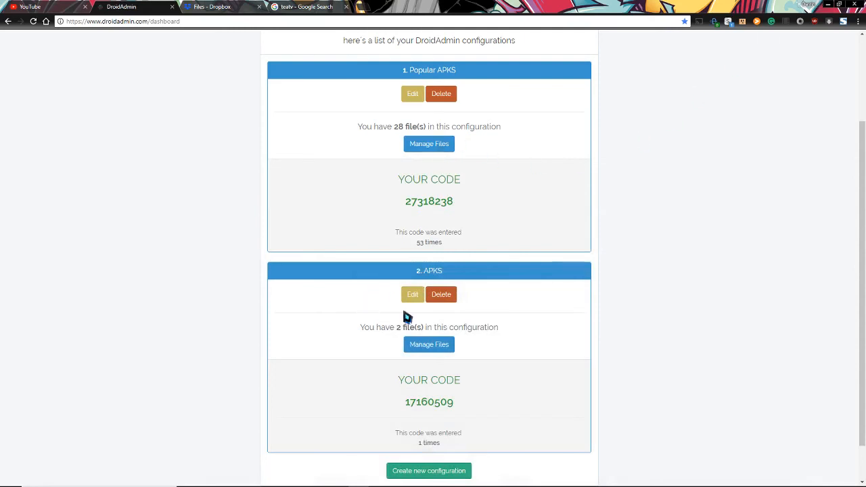
click(445, 302)
click(473, 80)
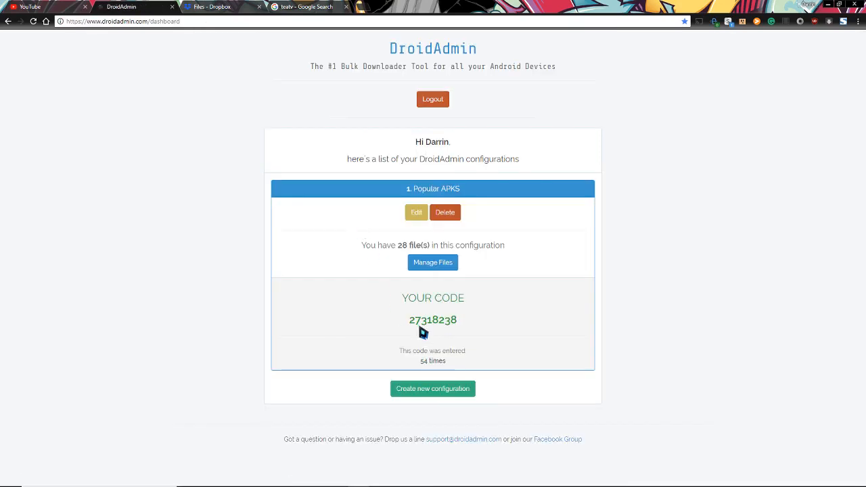
drag(408, 322, 464, 325)
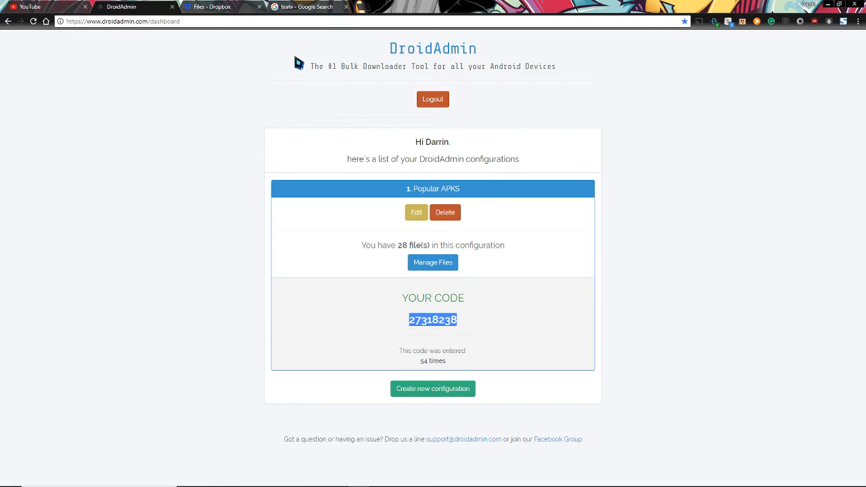
click(346, 7)
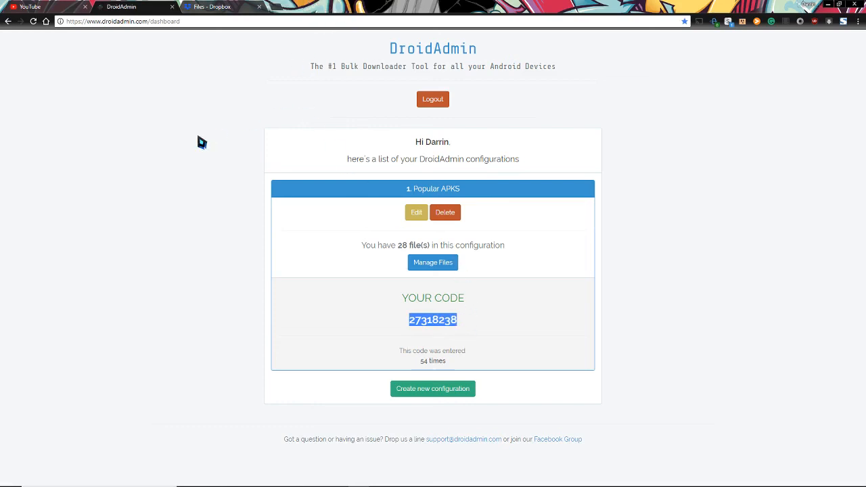